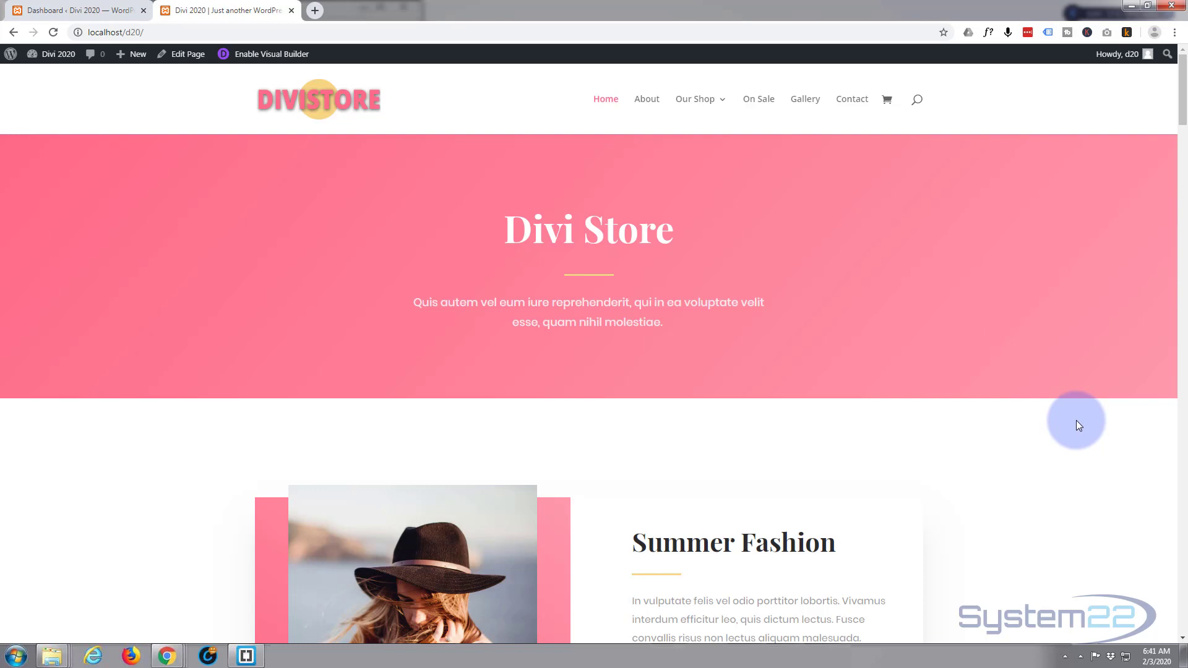
# Examine the store's home page and the hover overlays with text and Buy Now buttons on the three dress images.
pyautogui.scroll(-10, 1076, 424)
pyautogui.scroll(-12, 1078, 424)
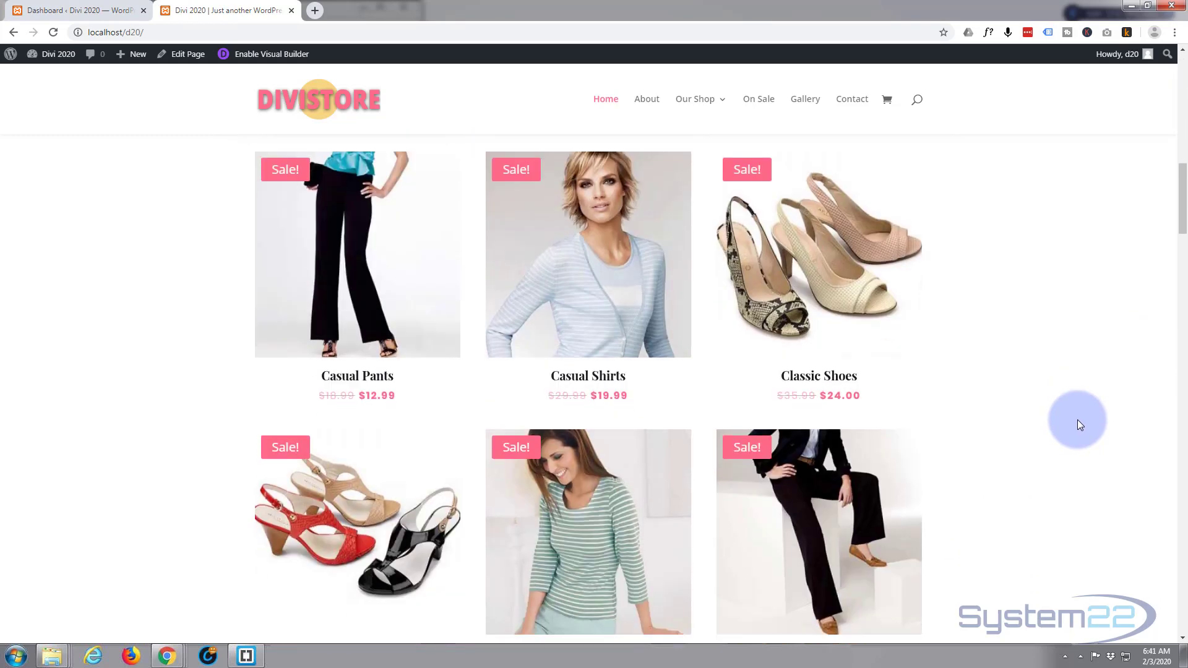
pyautogui.scroll(-8, 1078, 418)
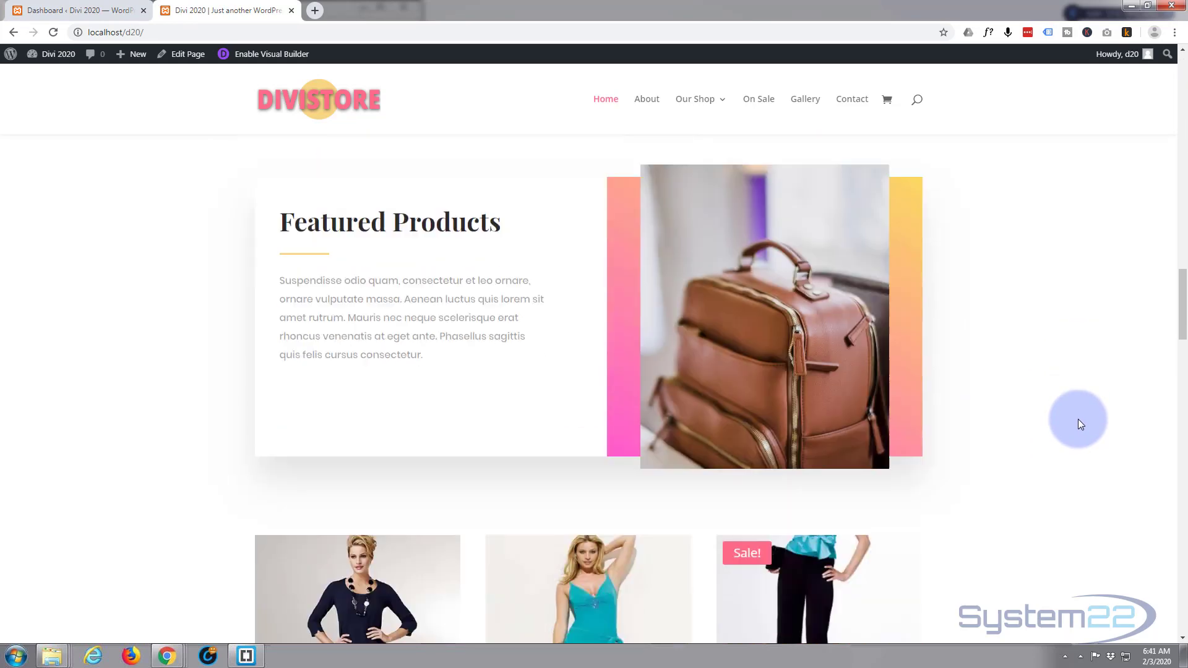
pyautogui.scroll(10, 1081, 419)
pyautogui.scroll(12, 1080, 418)
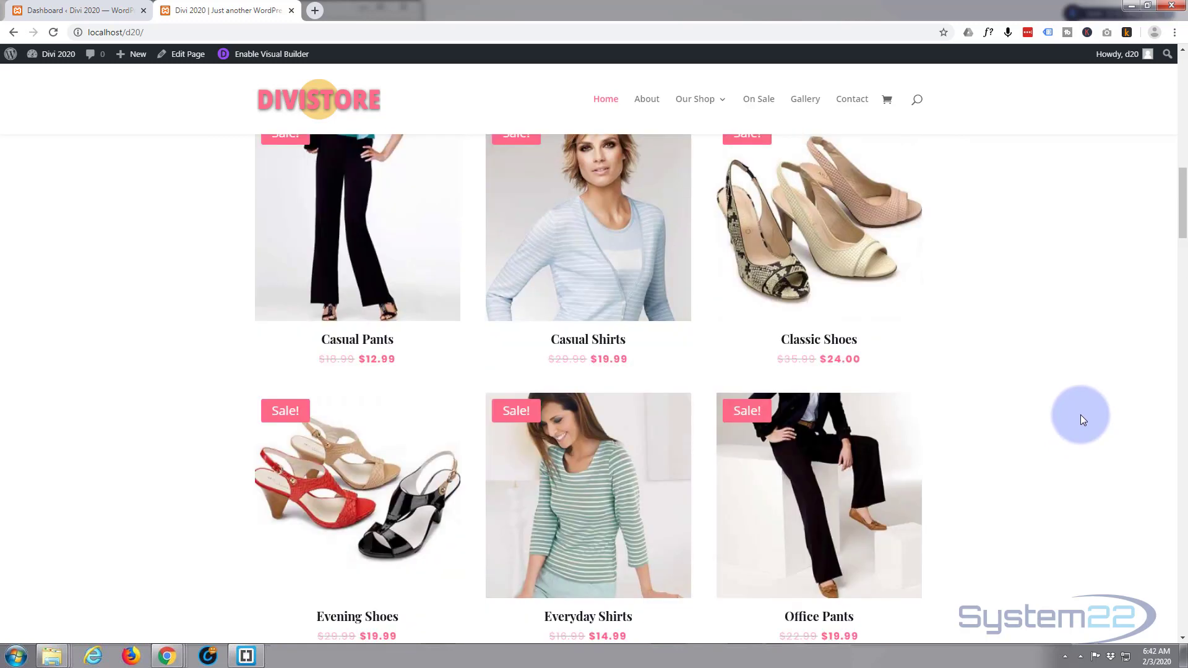
pyautogui.scroll(-3, 1080, 416)
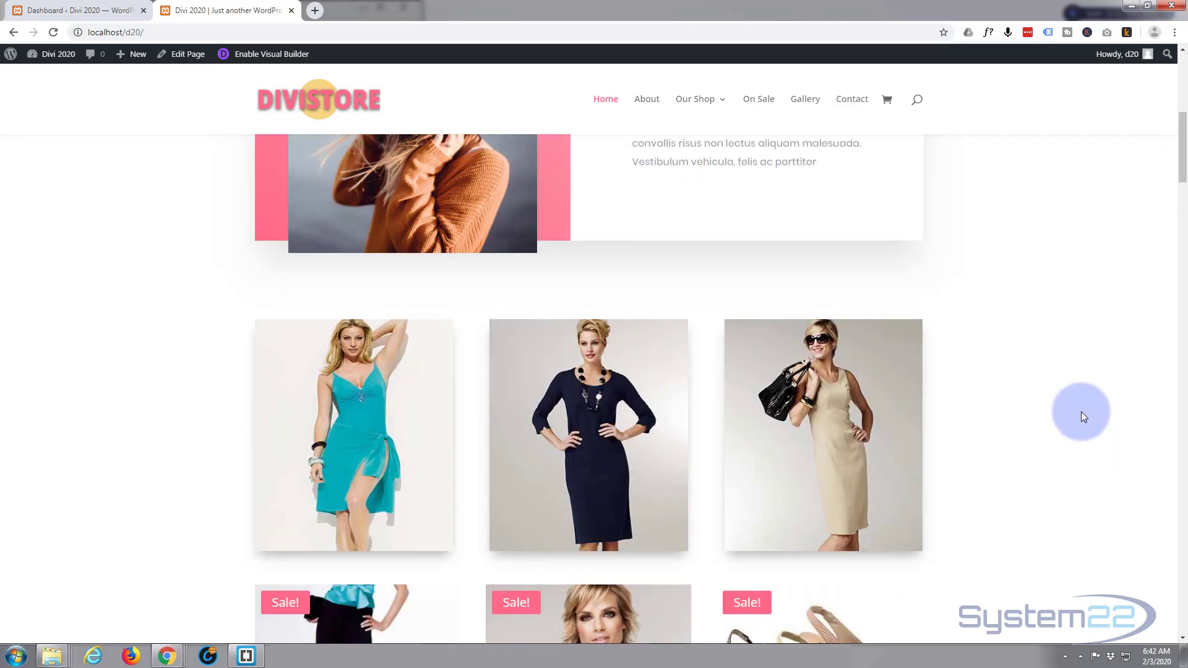
pyautogui.moveTo(727, 464)
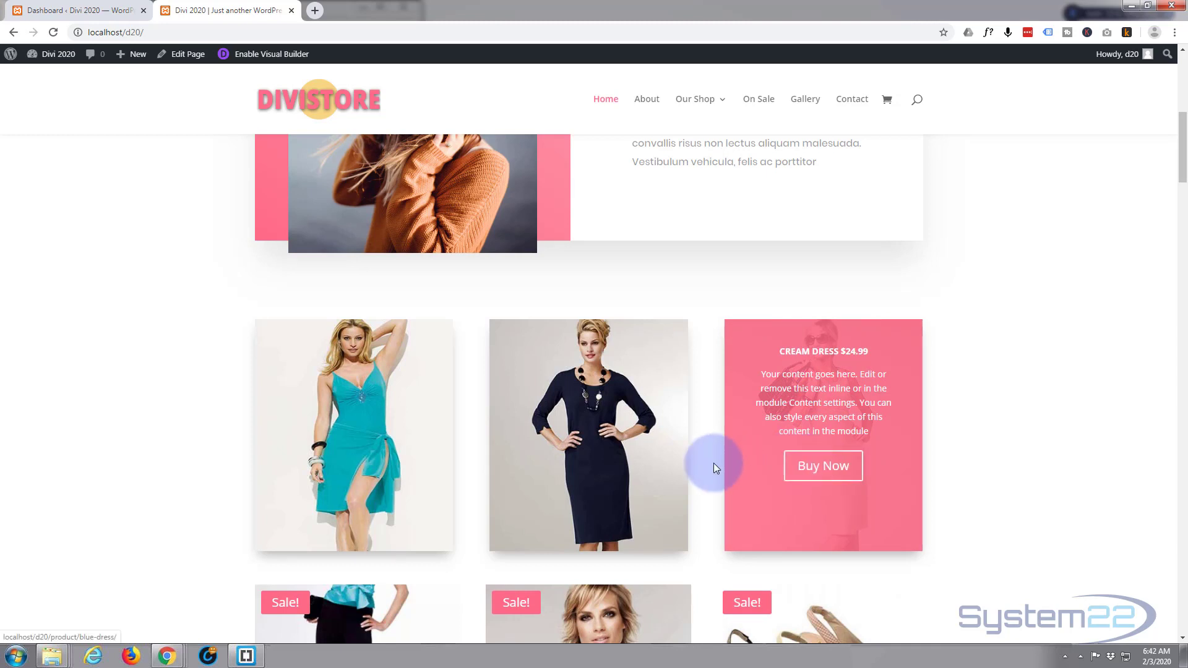
pyautogui.moveTo(538, 462)
pyautogui.moveTo(334, 470)
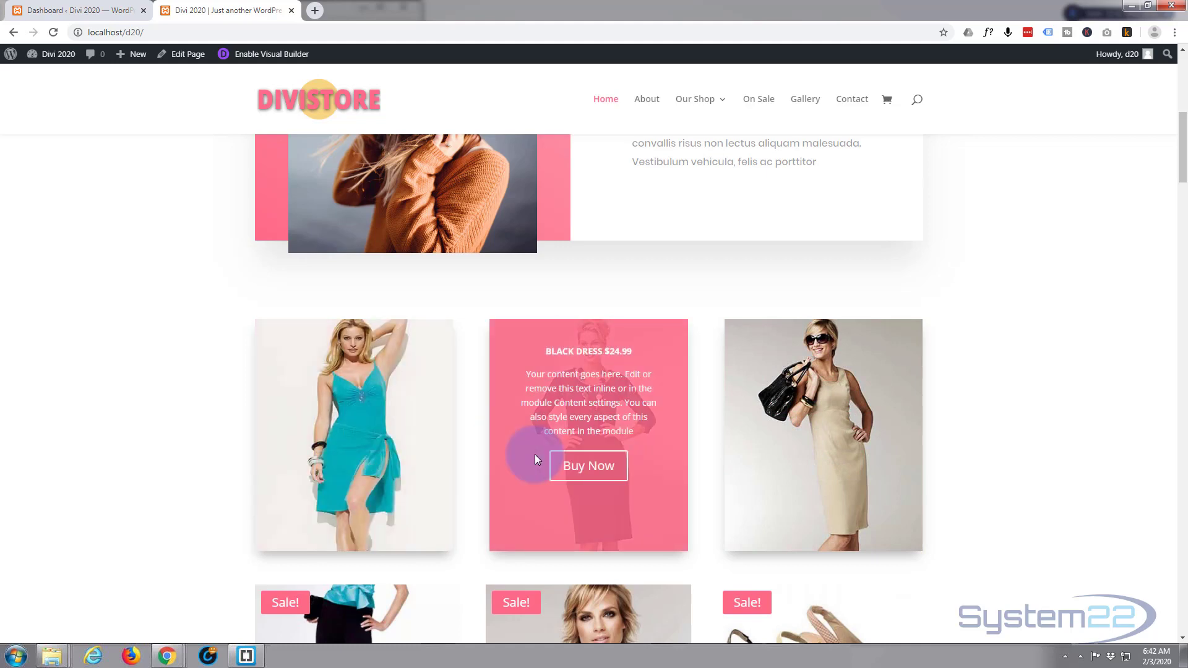
pyautogui.moveTo(774, 459)
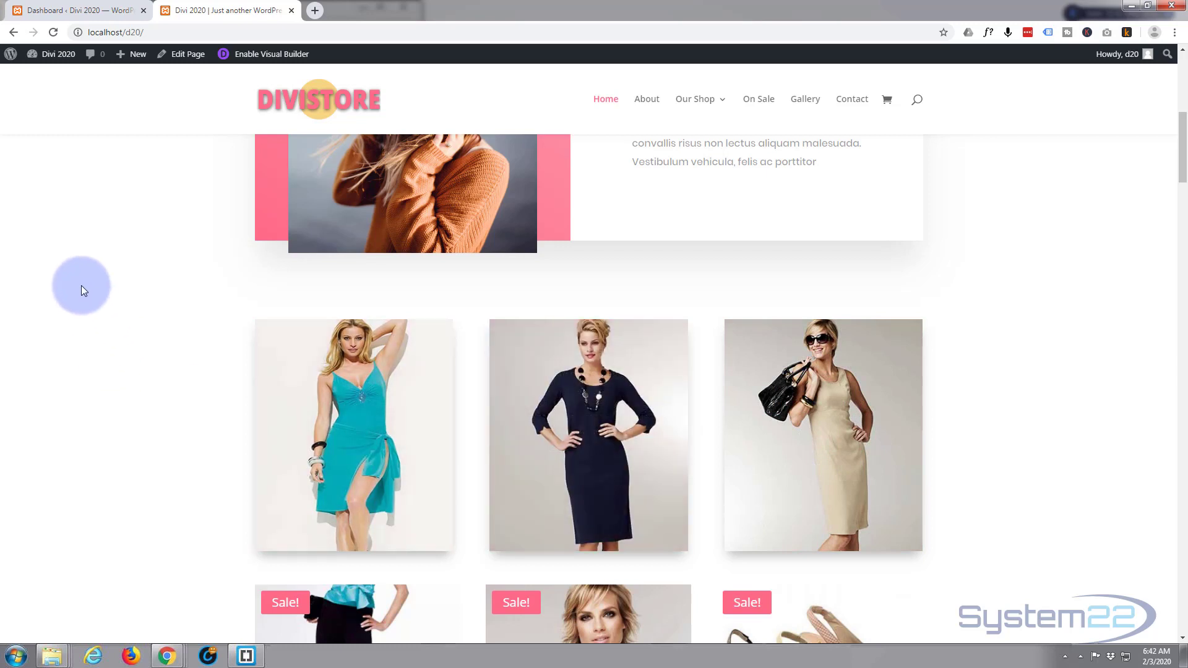
# Enable the Visual Builder, then insert a three-column row below the dress images with a Call To Action module in its first column.
pyautogui.click(267, 57)
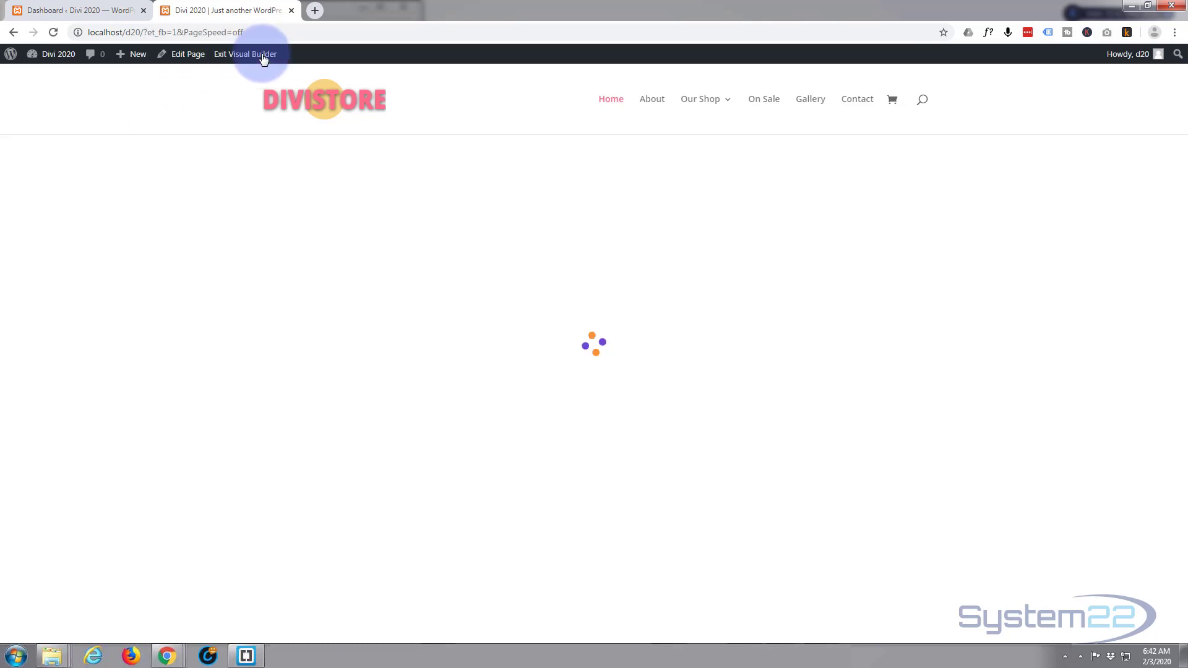
pyautogui.scroll(-9, 268, 85)
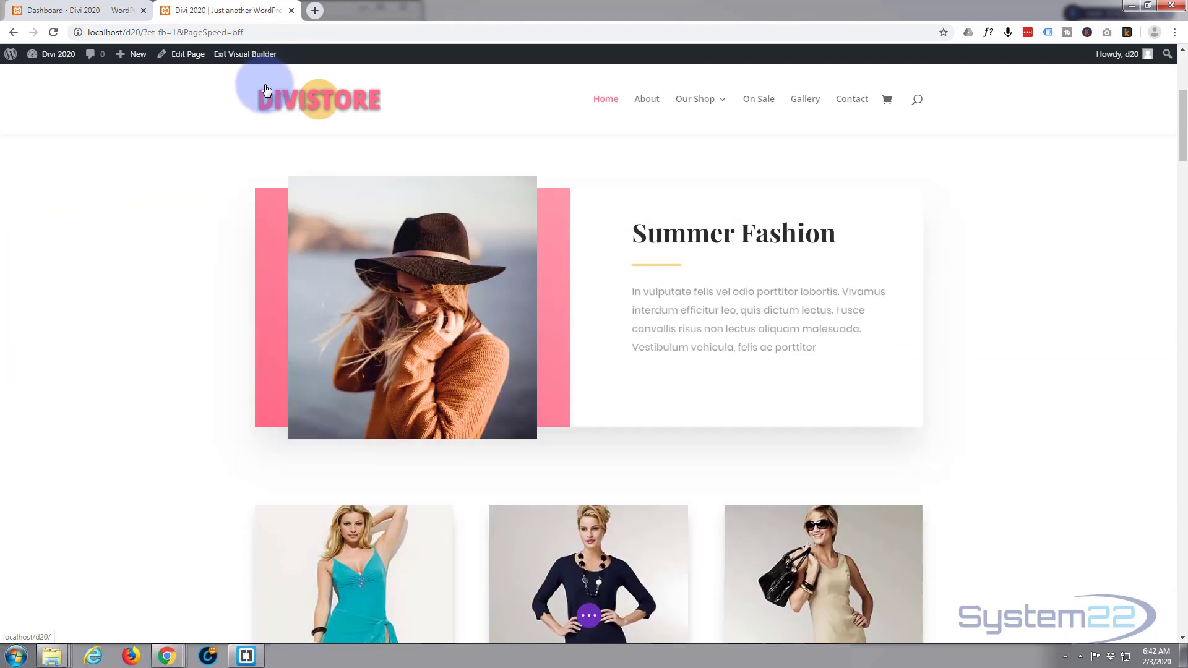
pyautogui.scroll(-2, 266, 87)
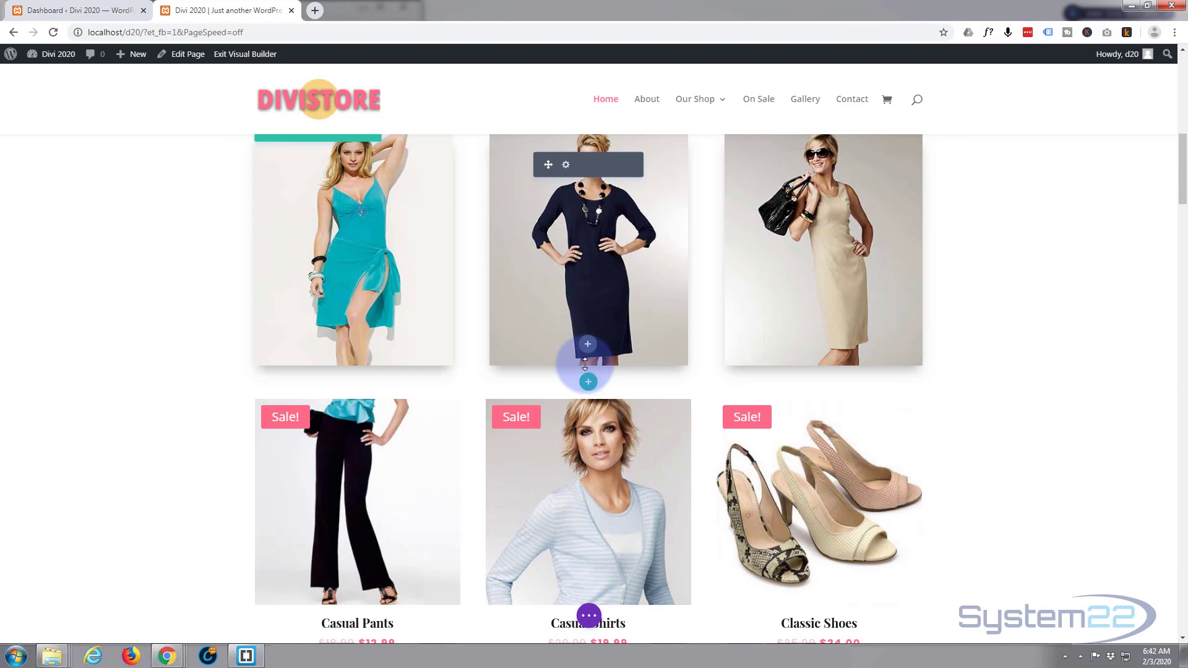
pyautogui.click(588, 383)
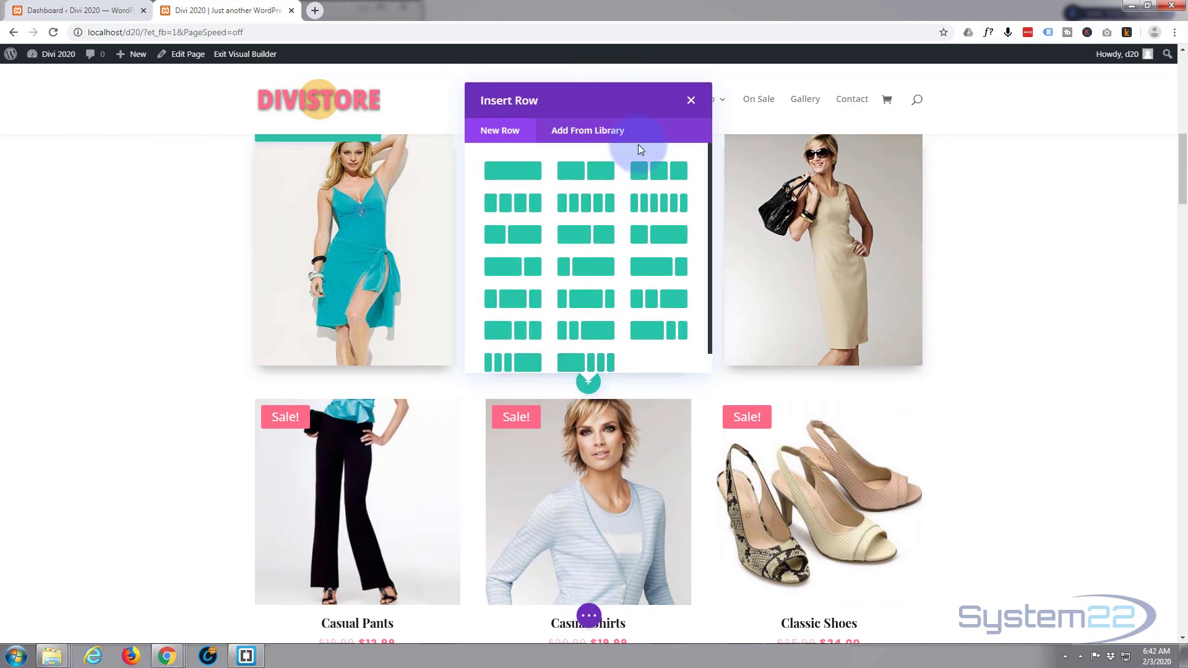
pyautogui.click(659, 172)
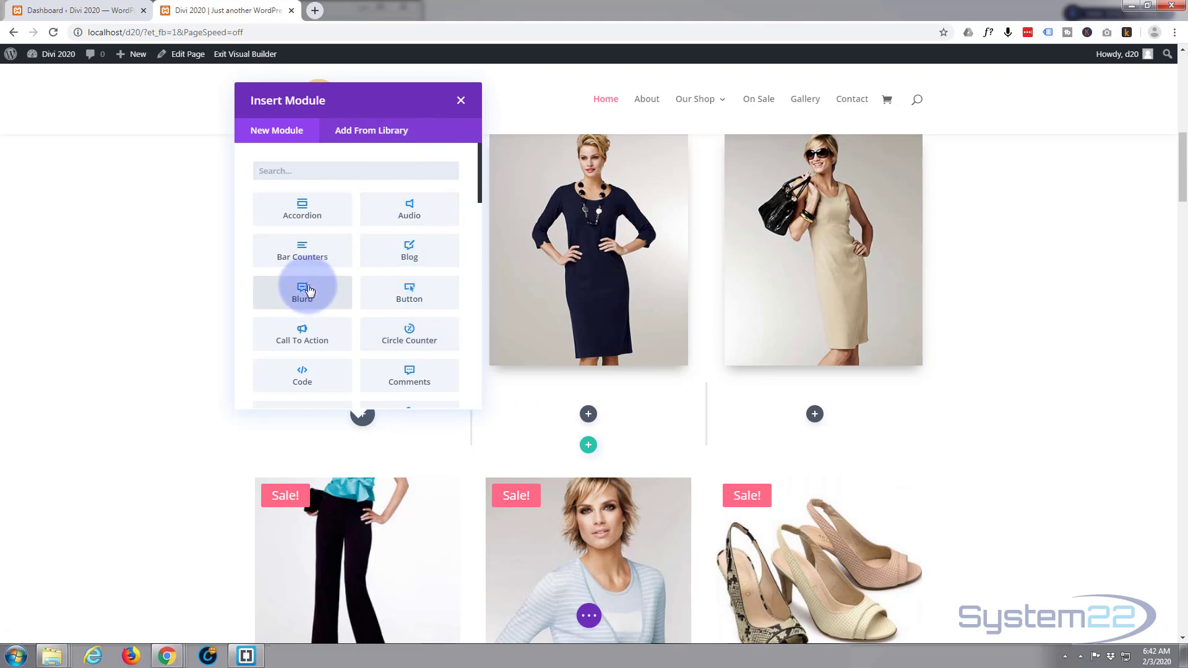
pyautogui.click(311, 337)
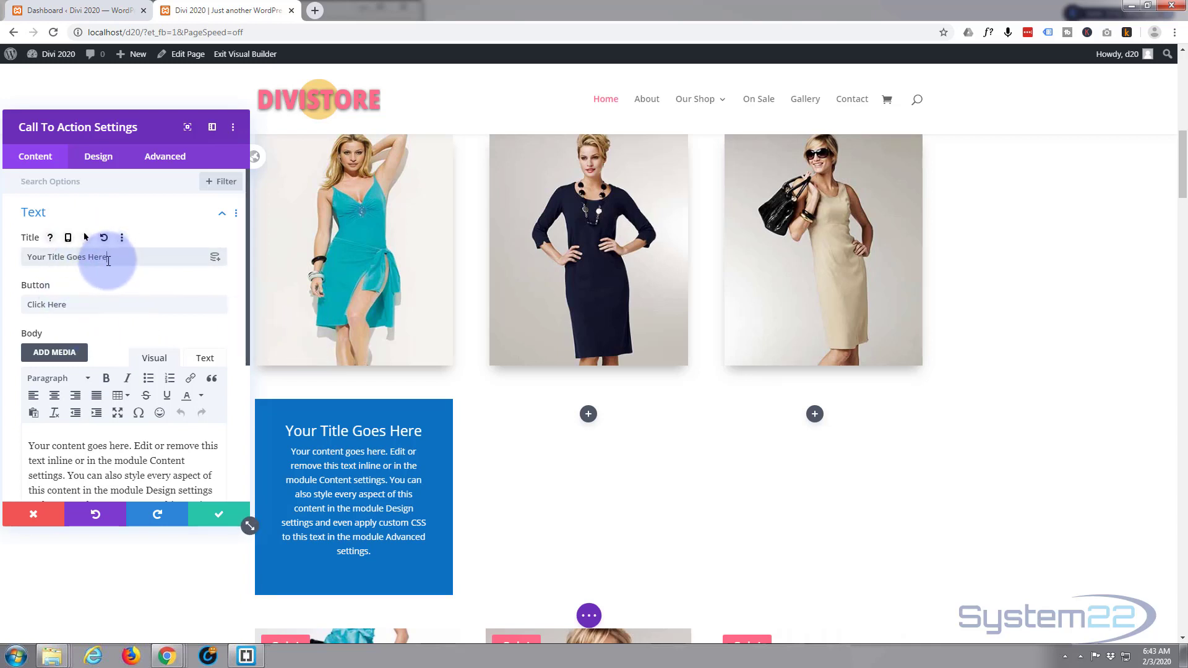
# Clear the Call To Action's title and set its button text to "Buy Now".
pyautogui.hotkey('ctrl', 'a')
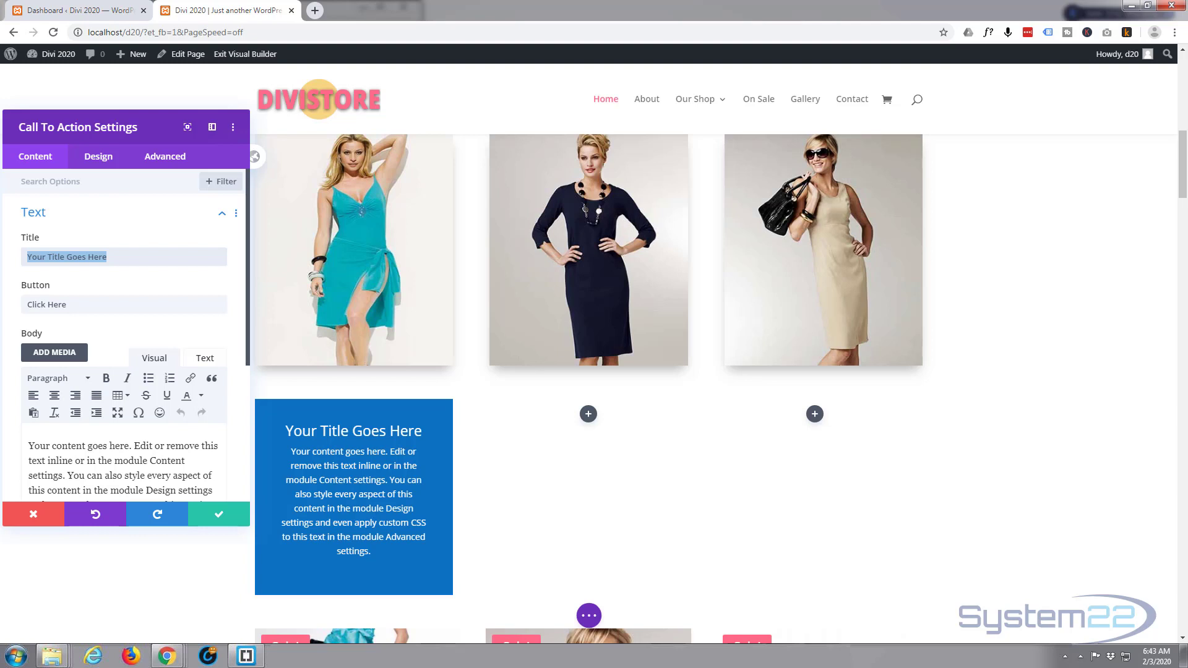
pyautogui.press('BackSpace')
pyautogui.click(50, 303)
pyautogui.hotkey('ctrl', 'a')
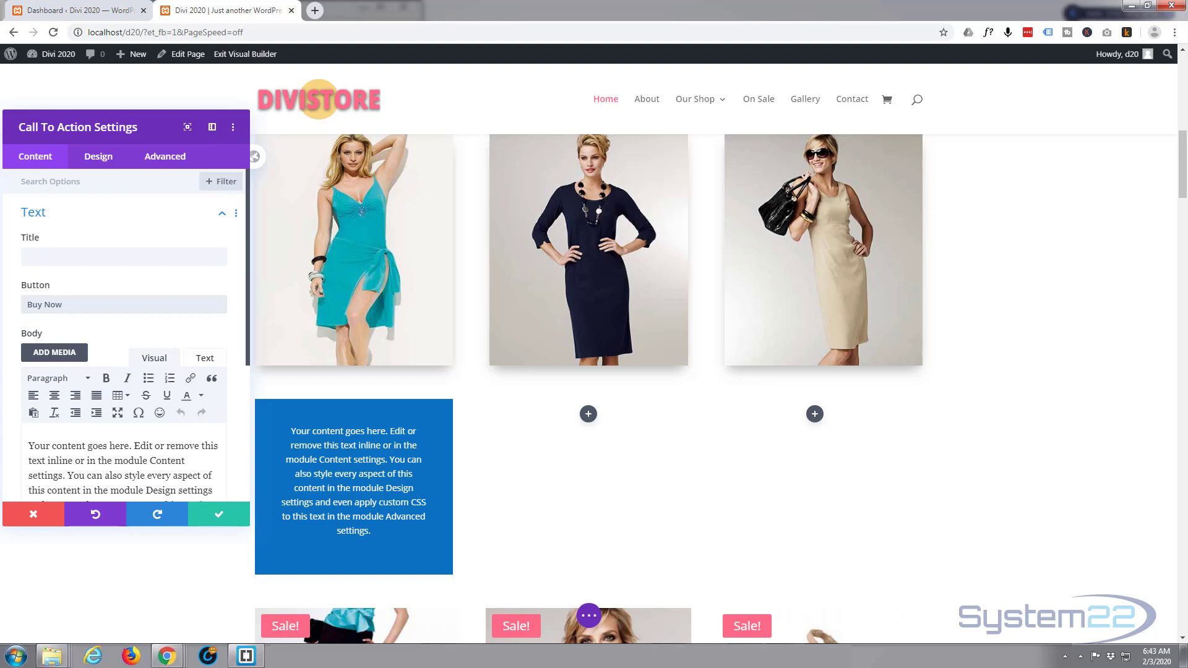
pyautogui.write('Buy Now')
# Shorten the Call To Action's body text so it ends with "this content in the module.".
pyautogui.scroll(-2, 199, 456)
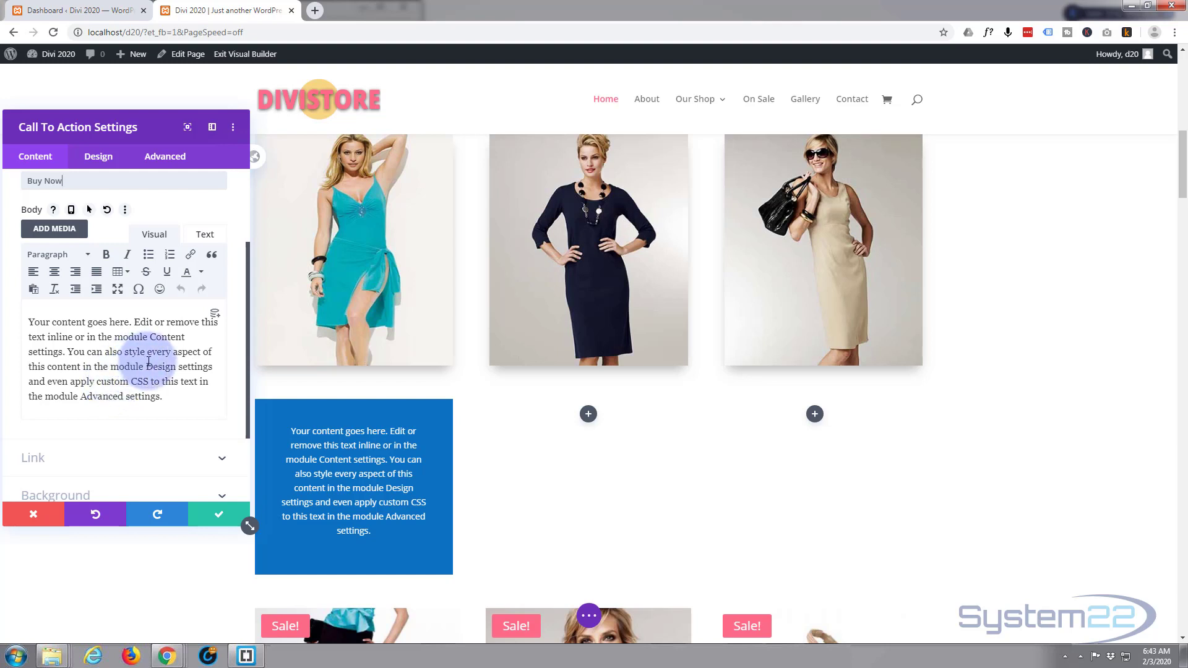
pyautogui.moveTo(146, 365); pyautogui.dragTo(188, 391)
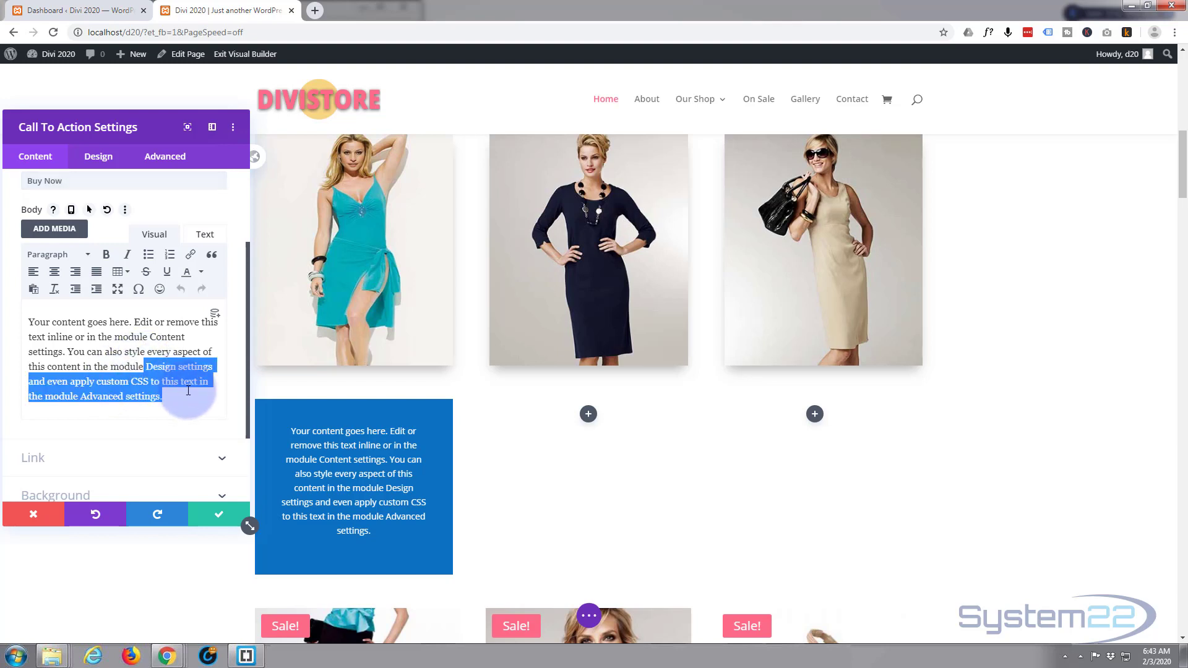
pyautogui.press('BackSpace')
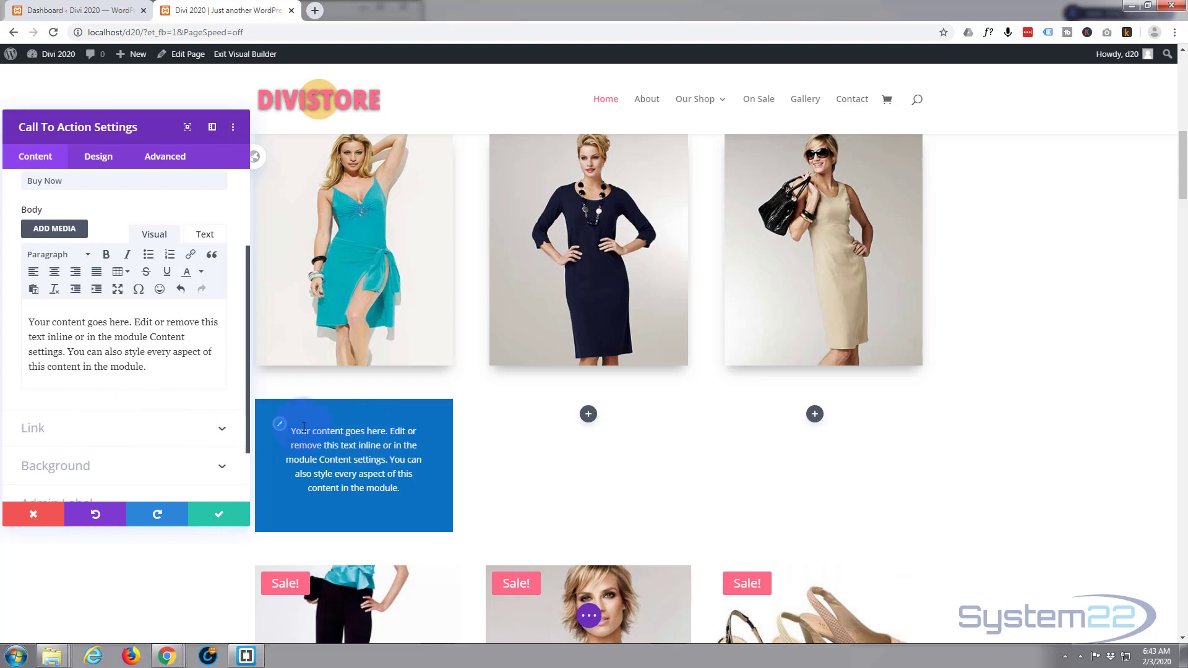
# Link the Call To Action's button to the Blue Dress product with a dynamic product link and save the module.
pyautogui.click(101, 438)
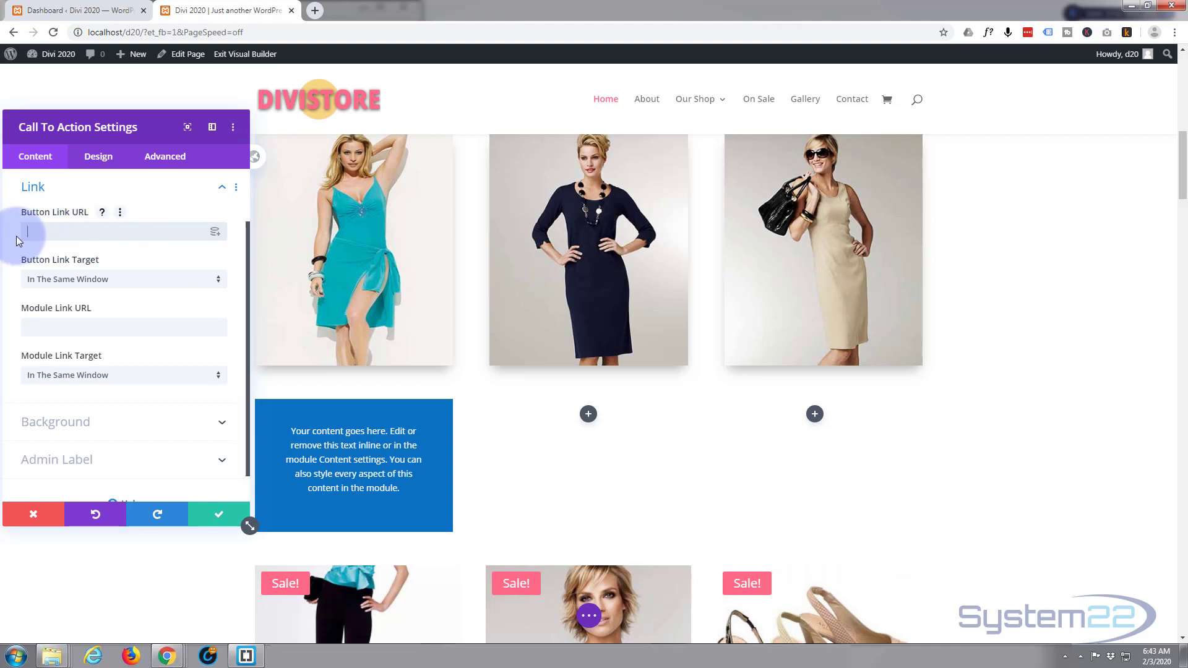
pyautogui.click(216, 234)
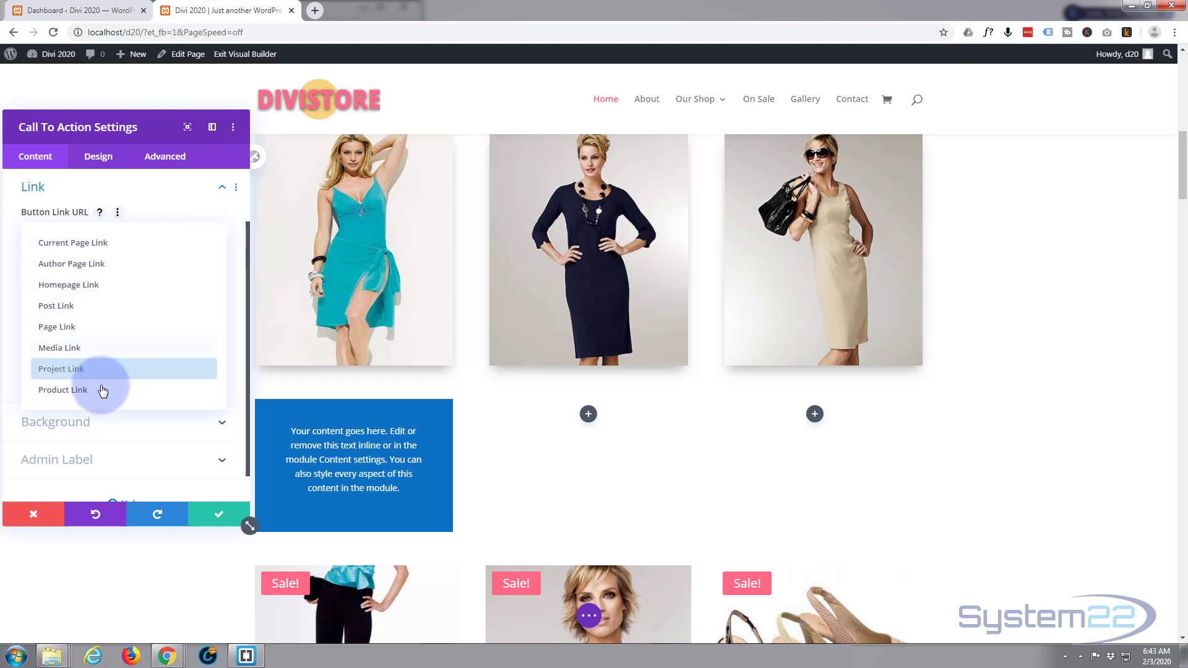
pyautogui.click(65, 390)
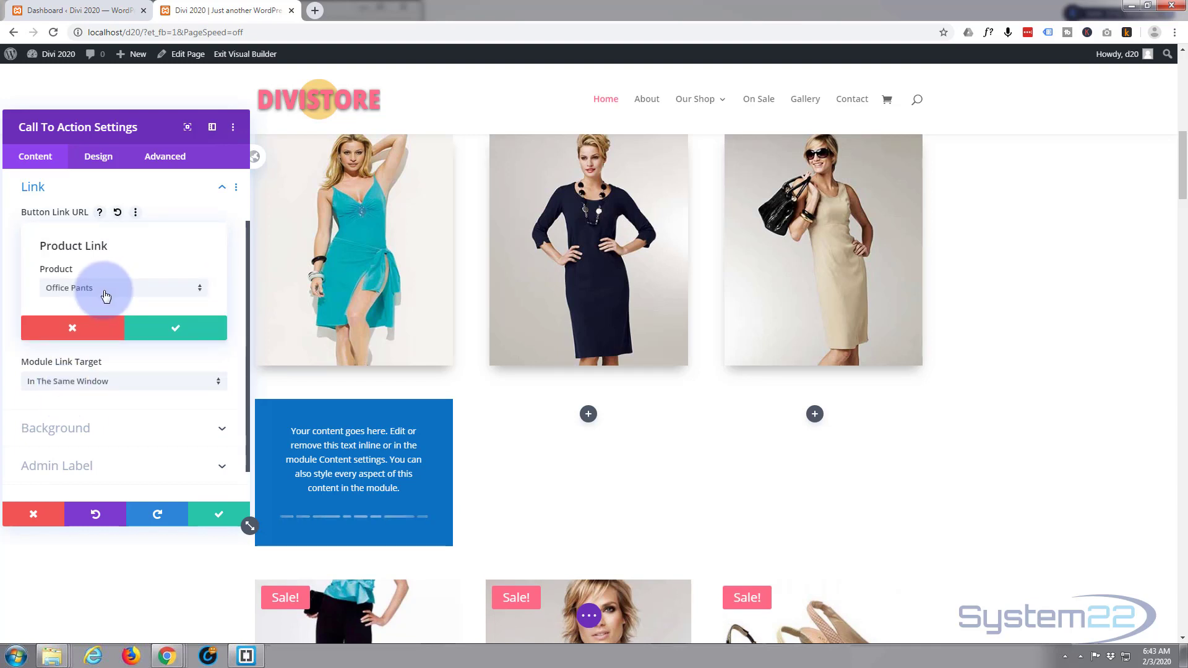
pyautogui.click(166, 291)
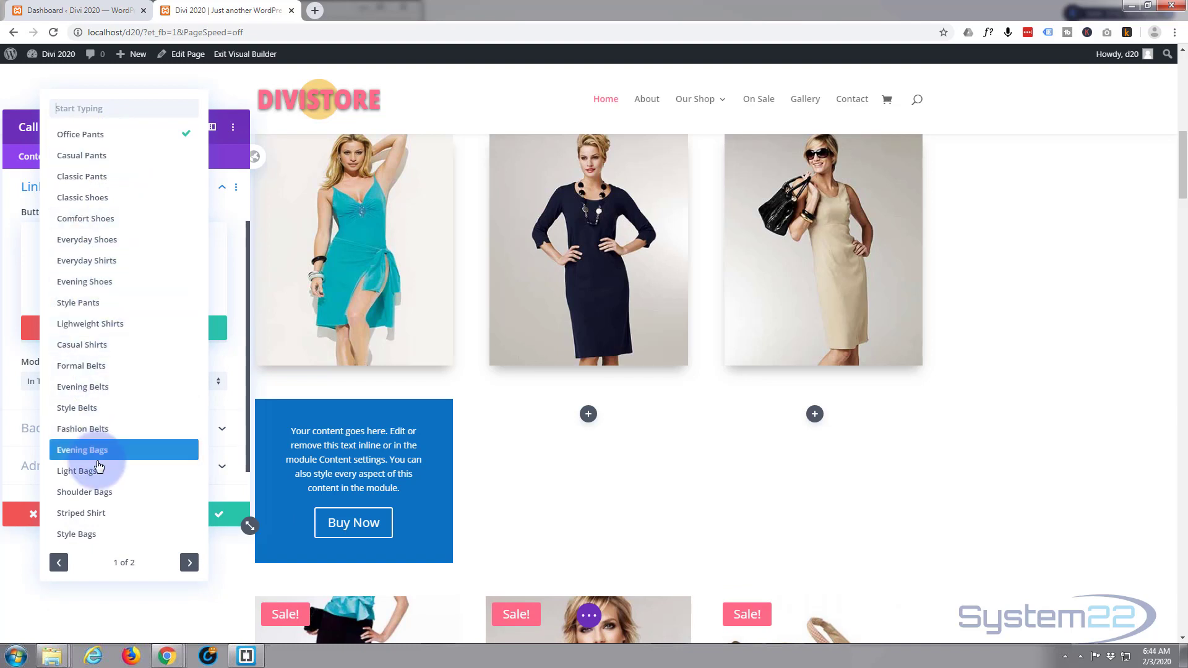
pyautogui.click(189, 562)
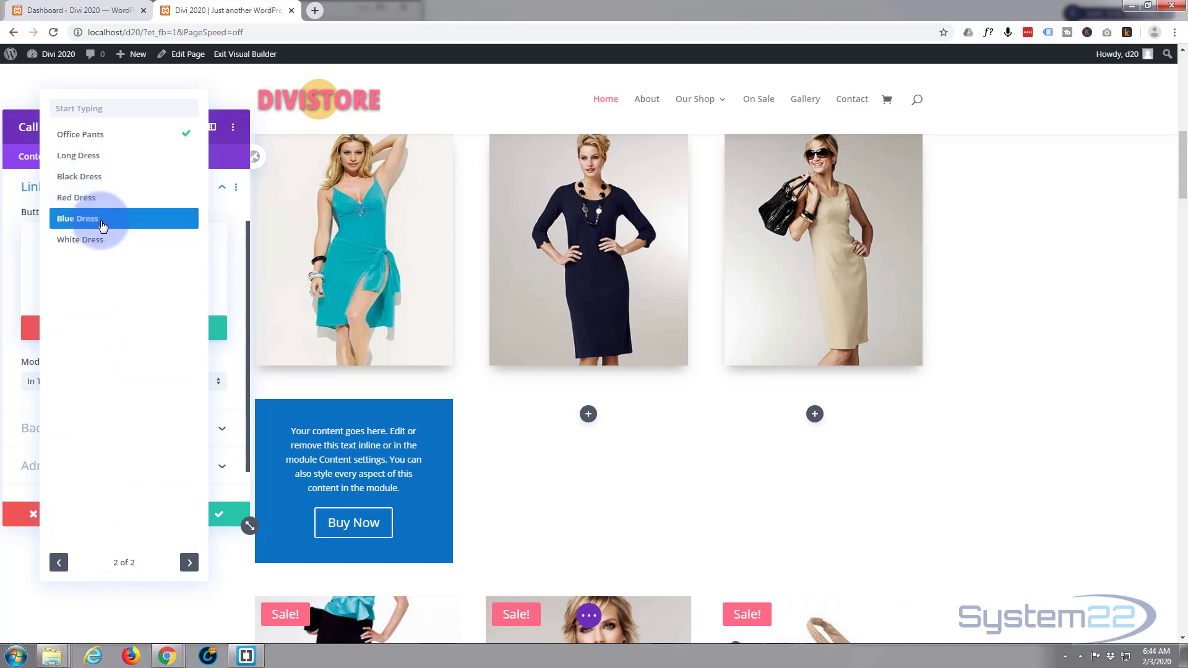
pyautogui.click(101, 222)
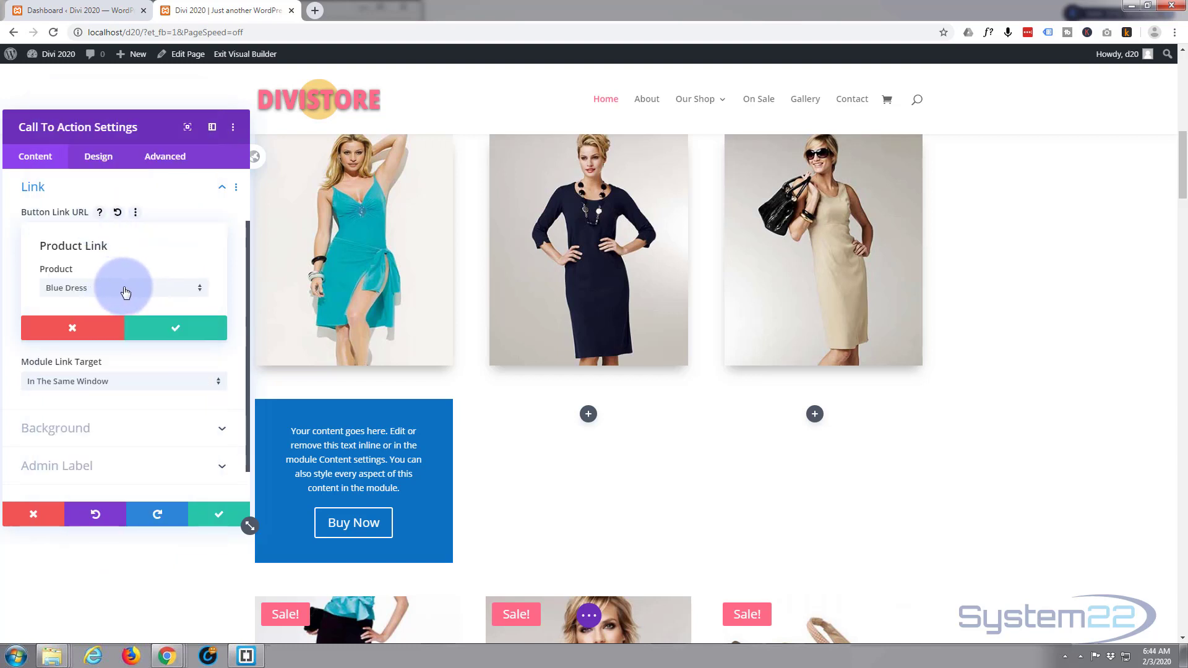
pyautogui.click(171, 326)
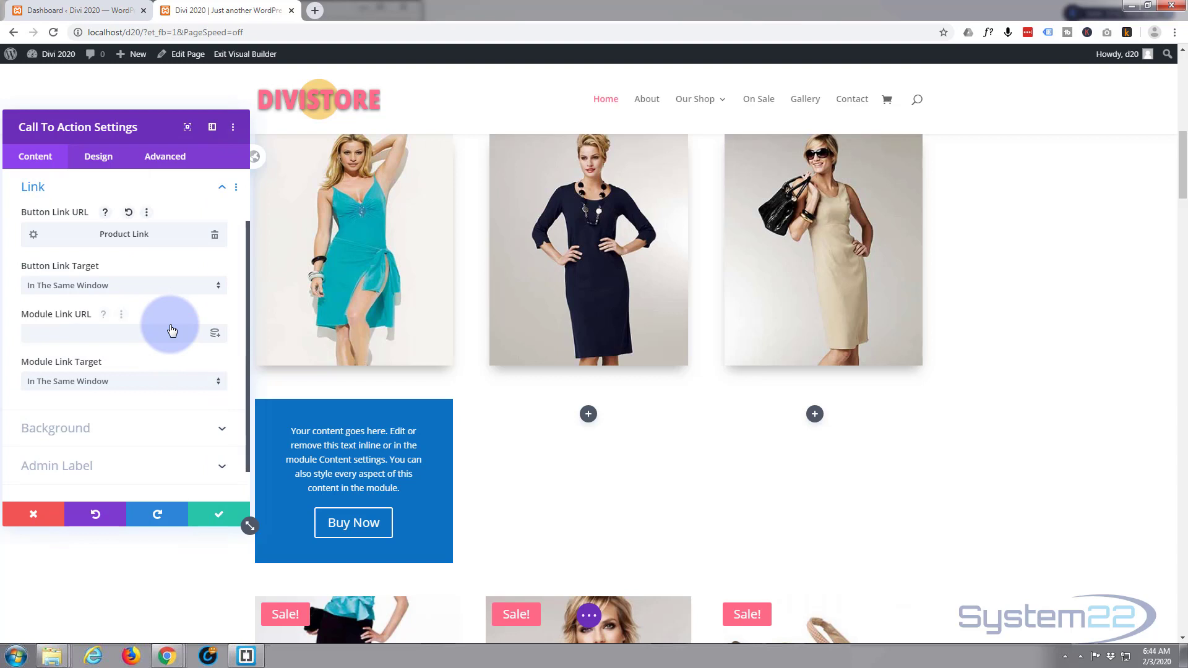
pyautogui.click(220, 515)
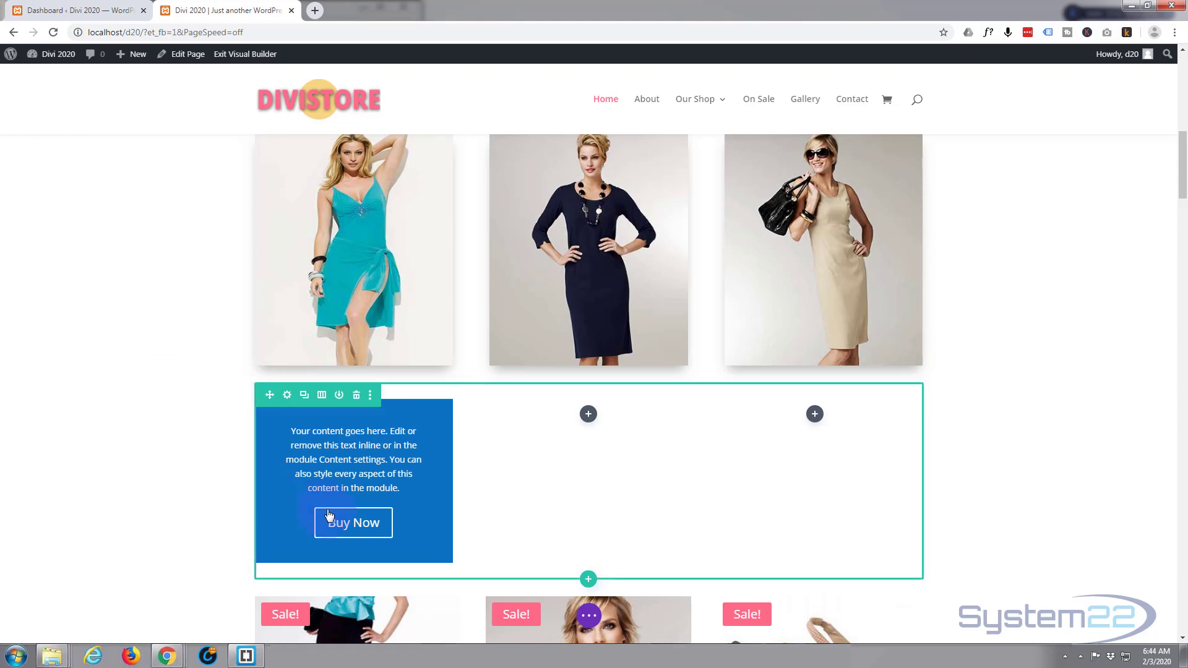
pyautogui.moveTo(272, 394); pyautogui.dragTo(335, 453)
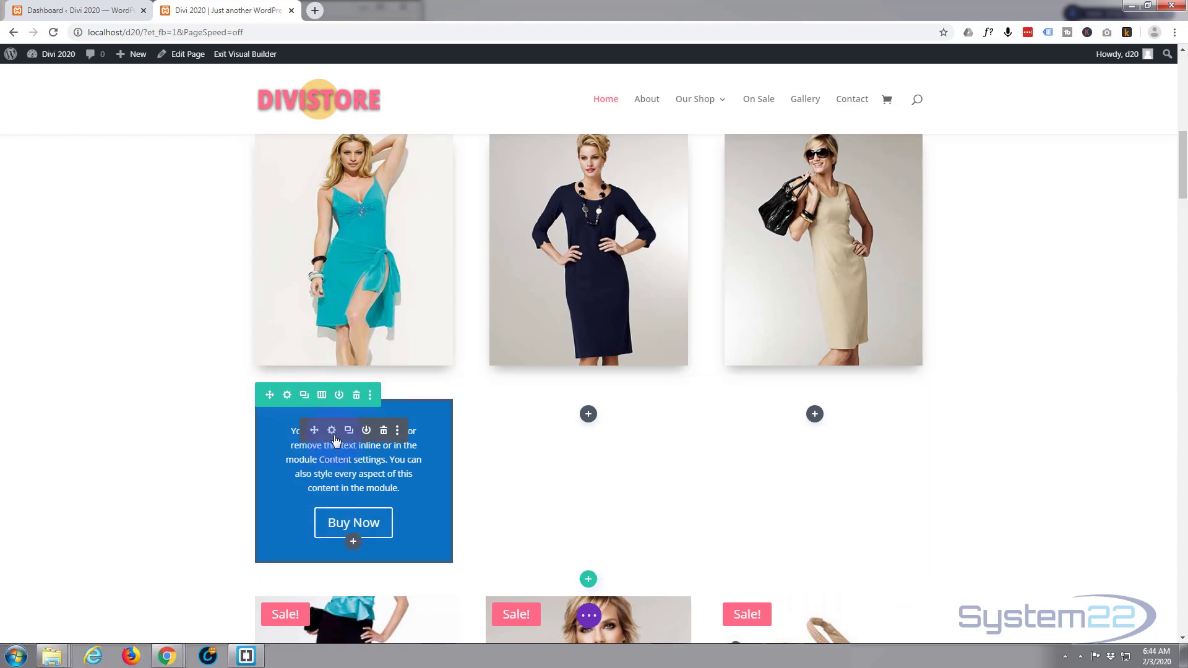
pyautogui.moveTo(299, 441); pyautogui.dragTo(32, 412)
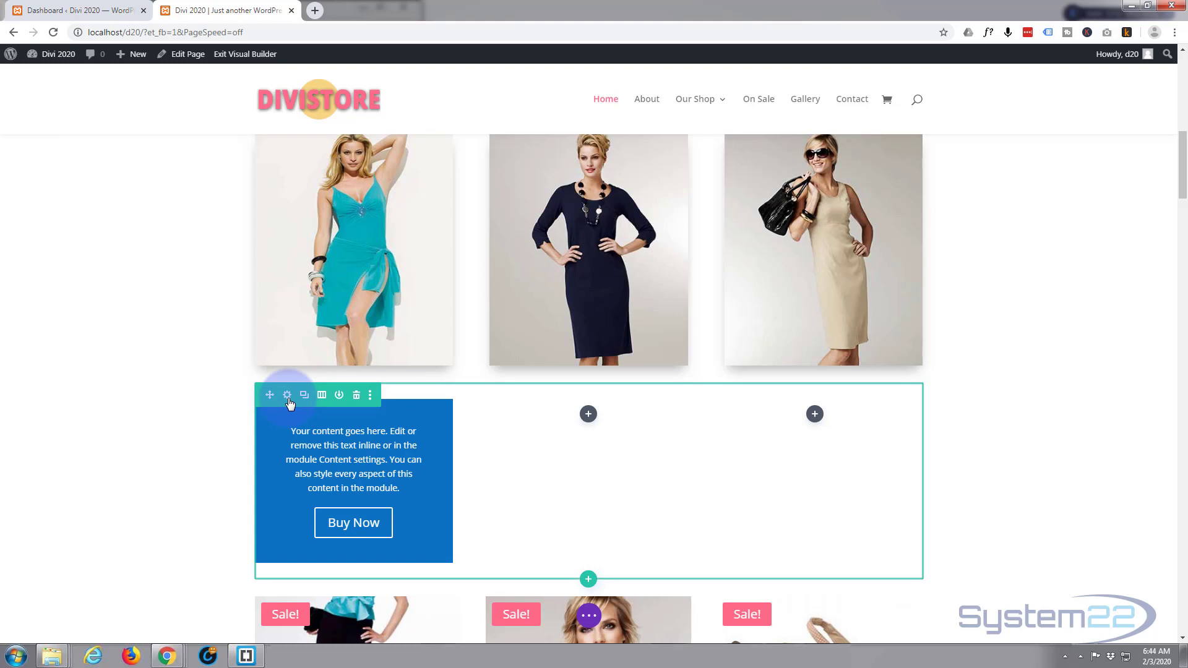
# Set the turquoise dress image dress2-1.jpg as the background image of the new row's first column and save the column settings.
pyautogui.click(287, 396)
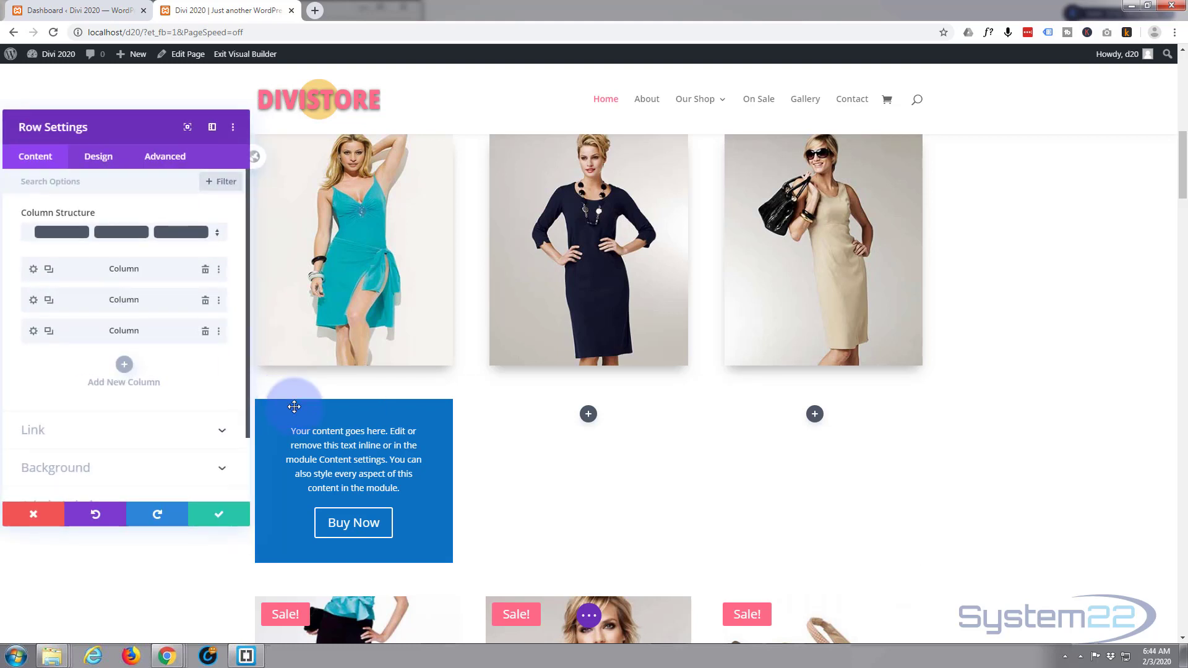
pyautogui.click(33, 269)
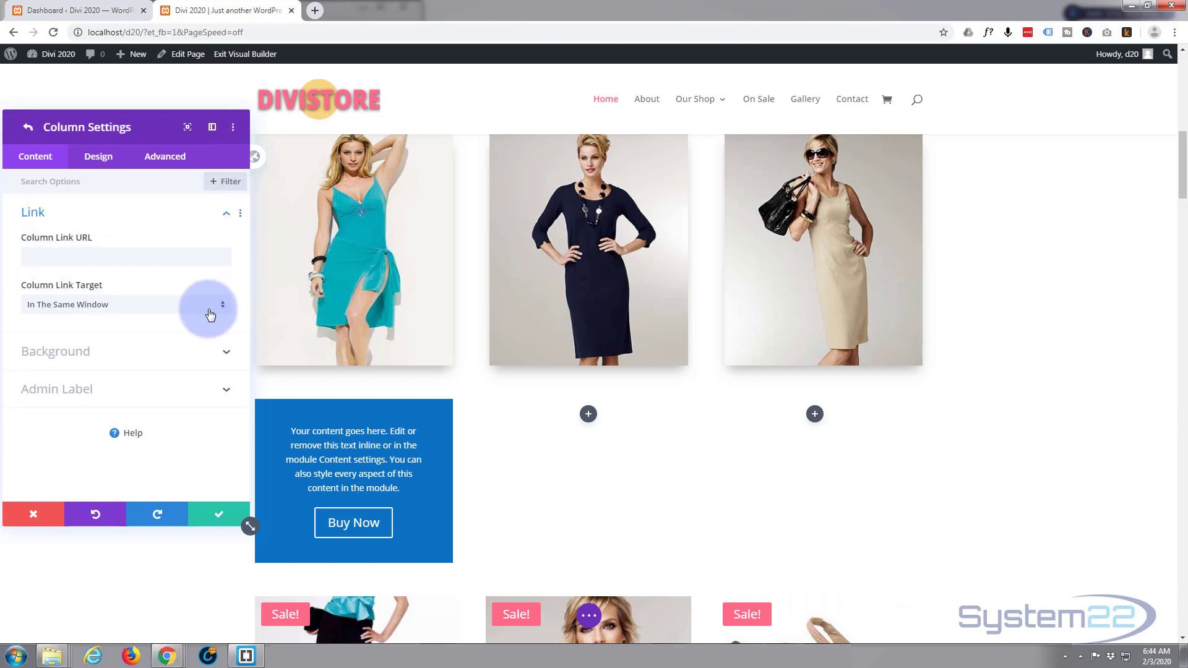
pyautogui.click(175, 352)
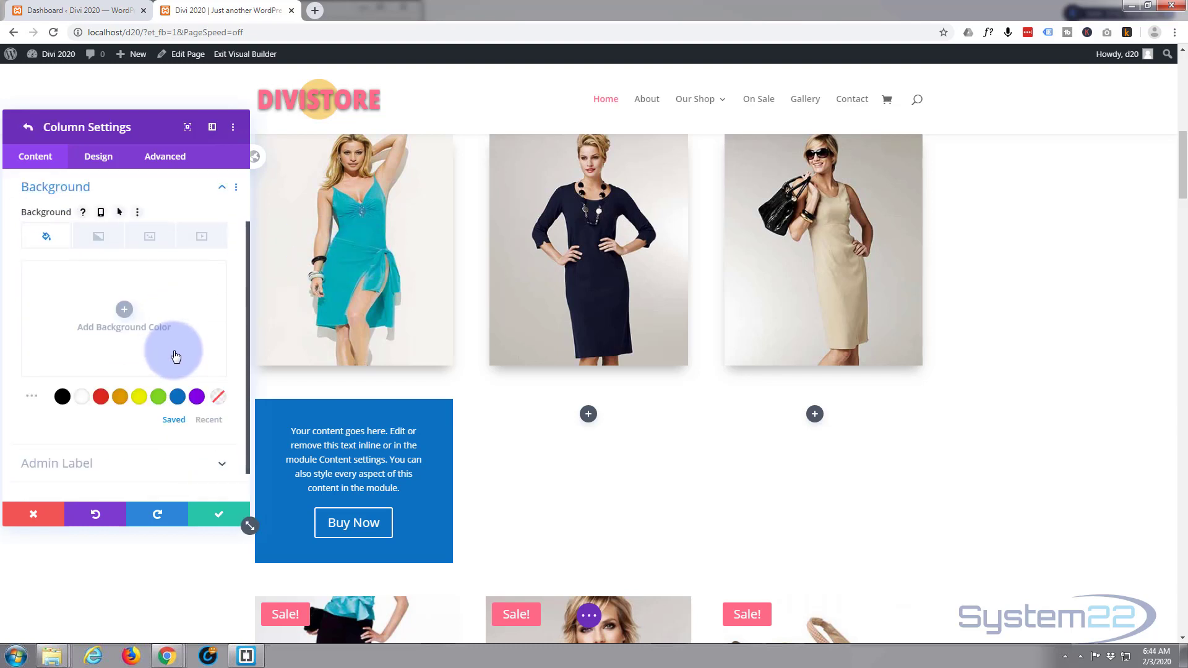
pyautogui.click(151, 236)
pyautogui.click(126, 310)
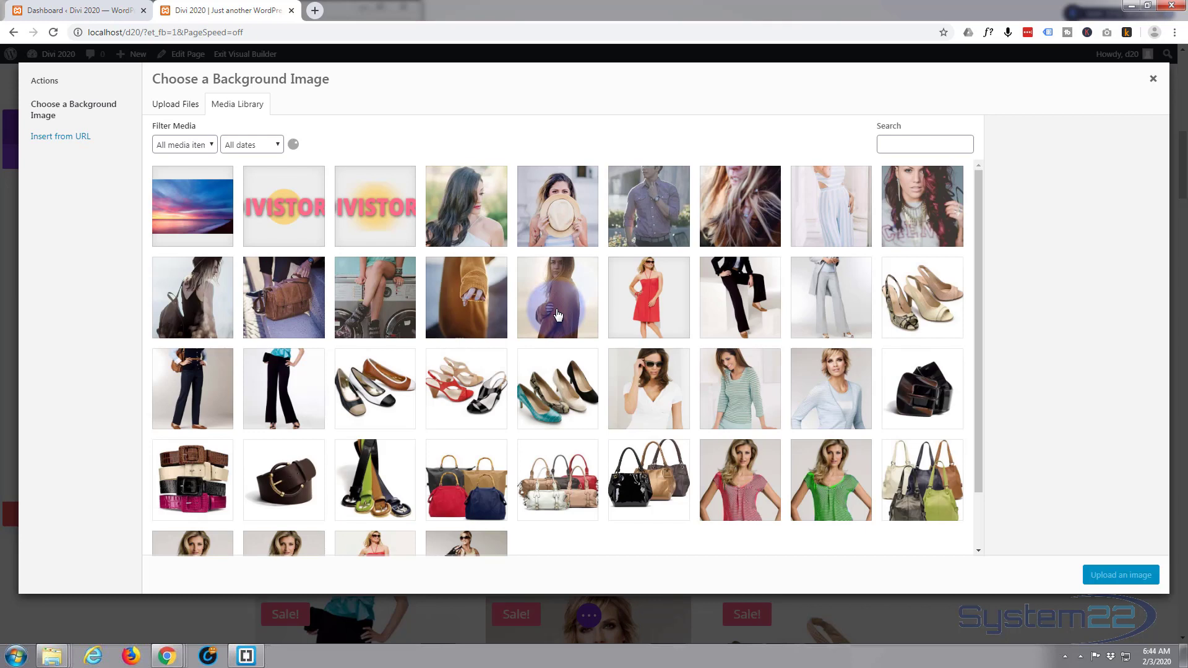
pyautogui.scroll(-3, 559, 315)
pyautogui.click(558, 315)
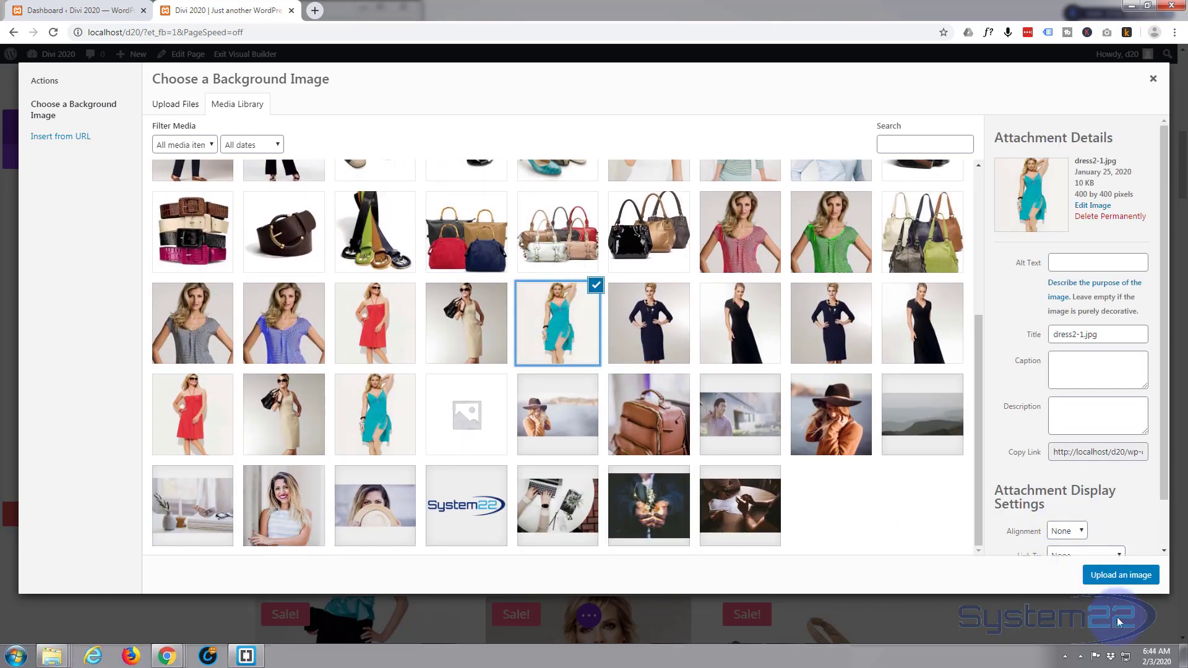
pyautogui.click(1120, 575)
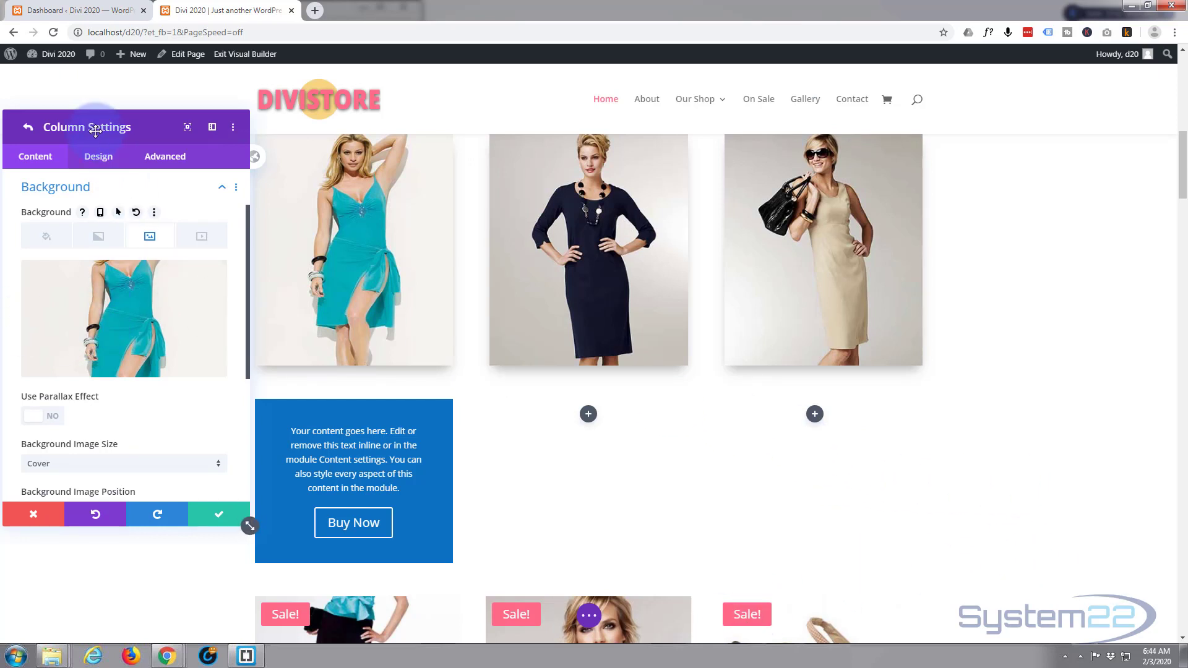
pyautogui.click(221, 522)
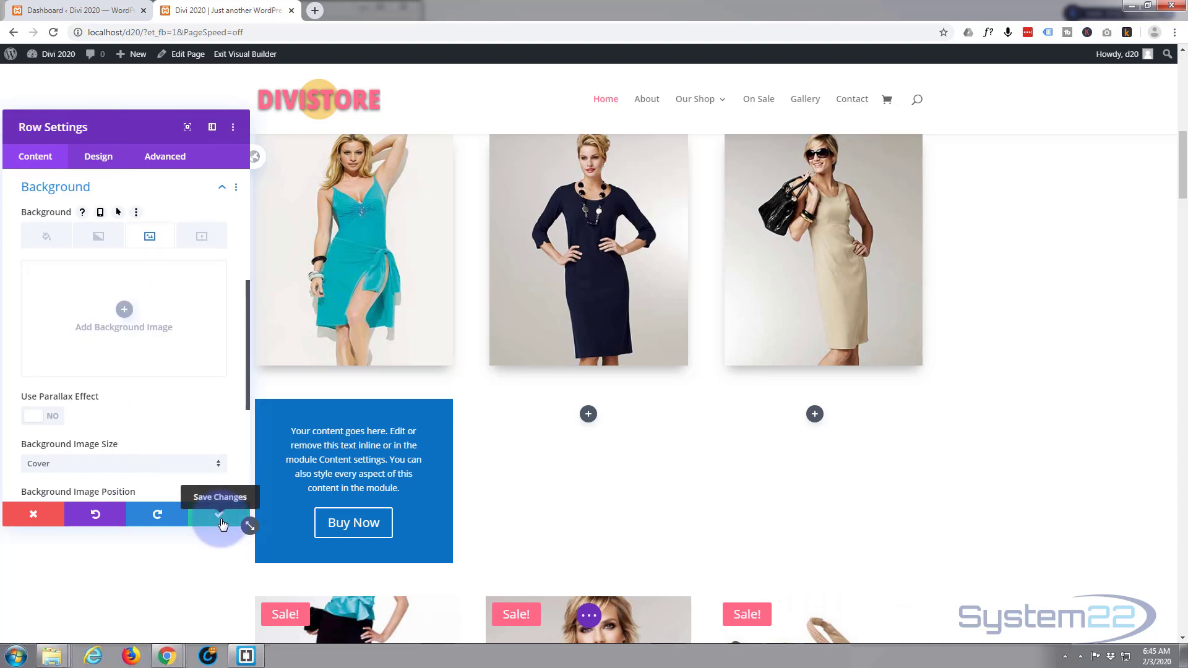
# Save the new row's settings.
pyautogui.click(221, 523)
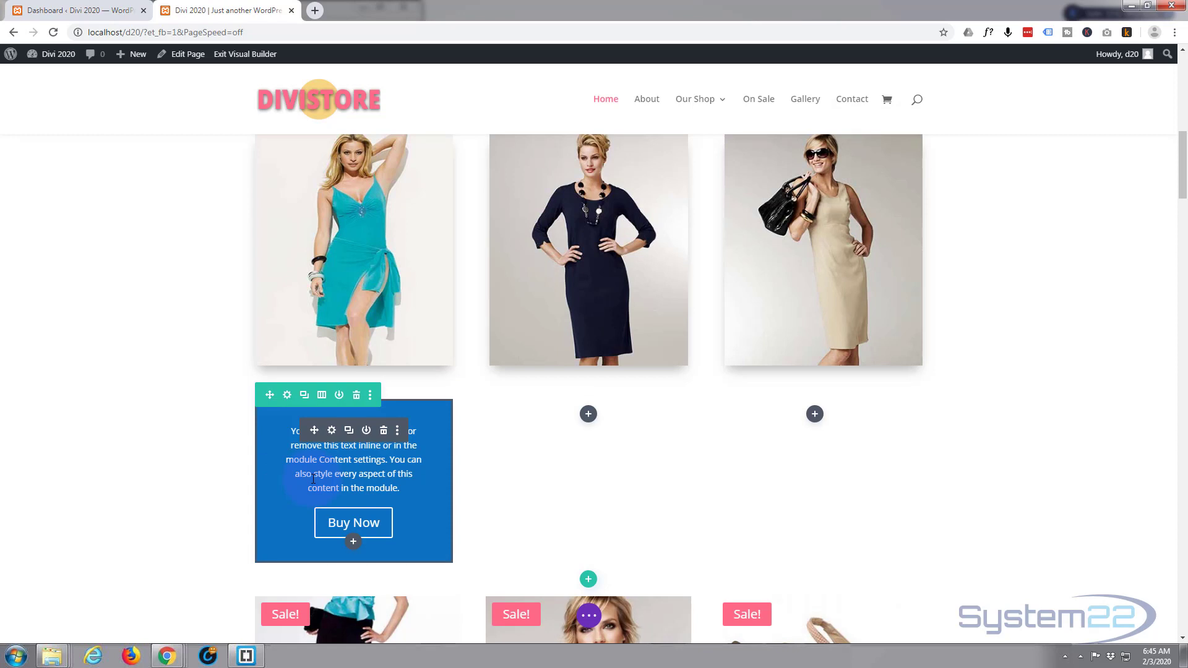
pyautogui.click(332, 431)
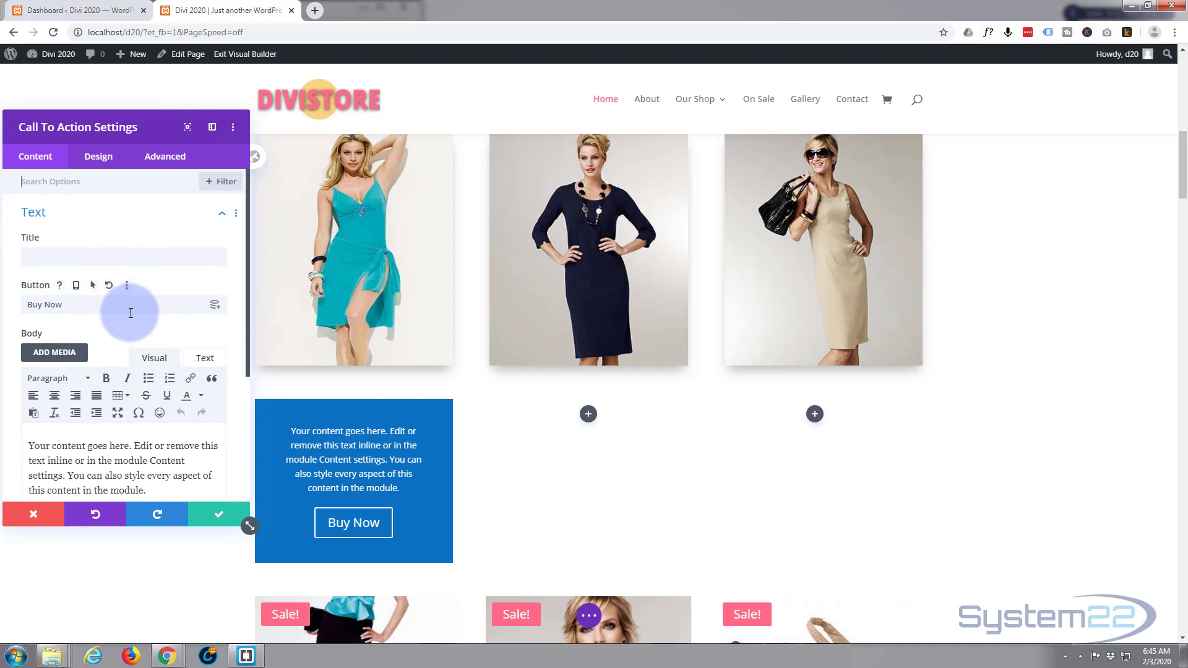
pyautogui.scroll(-3, 124, 336)
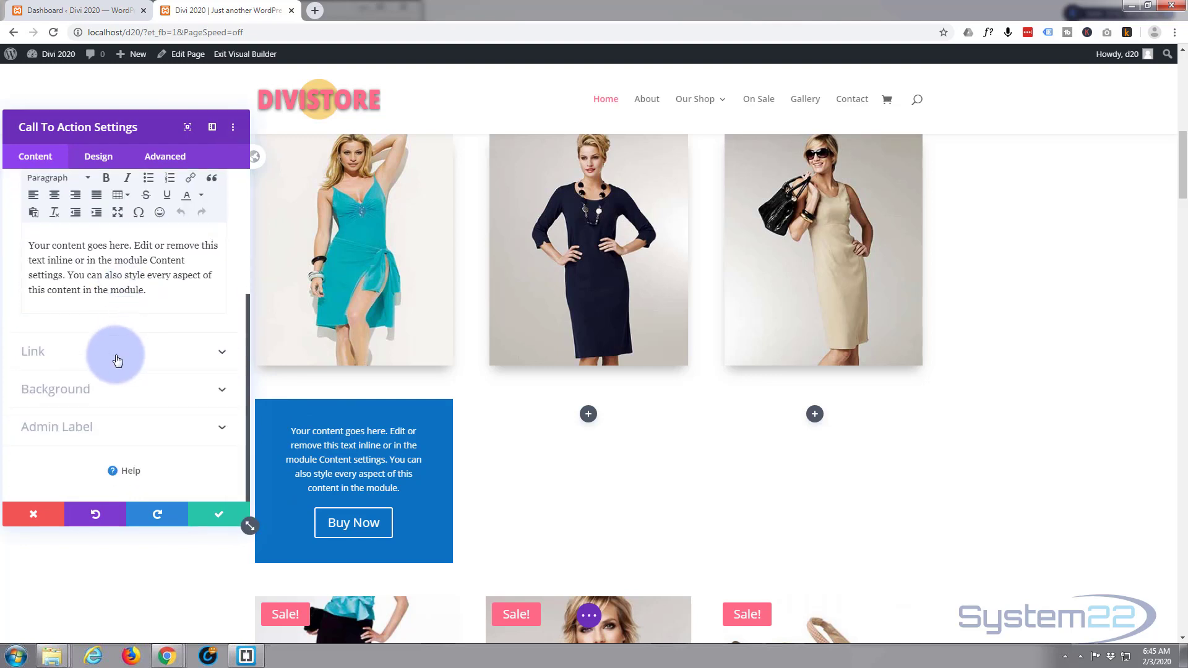
pyautogui.click(119, 402)
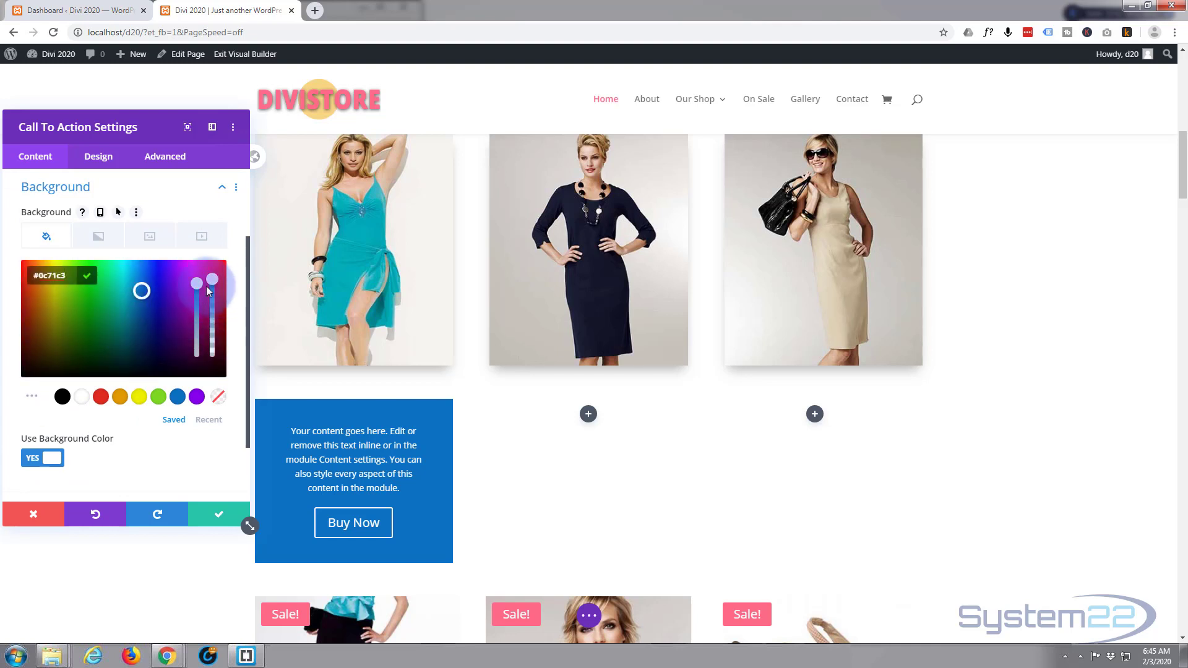
pyautogui.moveTo(218, 303); pyautogui.dragTo(216, 353)
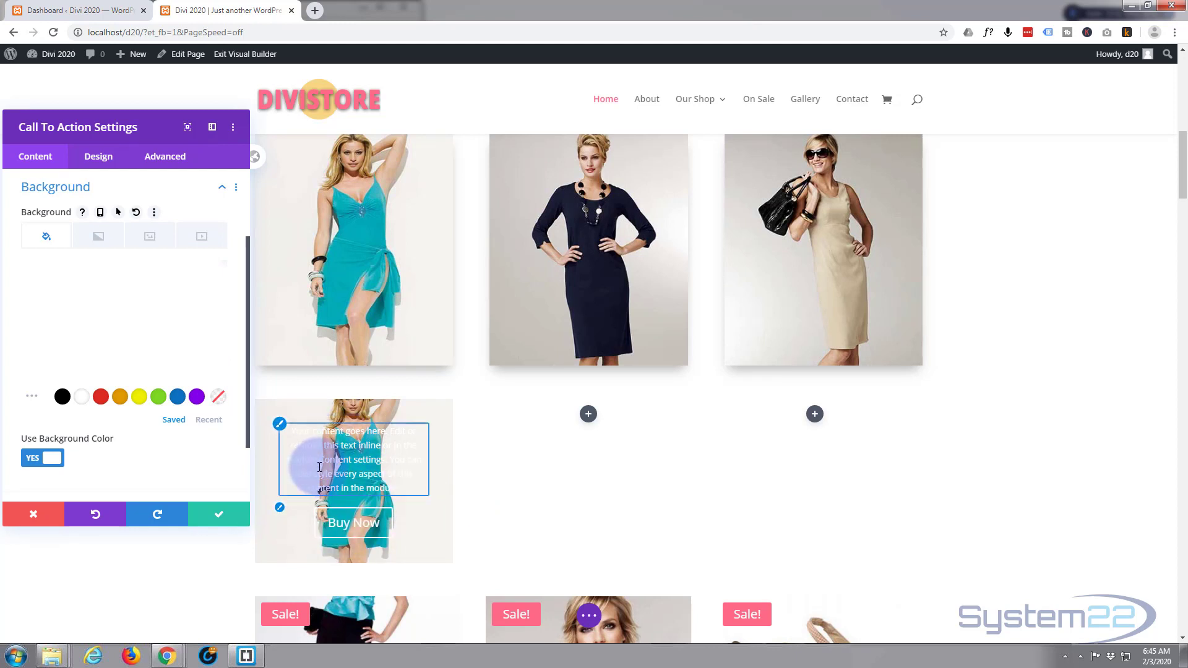
pyautogui.click(385, 429)
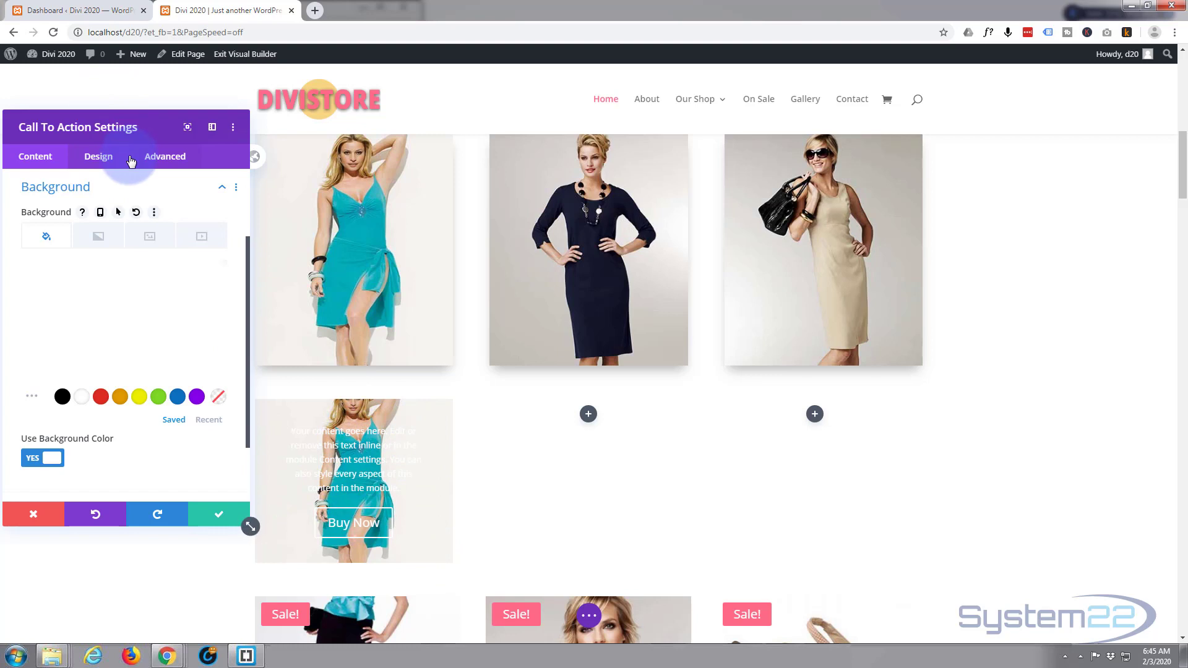
pyautogui.click(97, 158)
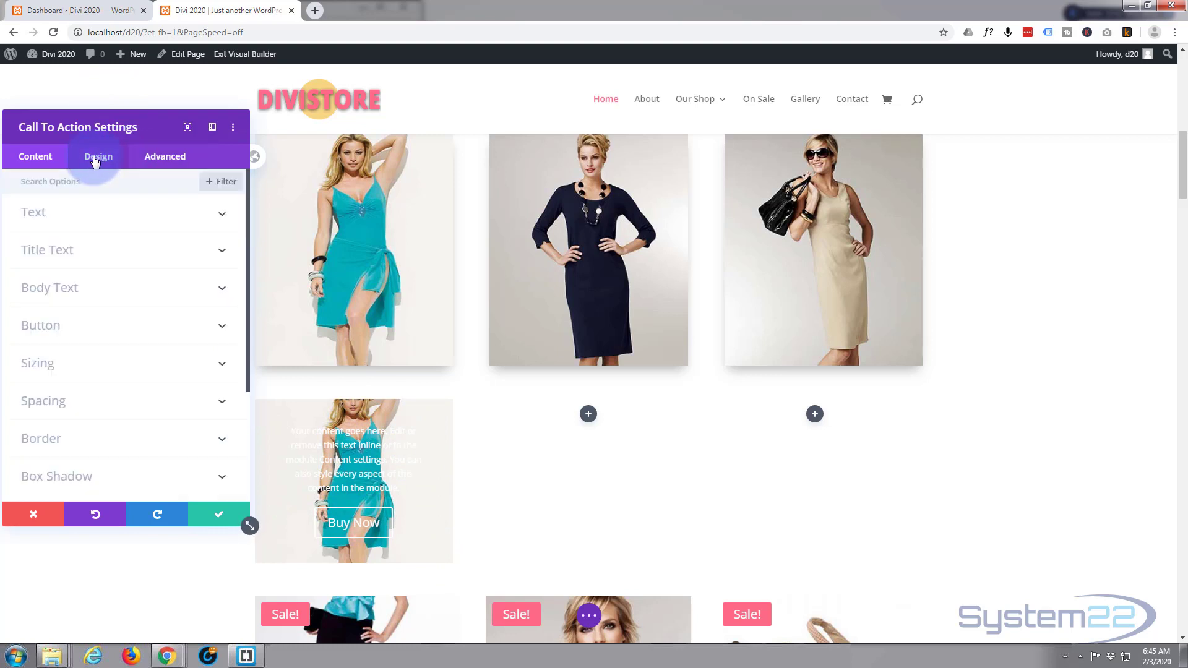
pyautogui.click(95, 365)
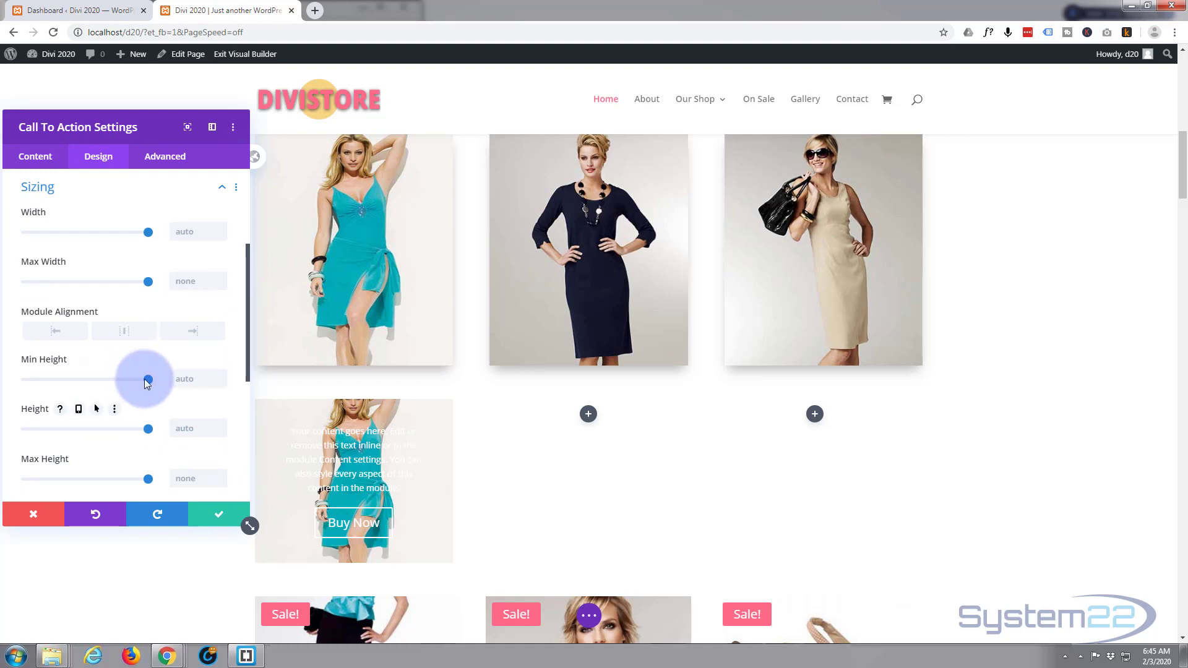
pyautogui.moveTo(148, 383); pyautogui.dragTo(66, 379)
pyautogui.click(221, 382)
pyautogui.click(222, 382)
pyautogui.click(221, 383)
pyautogui.click(222, 382)
pyautogui.click(222, 382)
pyautogui.click(223, 383)
pyautogui.click(222, 382)
pyautogui.click(223, 382)
pyautogui.click(222, 382)
pyautogui.click(223, 382)
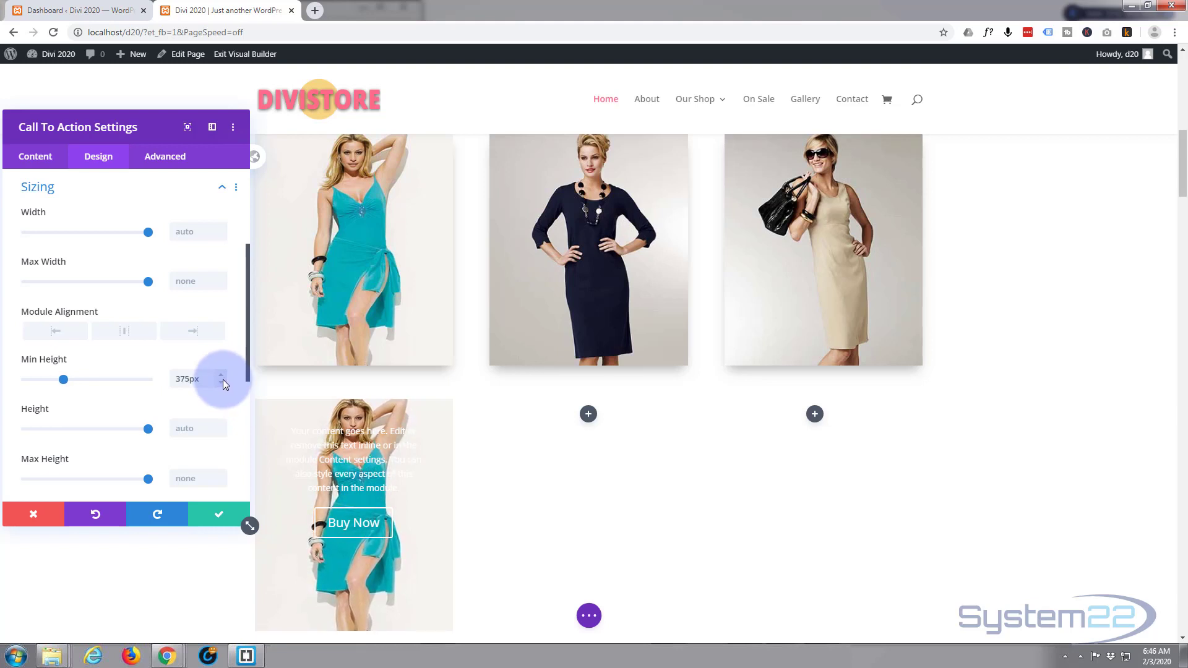
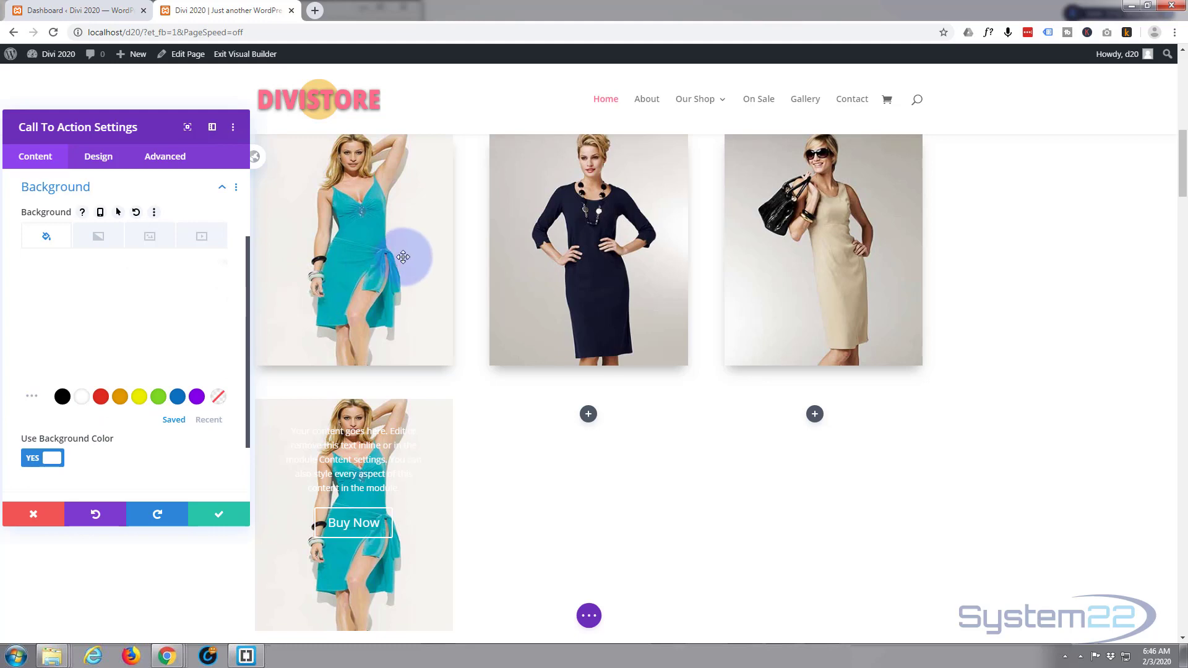
pyautogui.click(32, 514)
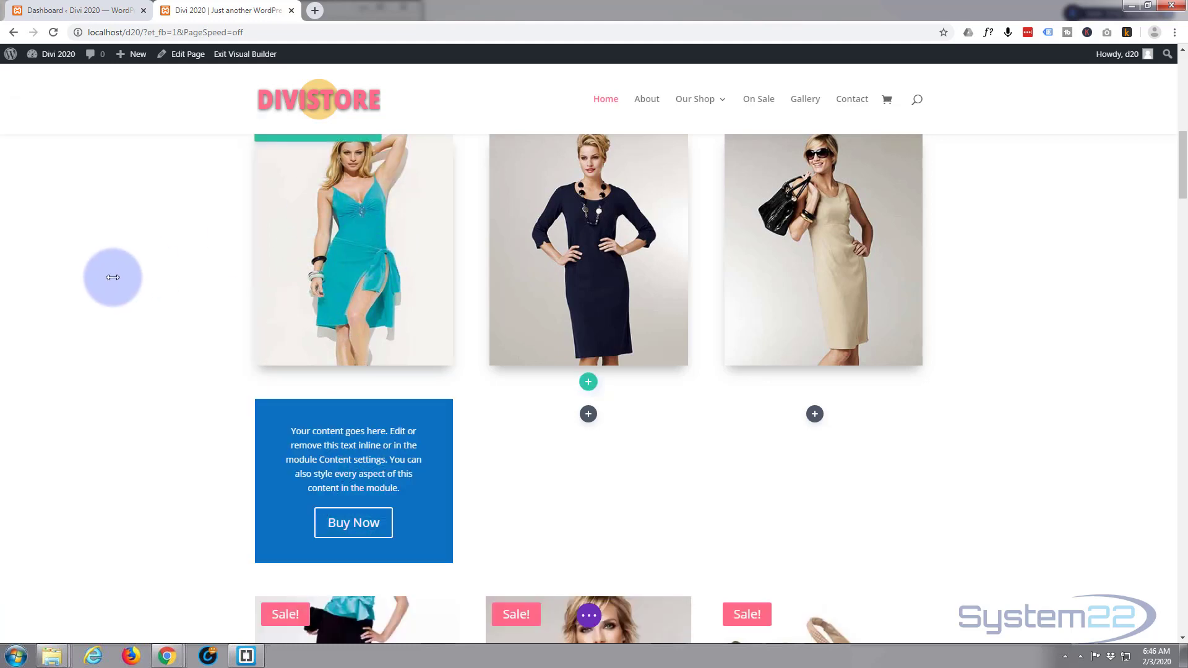
# Copy the hover background colour rgba(255,106,136,0.87) from the finished Blue Dress card's Call To Action, then discard out of its settings.
pyautogui.scroll(10, 112, 276)
pyautogui.scroll(1, 111, 273)
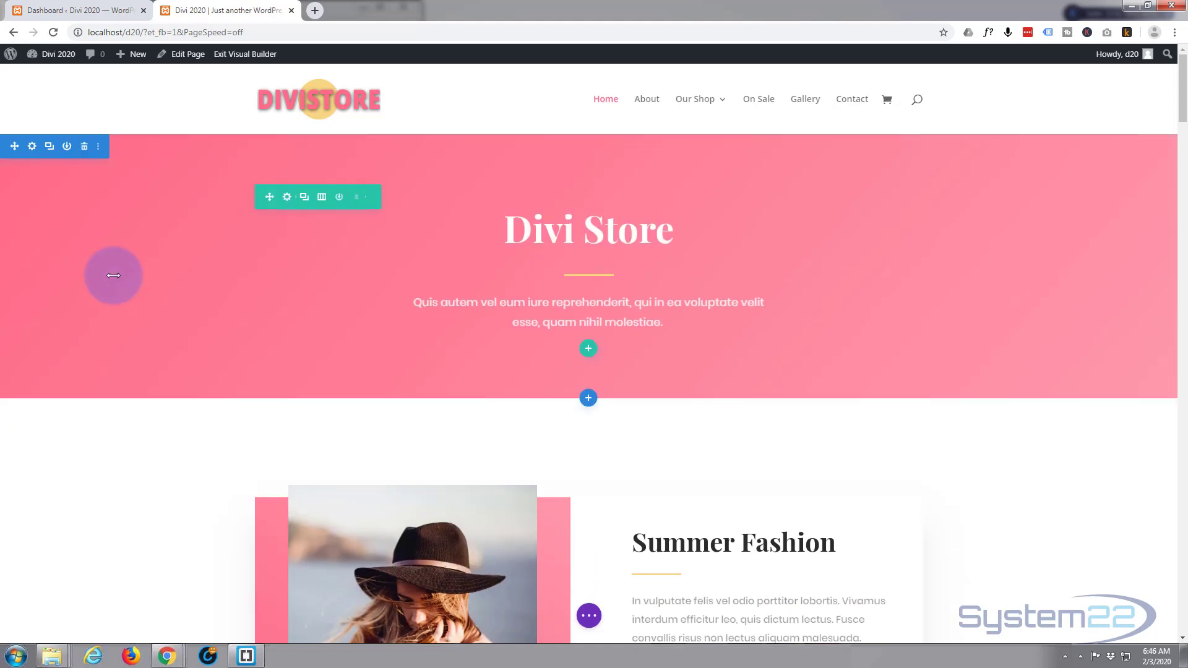
pyautogui.scroll(-3, 127, 328)
pyautogui.scroll(-9, 131, 343)
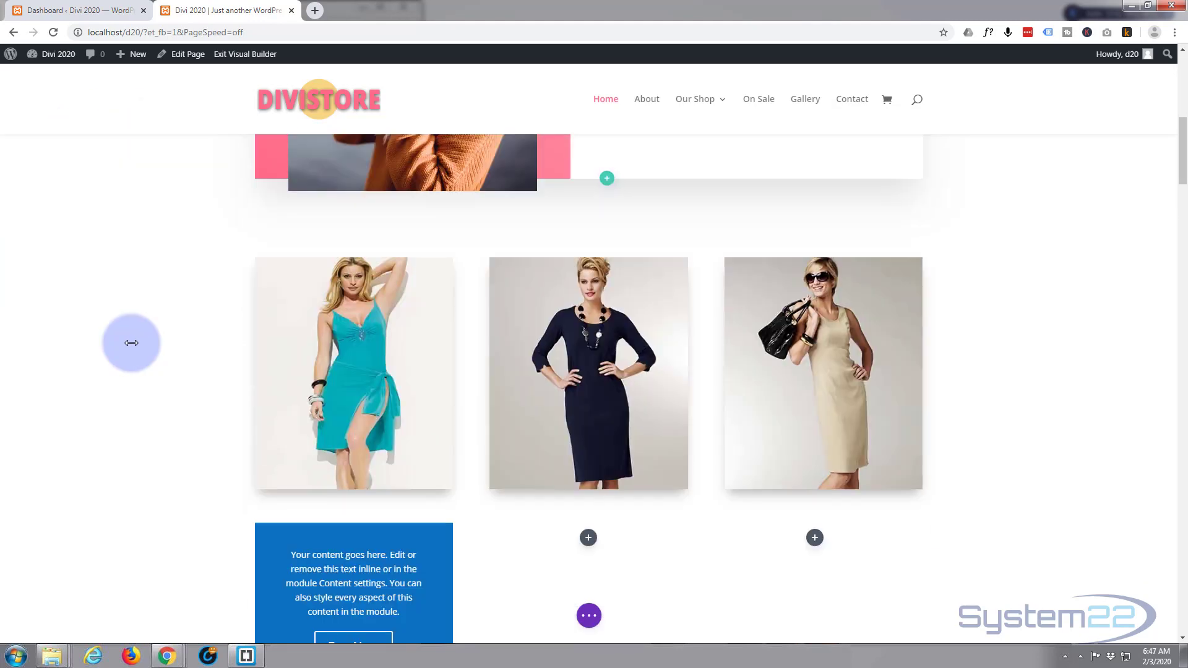
pyautogui.scroll(3, 131, 343)
pyautogui.moveTo(314, 343)
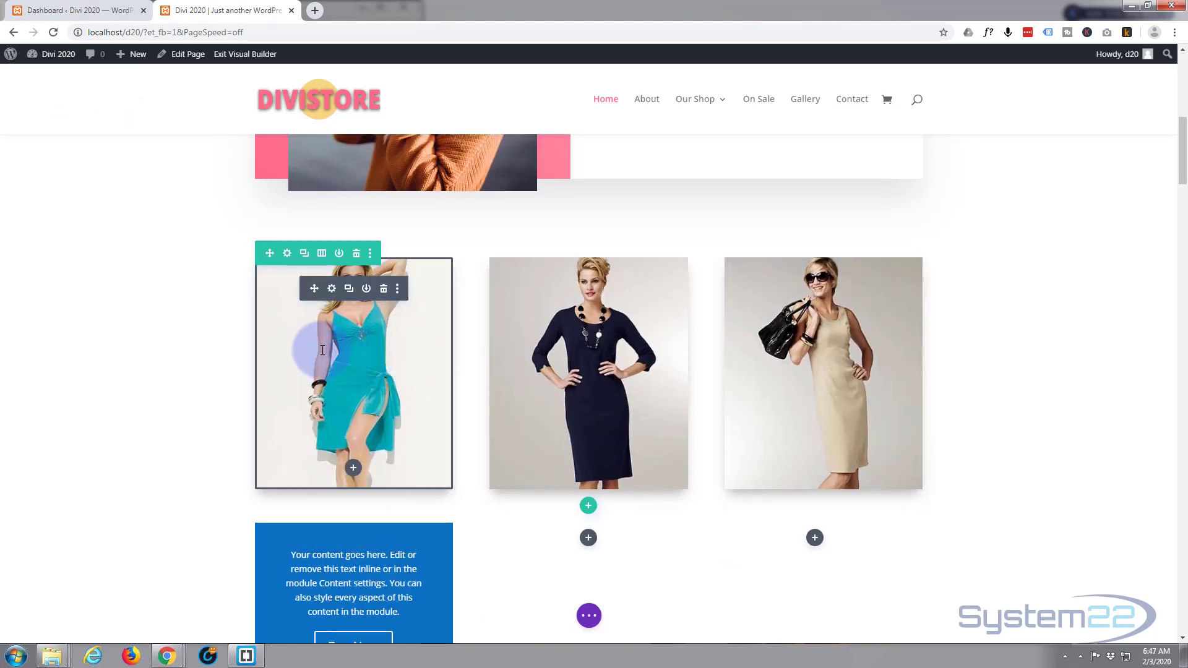
pyautogui.click(331, 290)
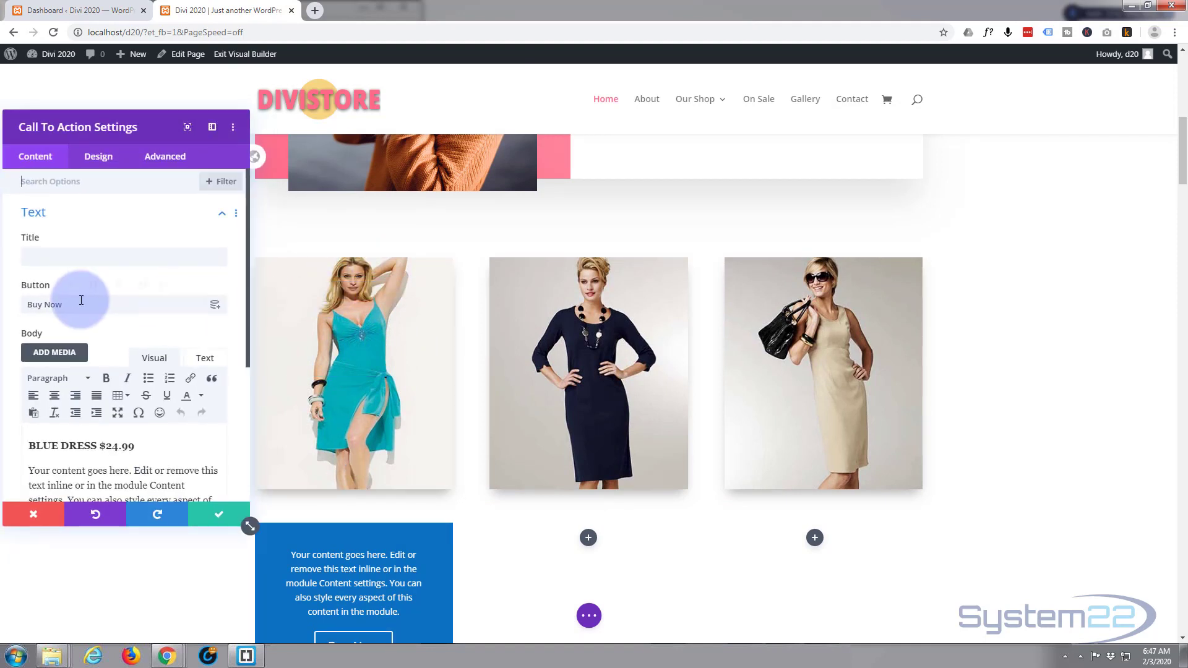
pyautogui.scroll(-4, 61, 359)
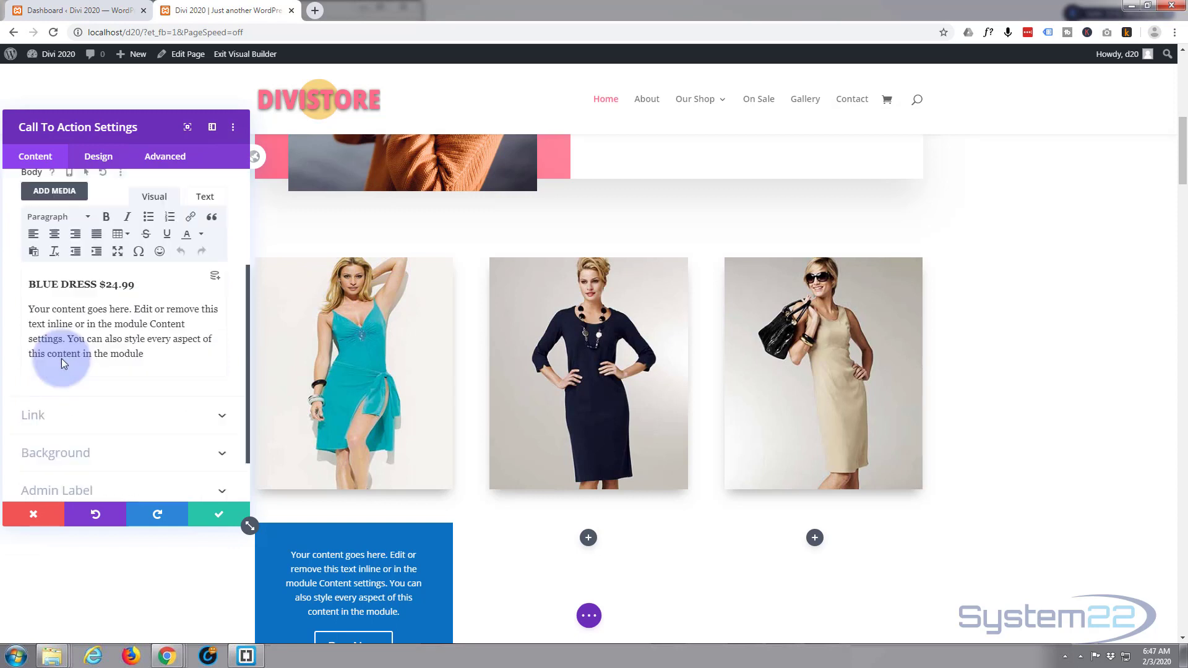
pyautogui.click(87, 390)
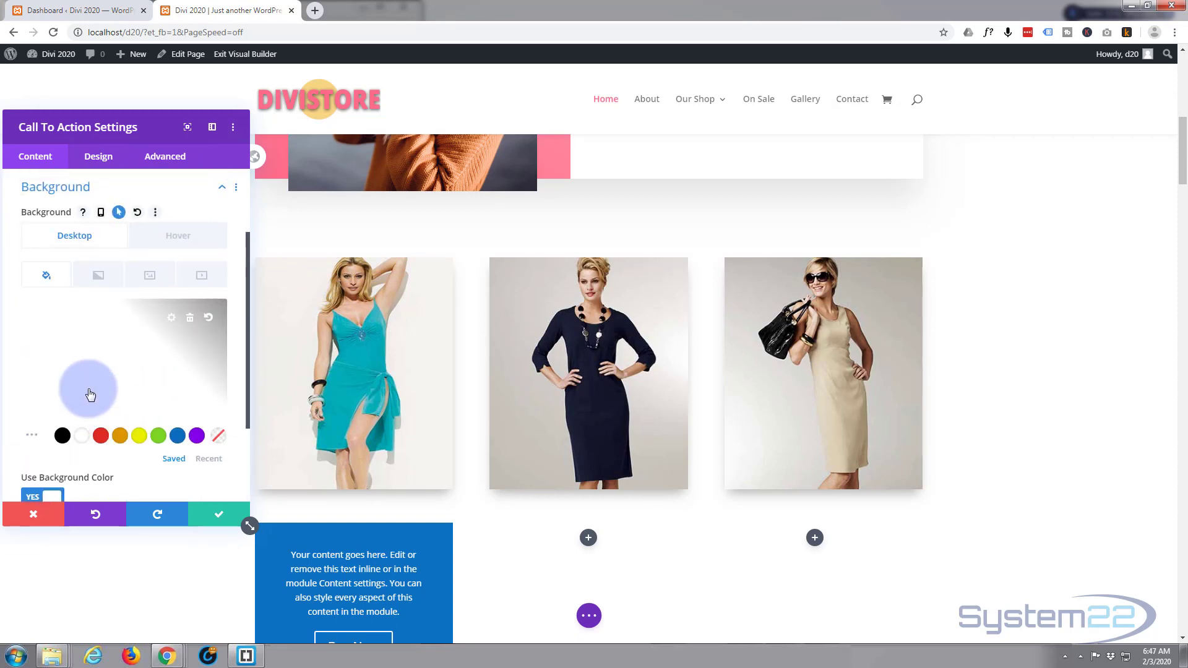
pyautogui.click(173, 241)
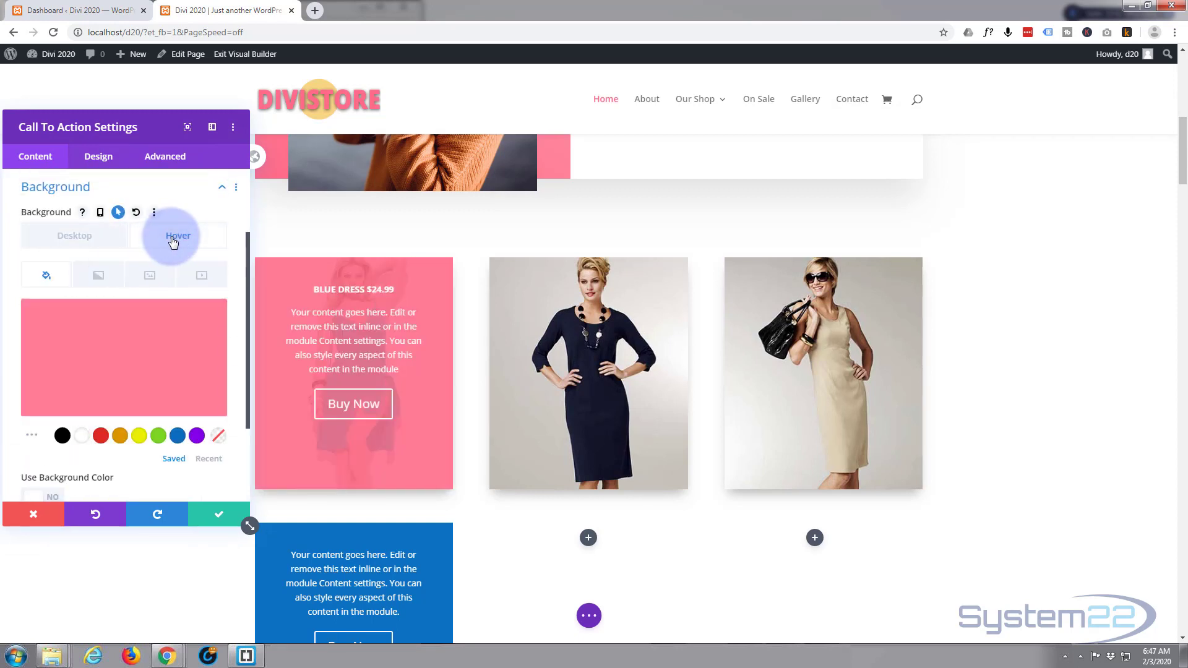
pyautogui.click(53, 327)
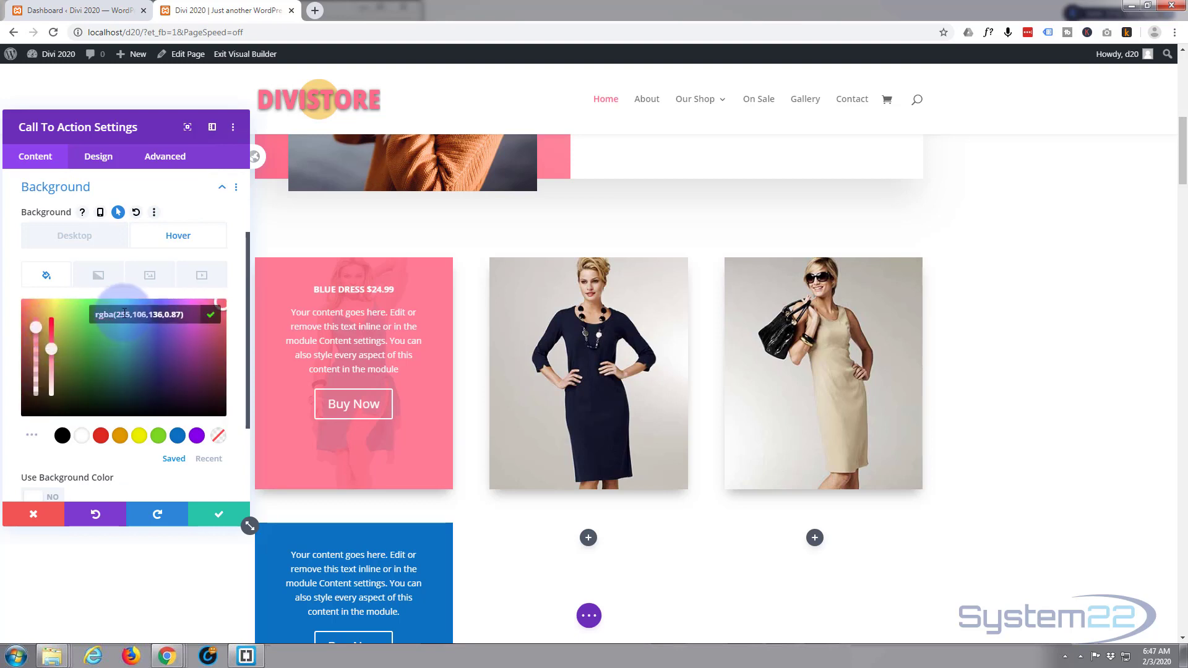
pyautogui.moveTo(186, 315); pyautogui.dragTo(94, 317)
pyautogui.hotkey('ctrl', 'c')
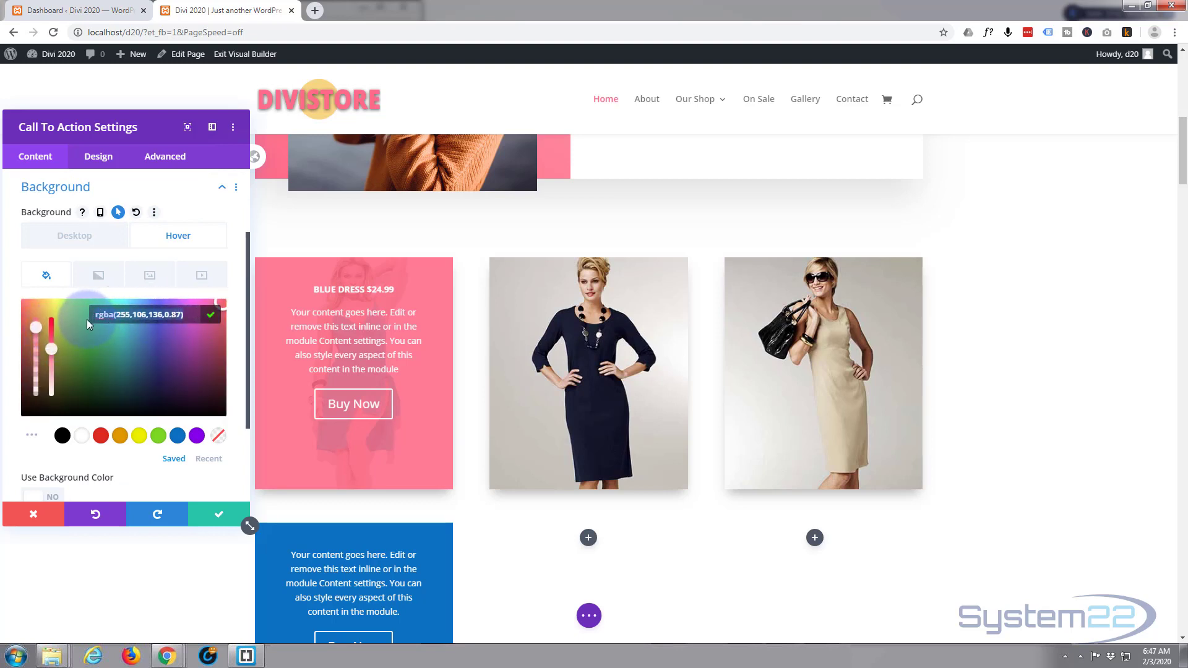
pyautogui.click(36, 514)
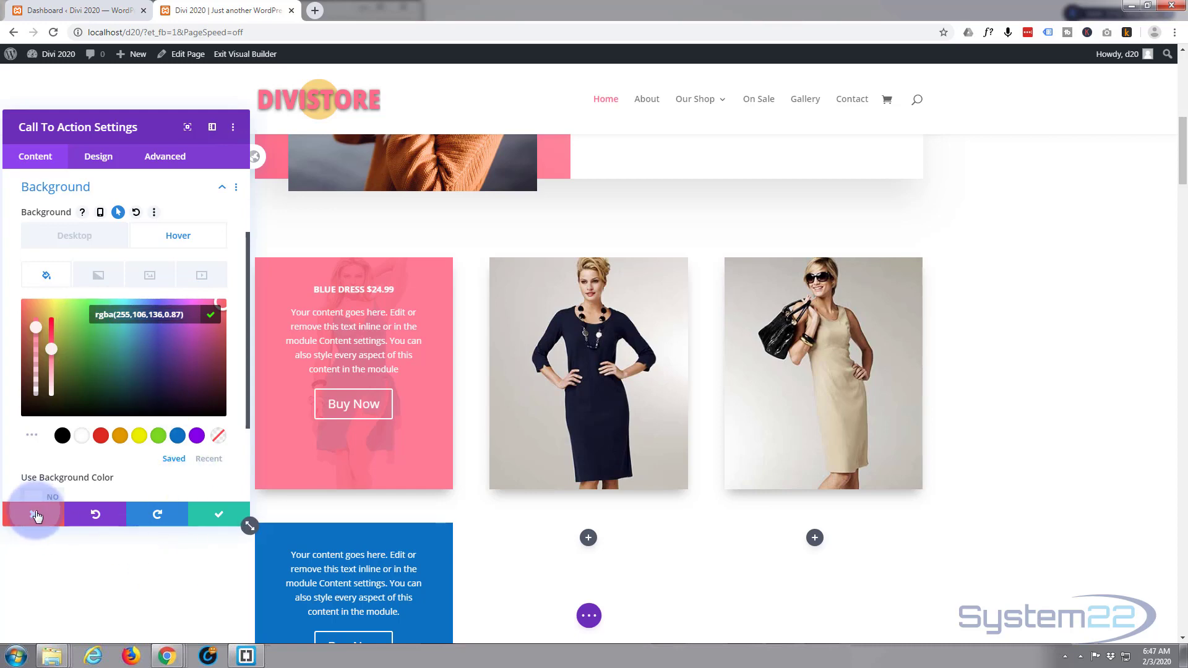
# Enable hover styling for the new Call To Action's background and set its hover colour to rgba(255,106,136,0.87).
pyautogui.scroll(-4, 339, 532)
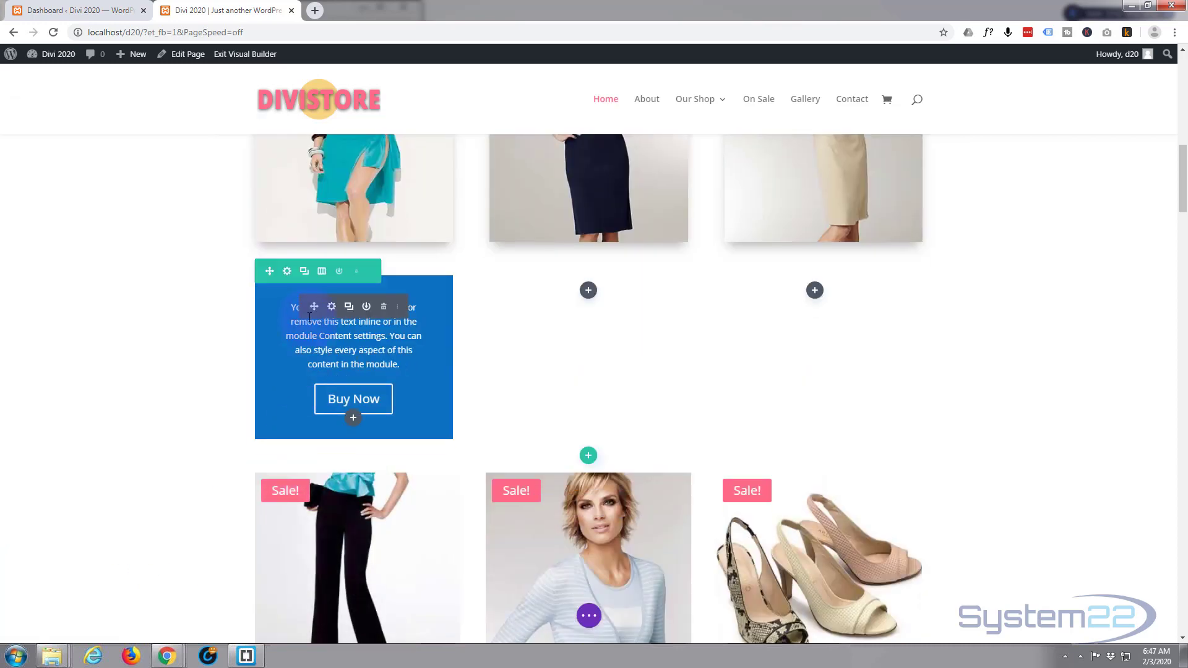
pyautogui.click(332, 307)
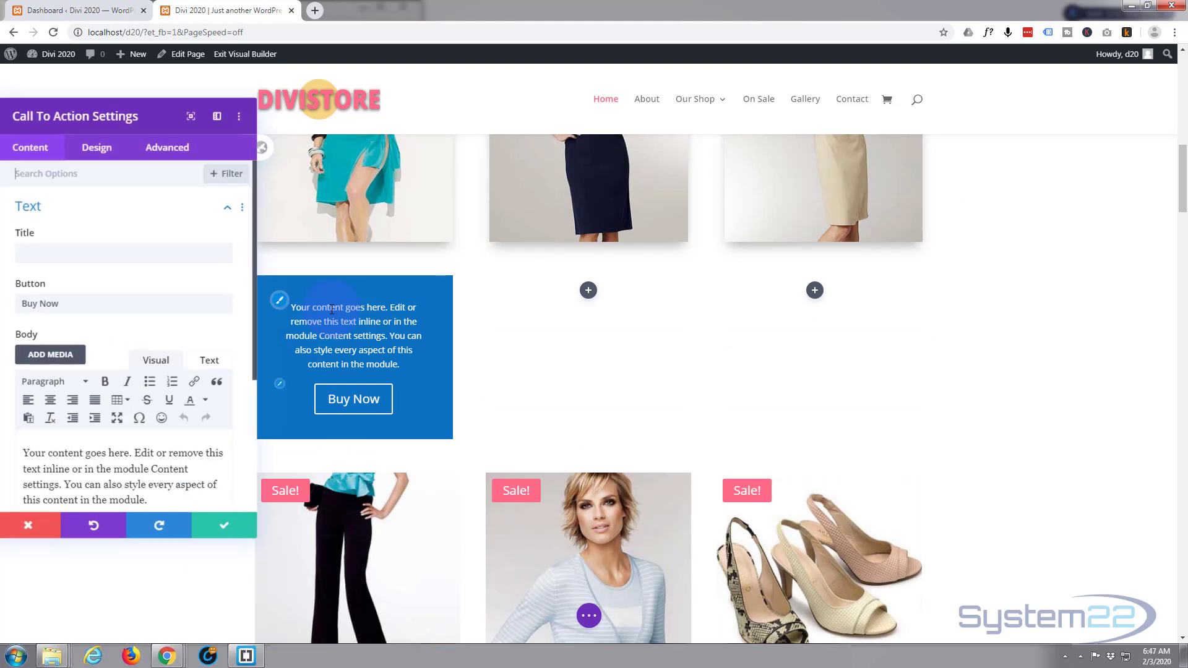
pyautogui.scroll(-2, 51, 364)
pyautogui.scroll(-2, 51, 364)
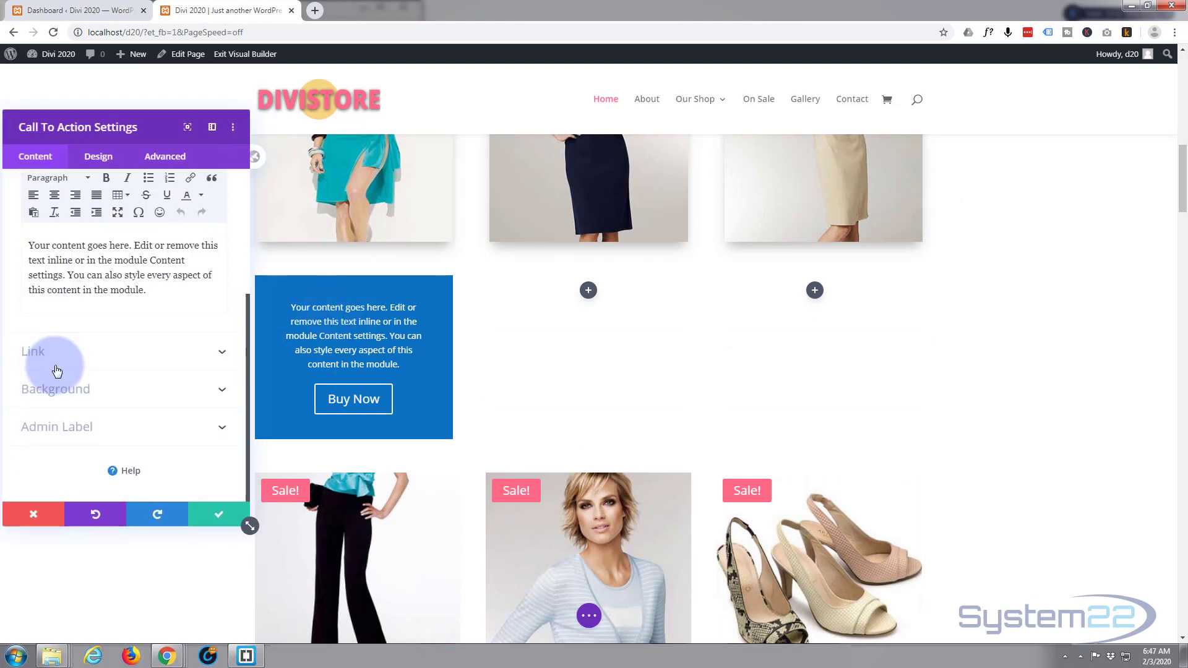
pyautogui.click(90, 392)
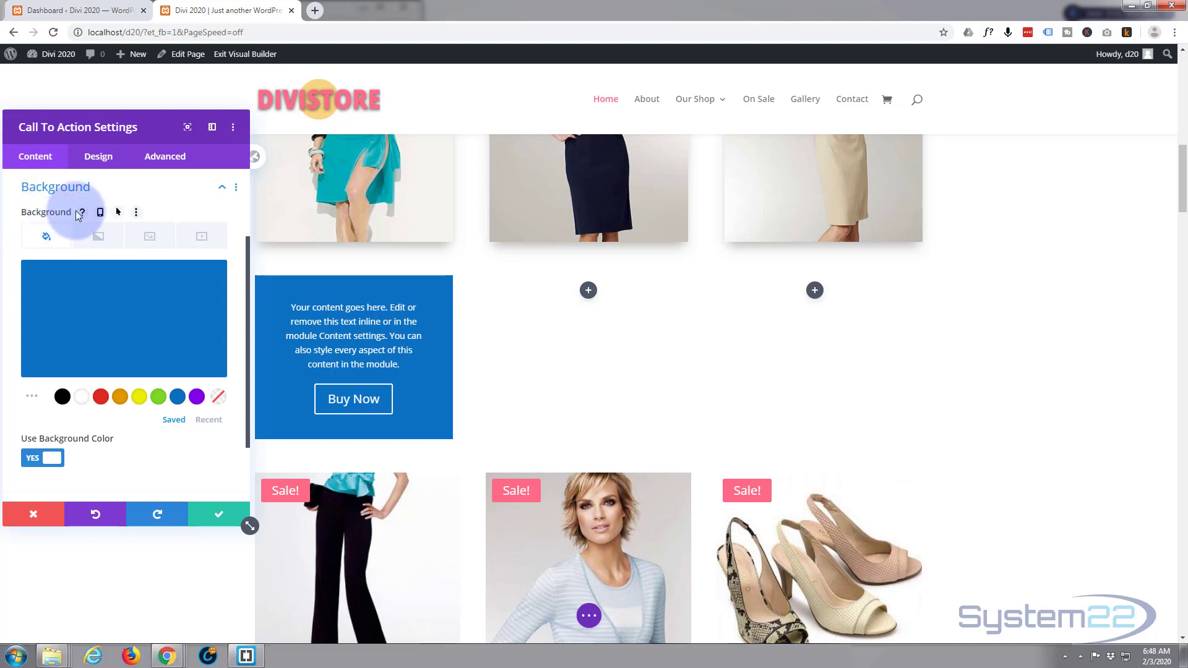
pyautogui.click(120, 213)
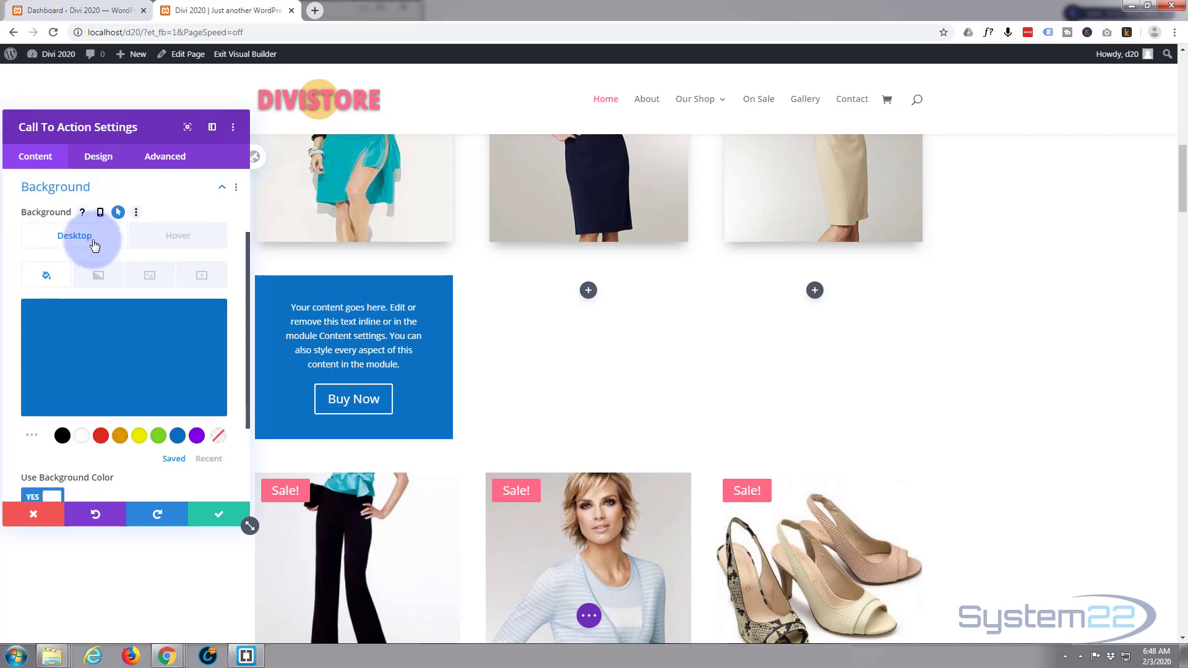
pyautogui.click(191, 240)
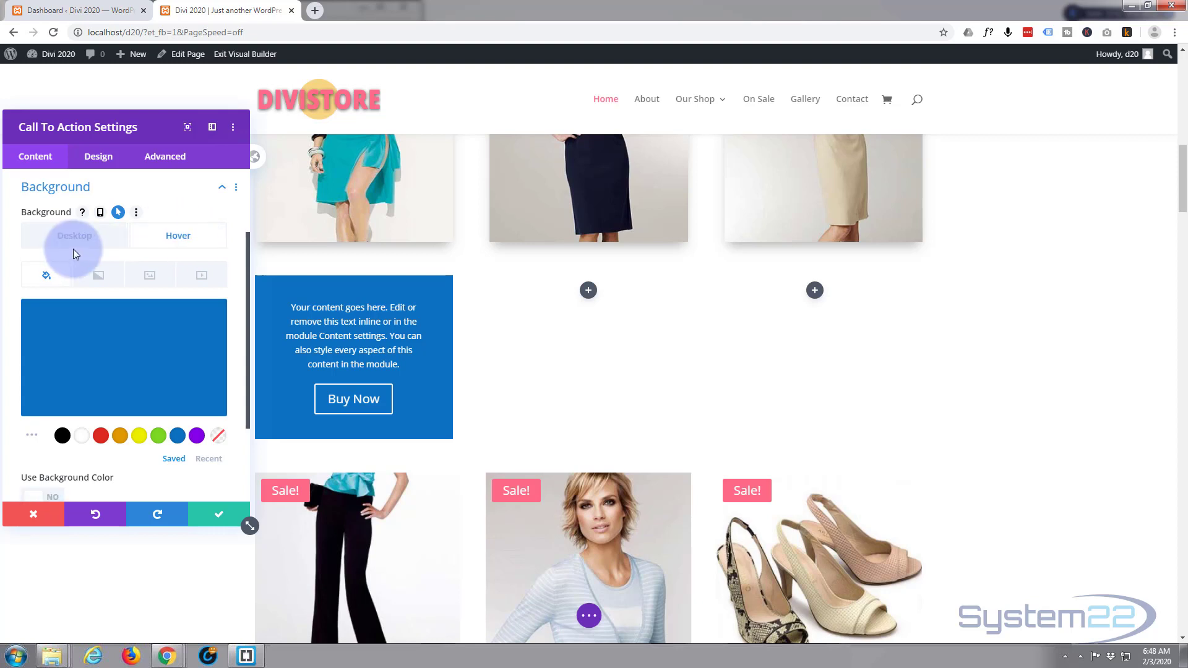
pyautogui.moveTo(134, 334)
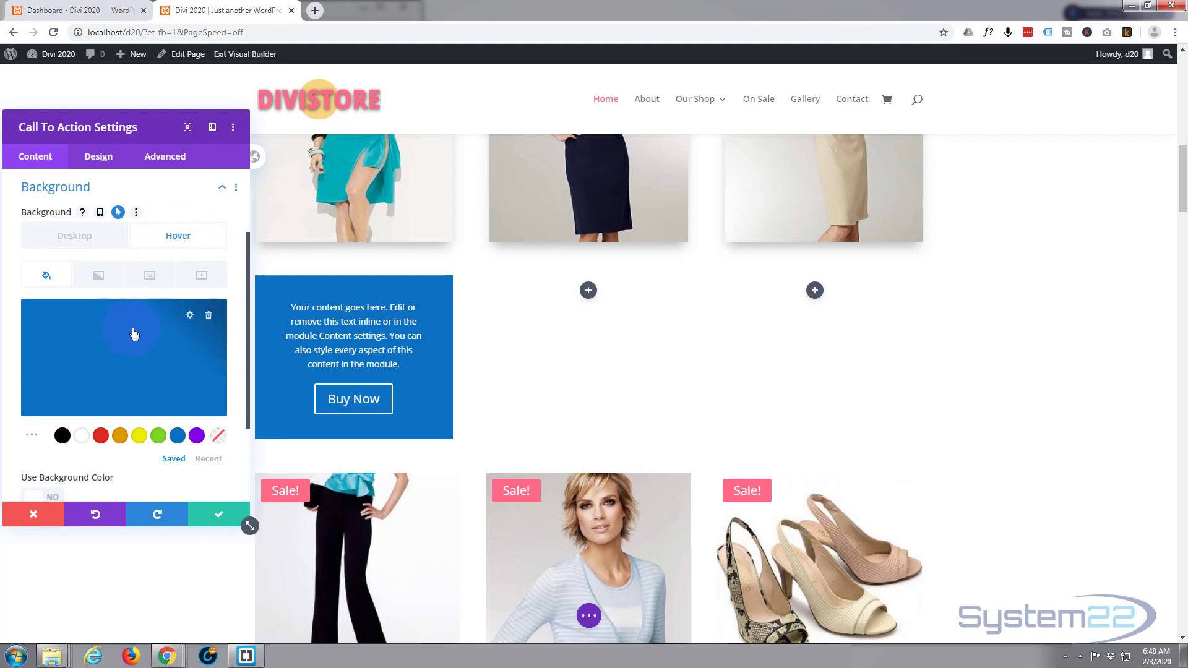
pyautogui.click(208, 322)
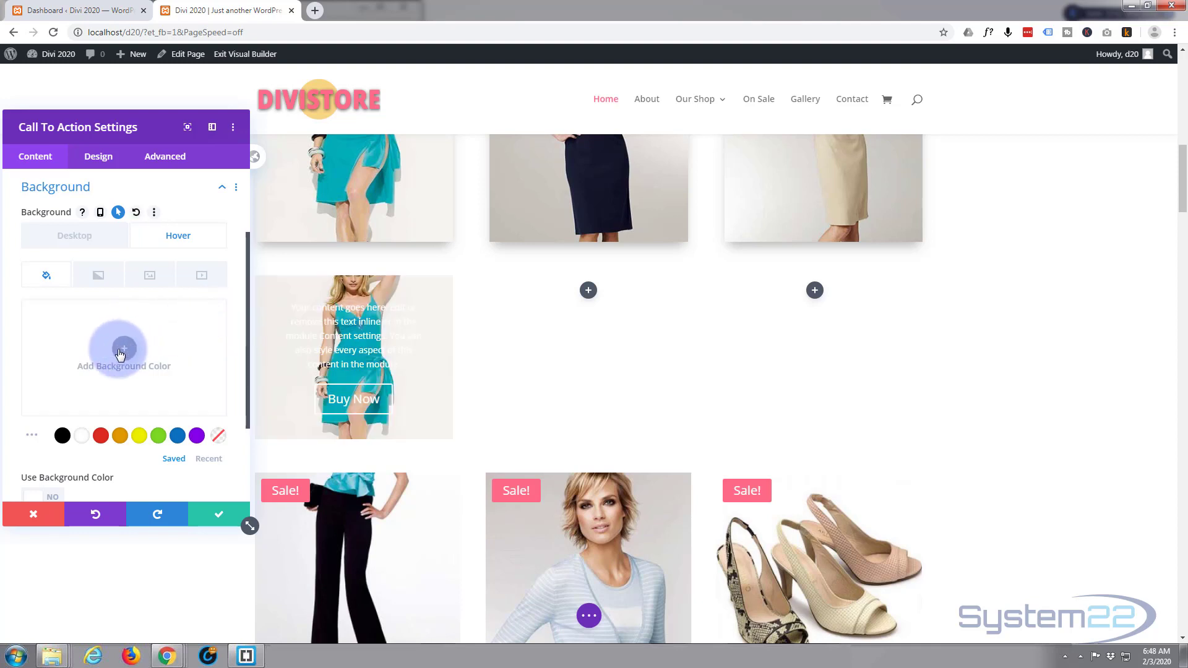
pyautogui.click(120, 340)
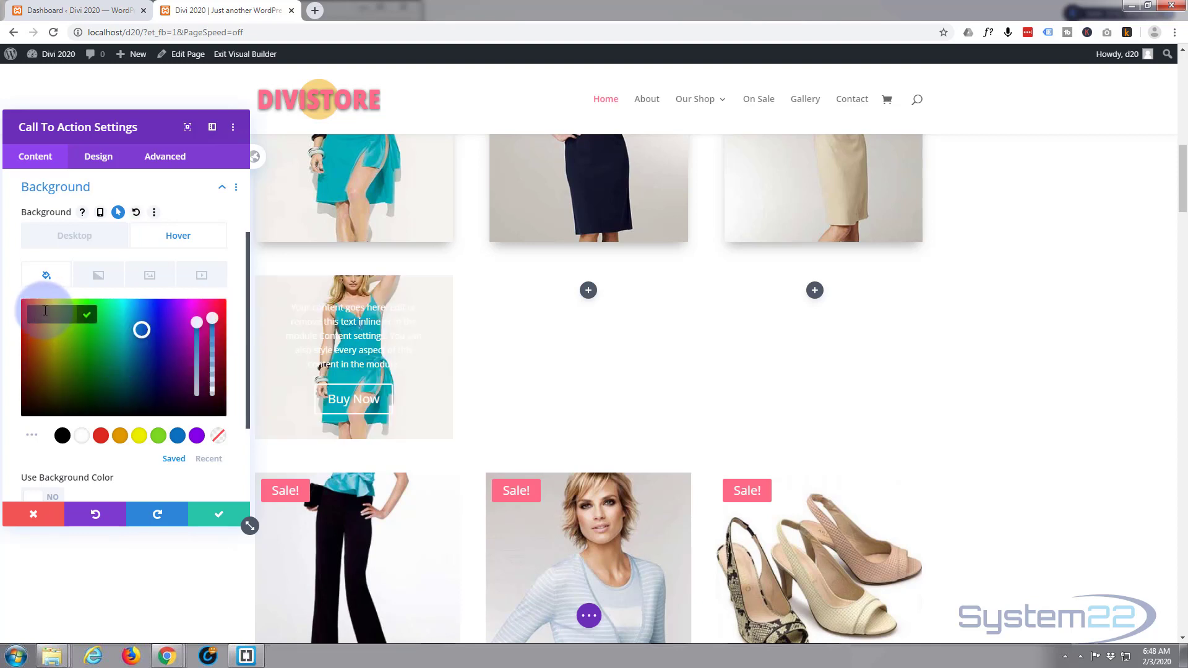
pyautogui.hotkey('ctrl', 'v')
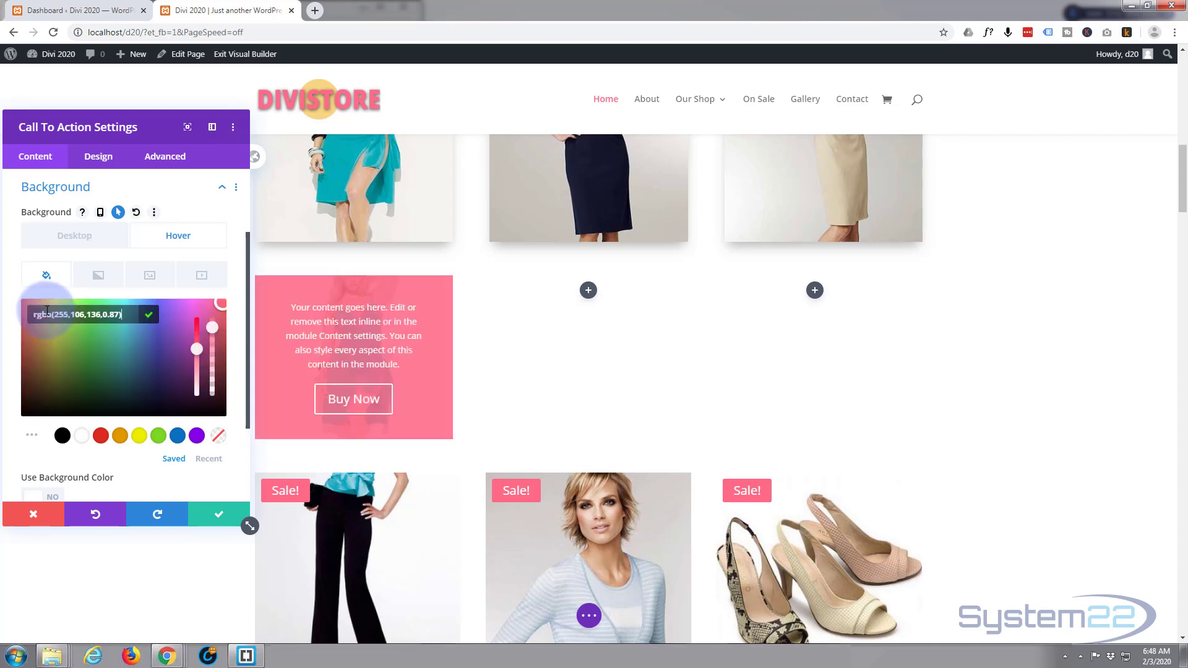
pyautogui.click(62, 242)
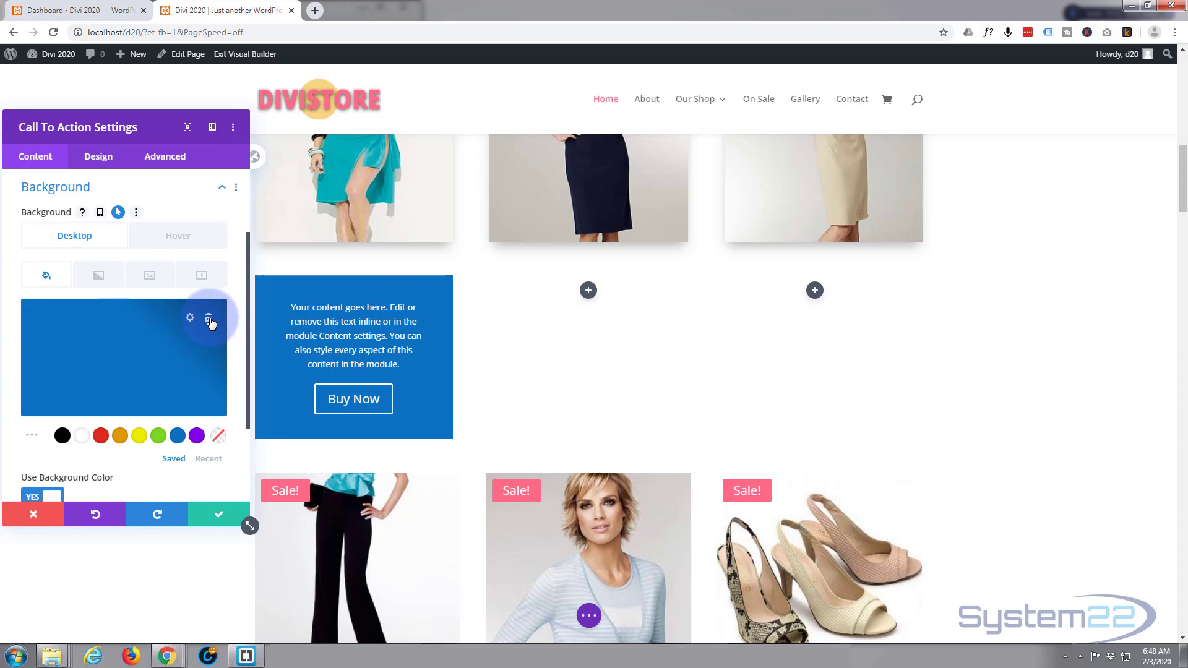
pyautogui.click(210, 319)
pyautogui.click(166, 367)
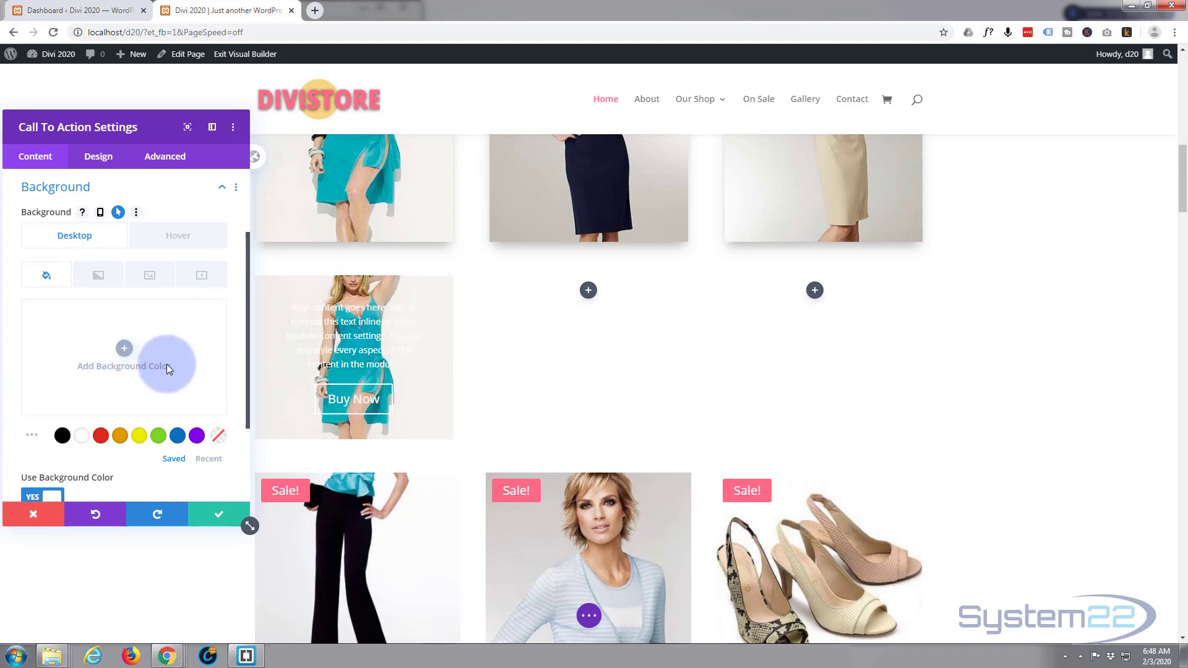
pyautogui.click(210, 328)
pyautogui.moveTo(210, 329); pyautogui.dragTo(216, 413)
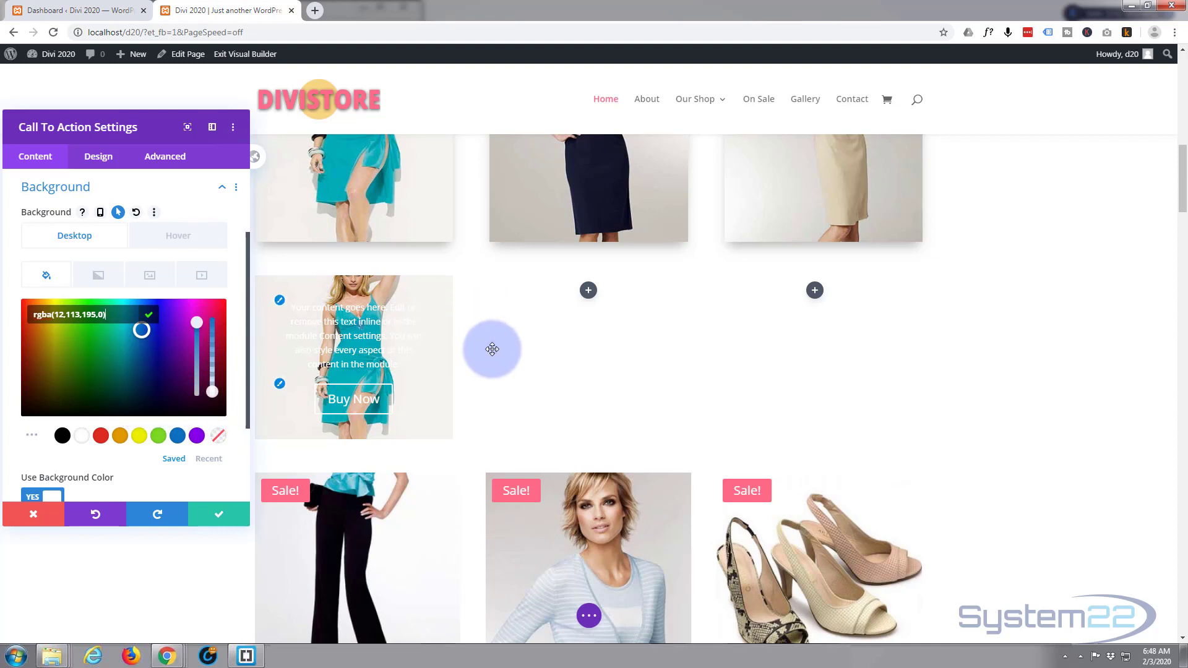
pyautogui.scroll(1, 492, 349)
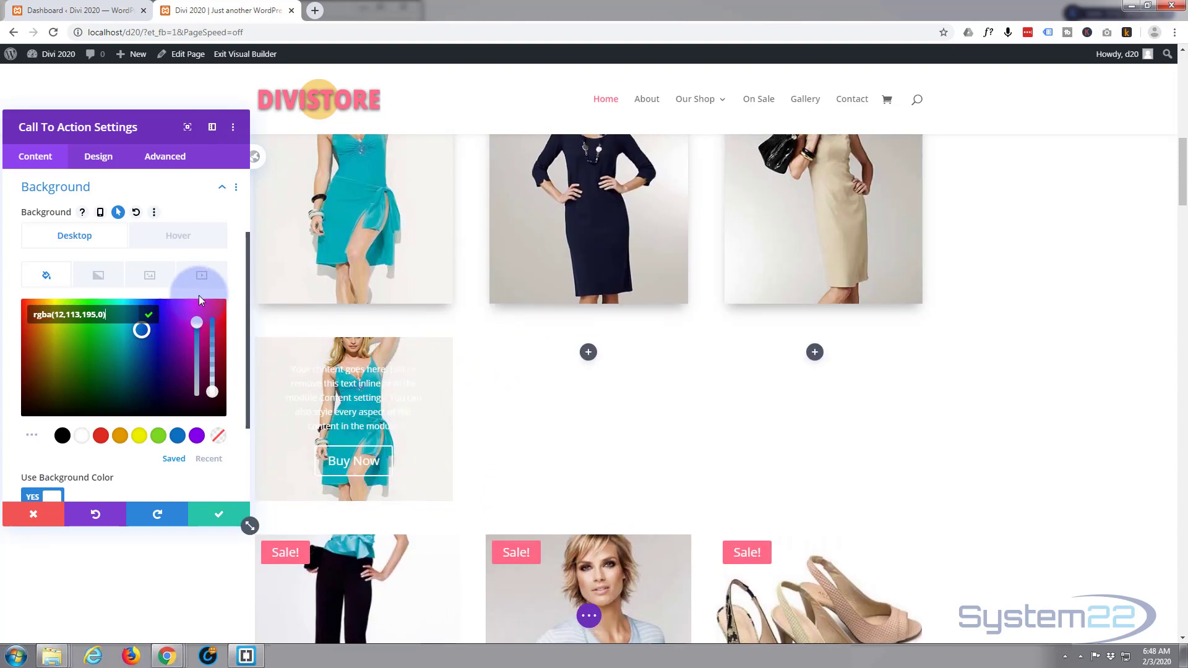
# Set the new Call To Action's minimum height to 375px and save its settings.
pyautogui.click(104, 160)
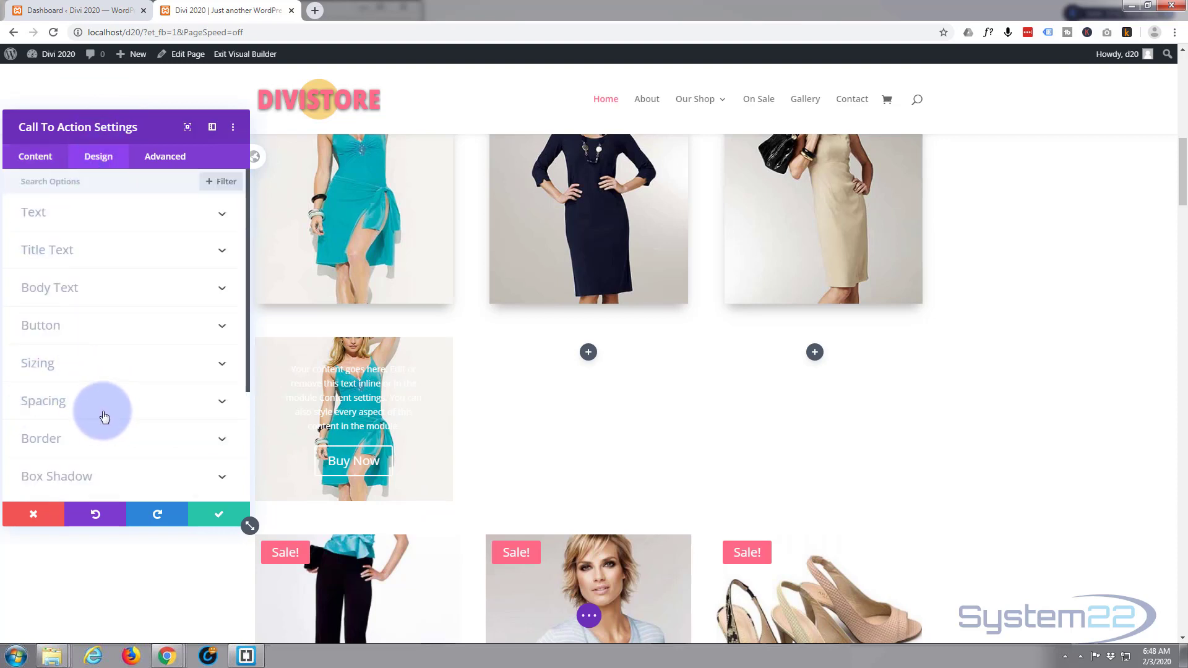
pyautogui.scroll(-2, 102, 412)
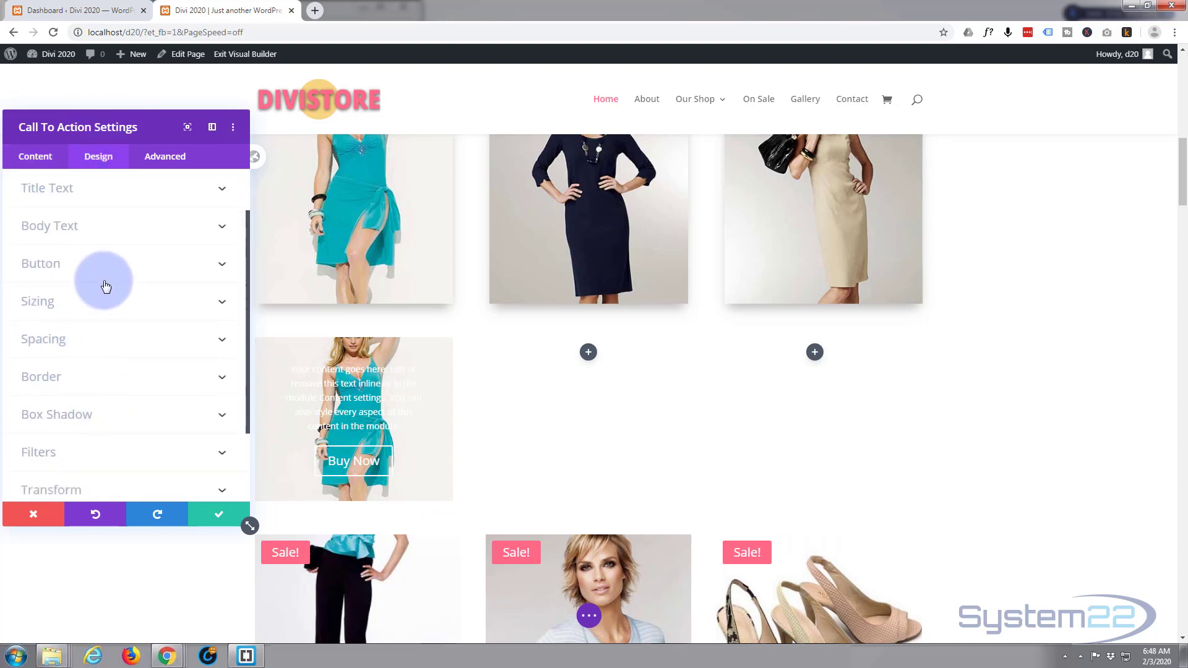
pyautogui.click(101, 302)
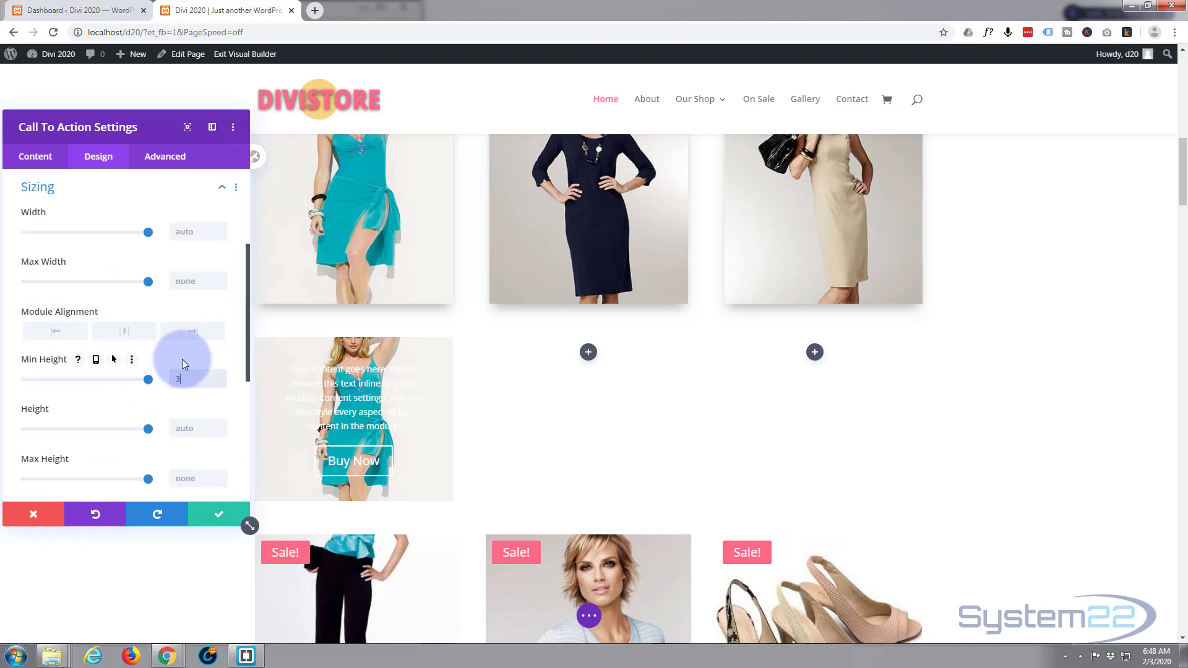
pyautogui.write('375px')
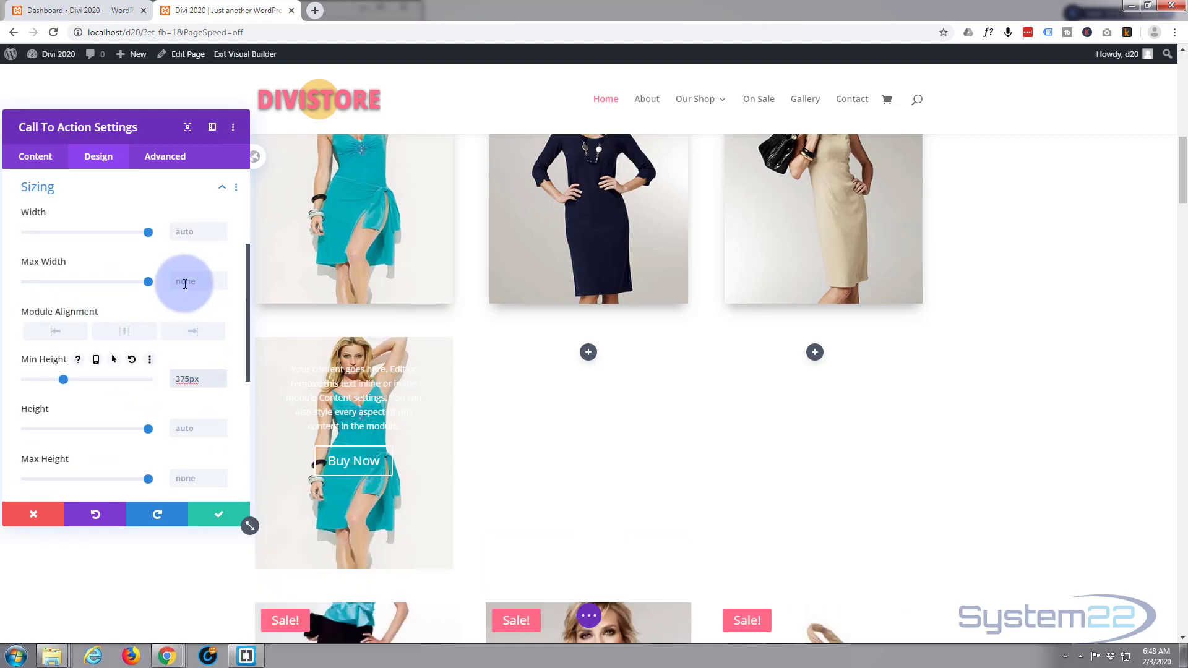
pyautogui.click(220, 520)
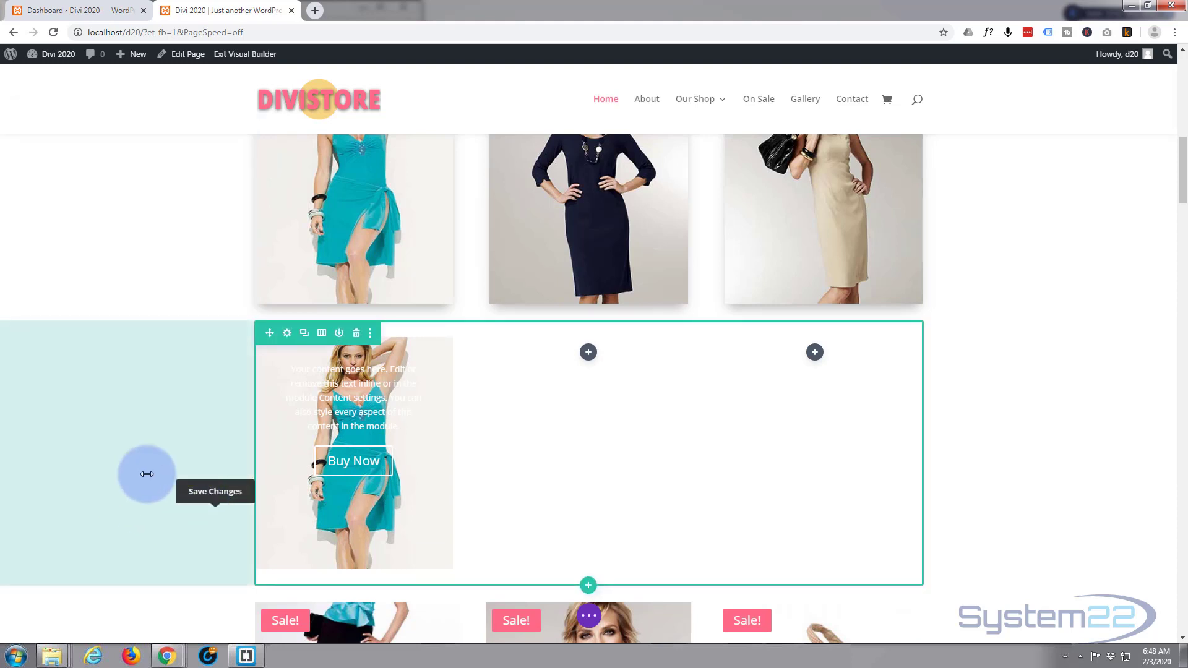
# Add "BLUE DRESS $24.99" as its own paragraph above the placeholder body text of the new Call To Action.
pyautogui.moveTo(313, 425)
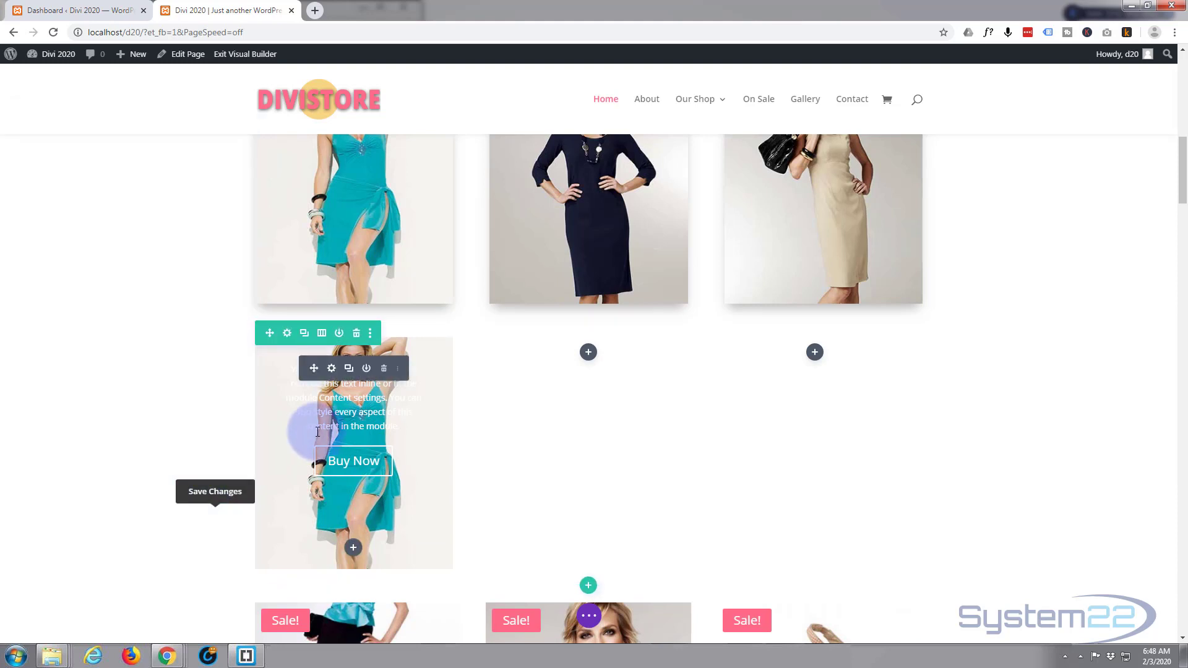
pyautogui.click(333, 369)
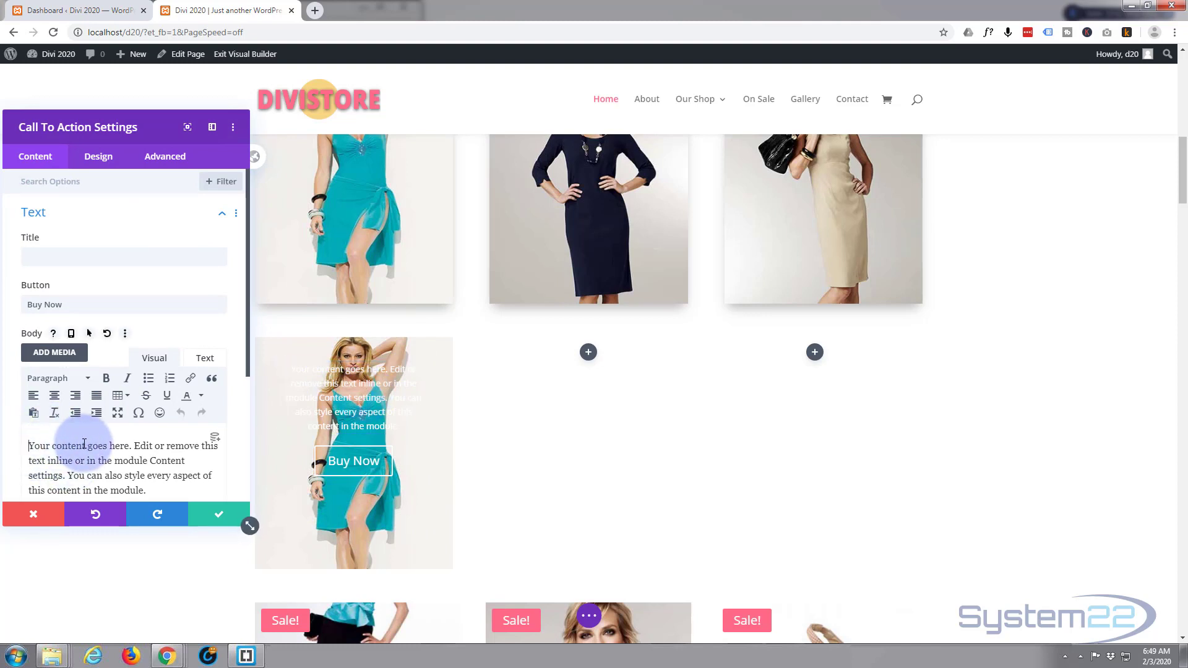
pyautogui.write('BLUE ')
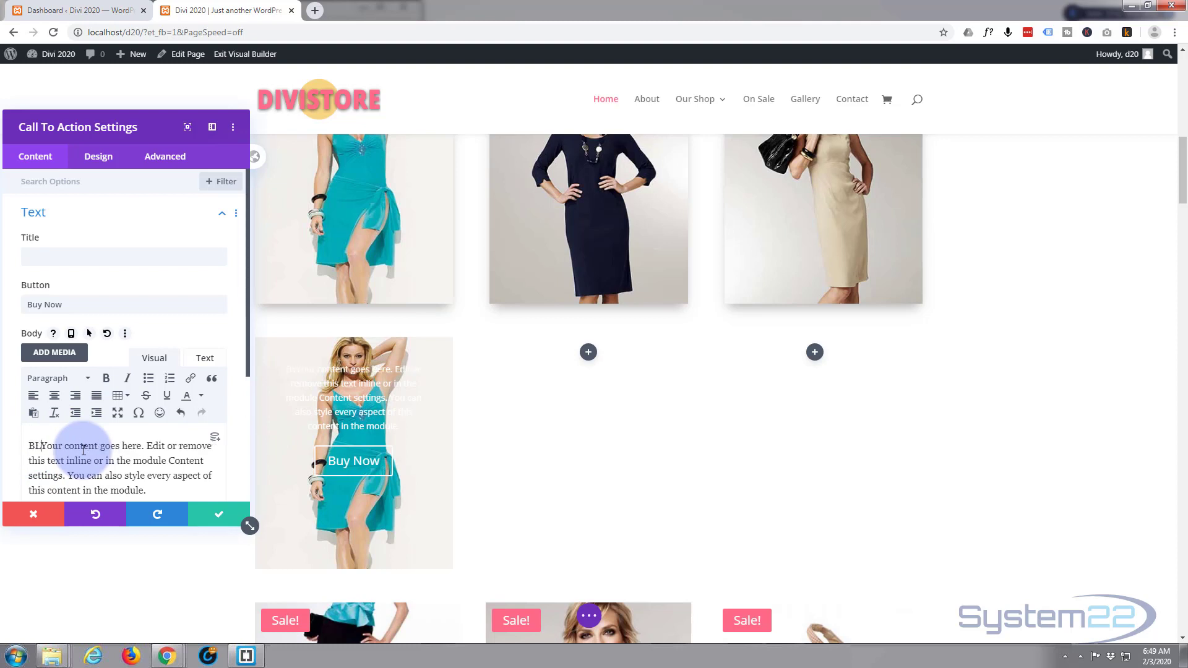
pyautogui.write('DRESS ')
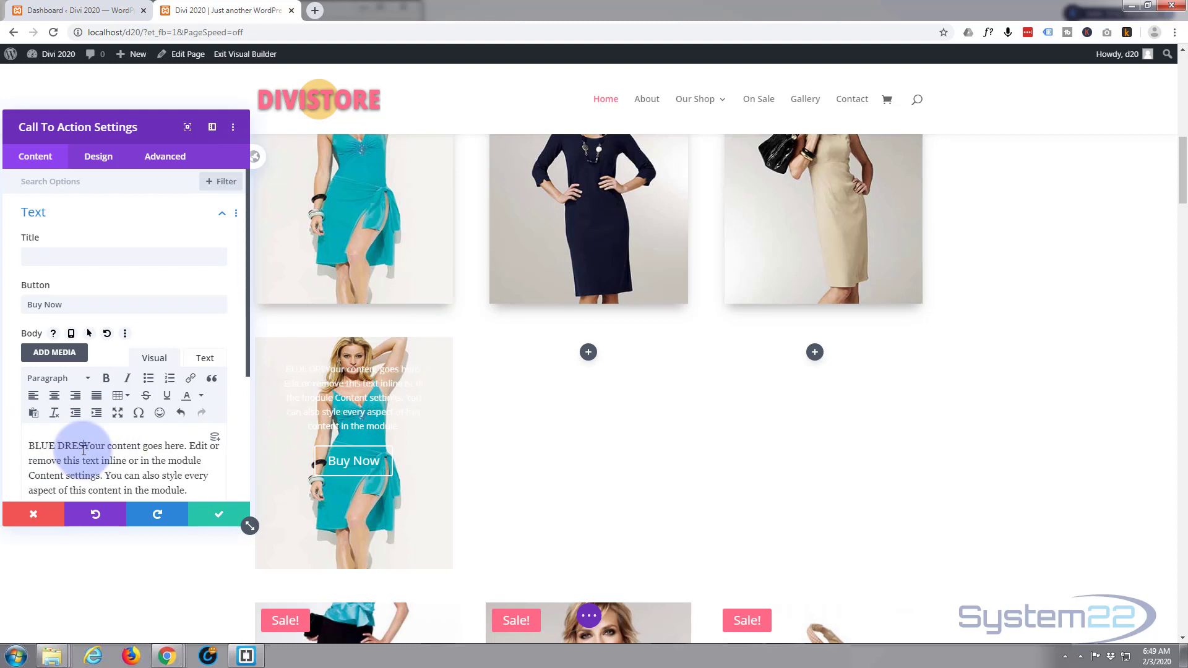
pyautogui.write('$')
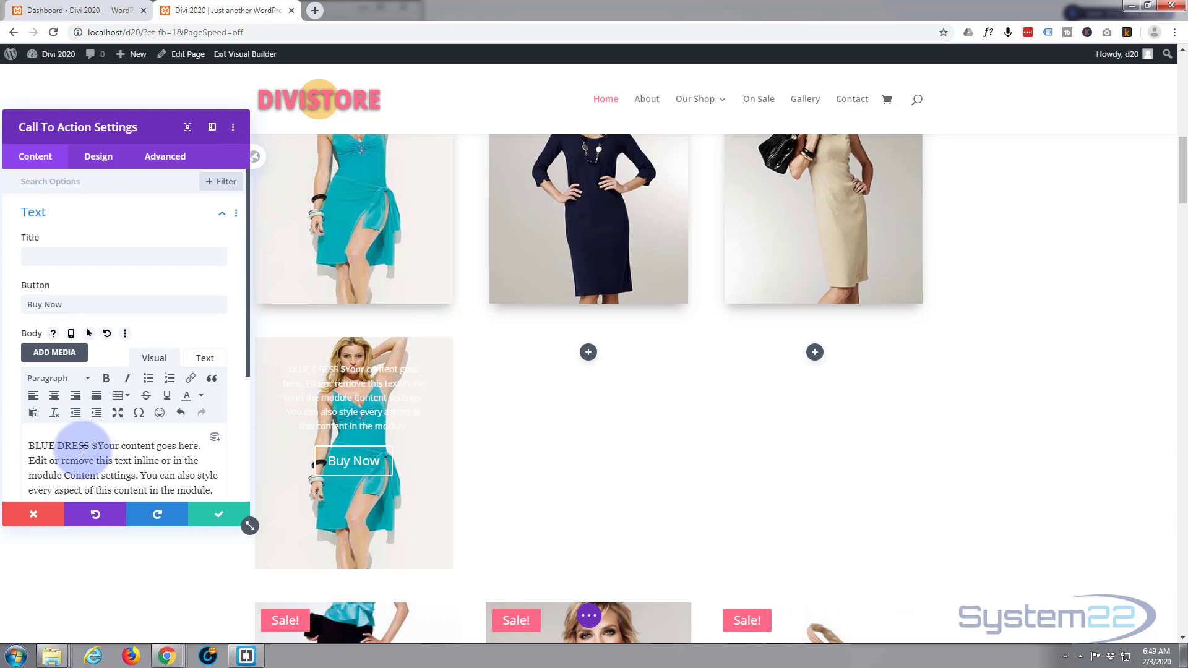
pyautogui.write('24')
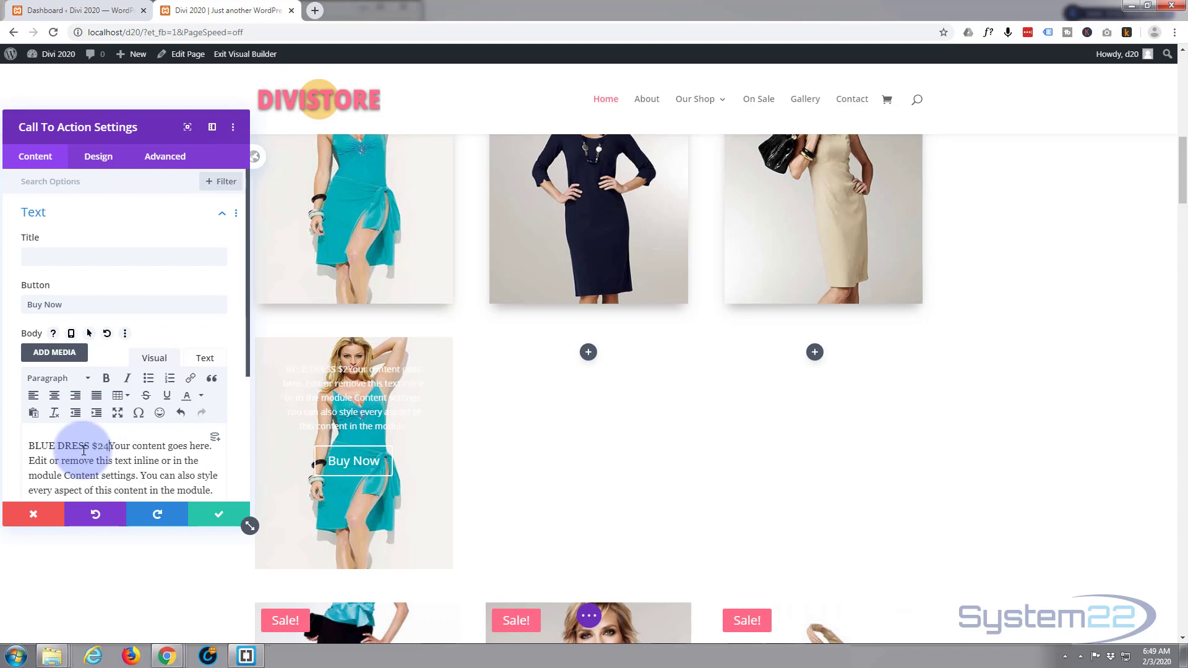
pyautogui.write('.99')
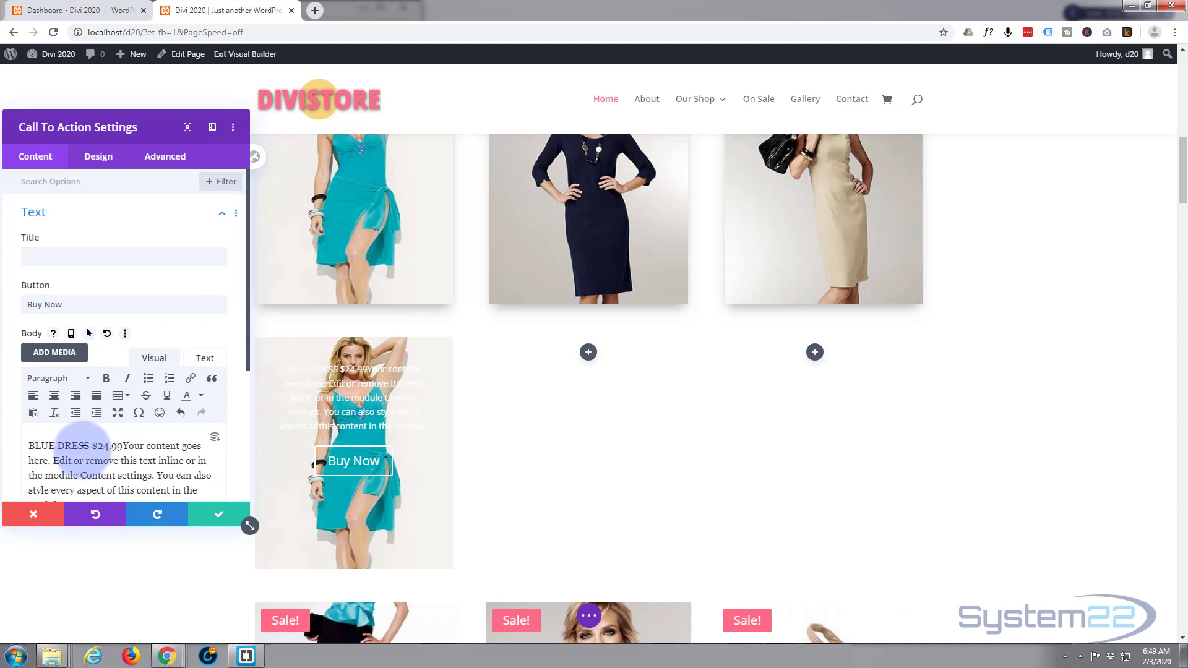
pyautogui.press('Return')
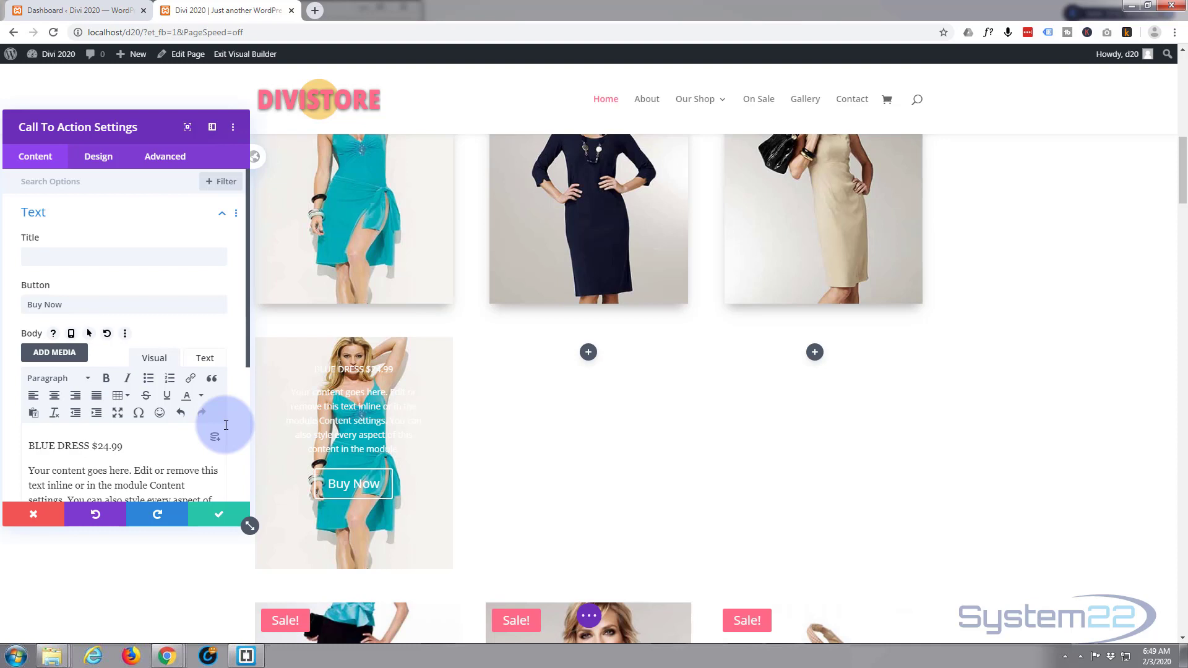
# Enable hover styling for the Call To Action's body text colour and set the hover colour to fully opaque white, #ffffff.
pyautogui.click(99, 157)
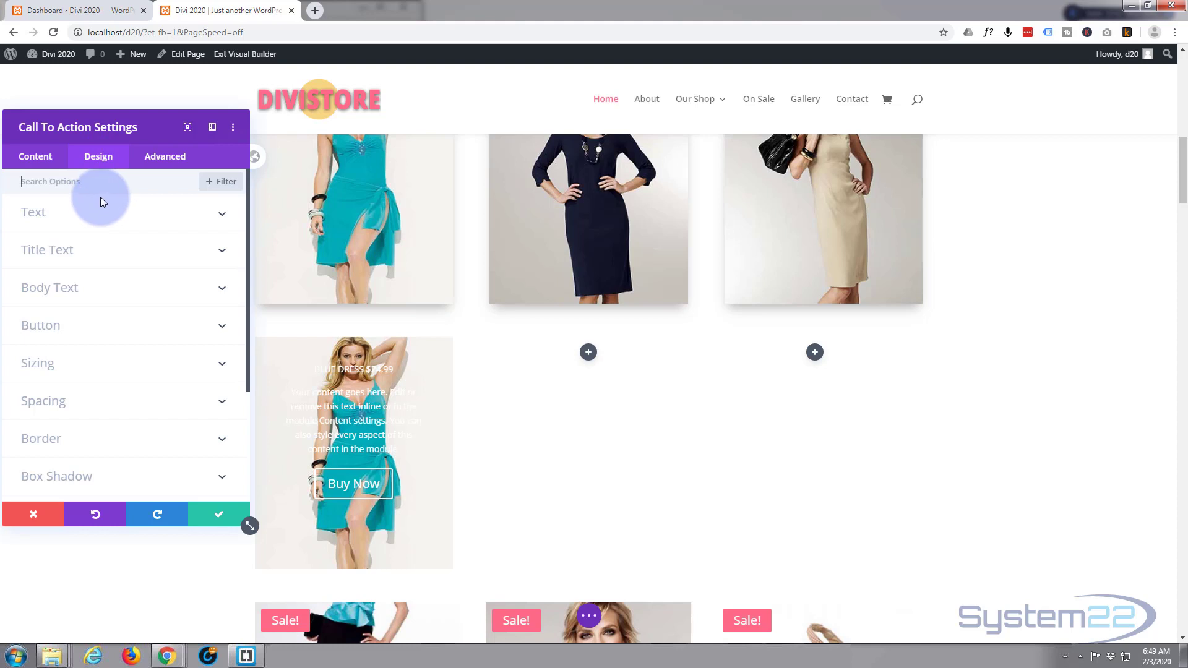
pyautogui.click(111, 292)
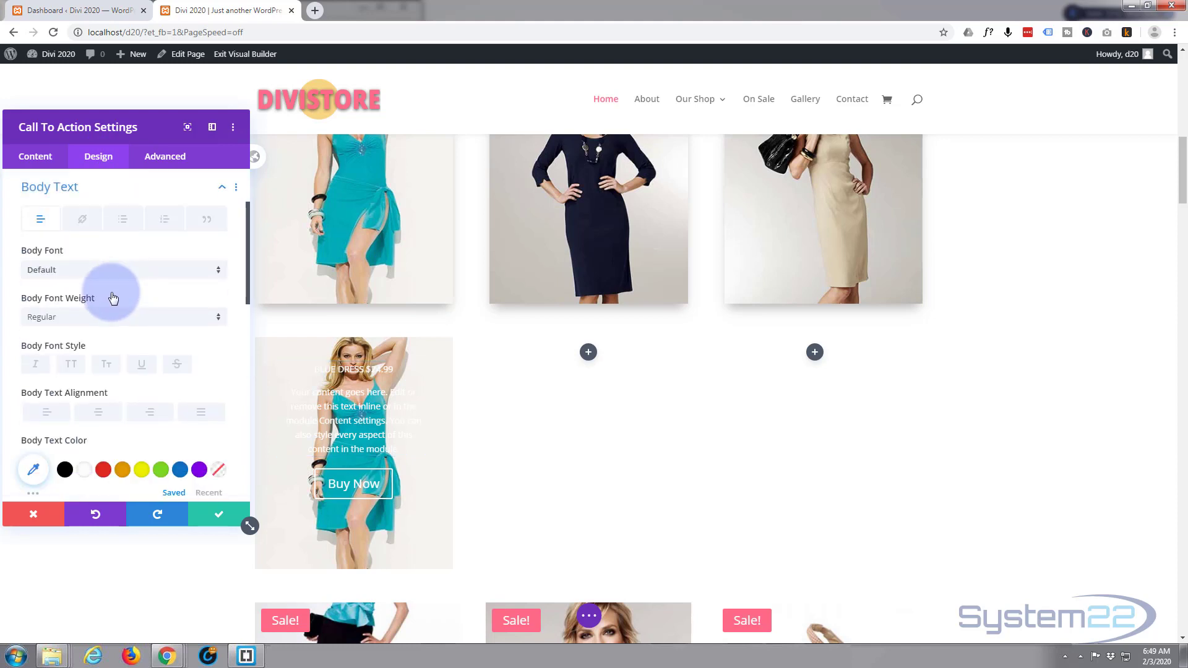
pyautogui.scroll(-2, 109, 289)
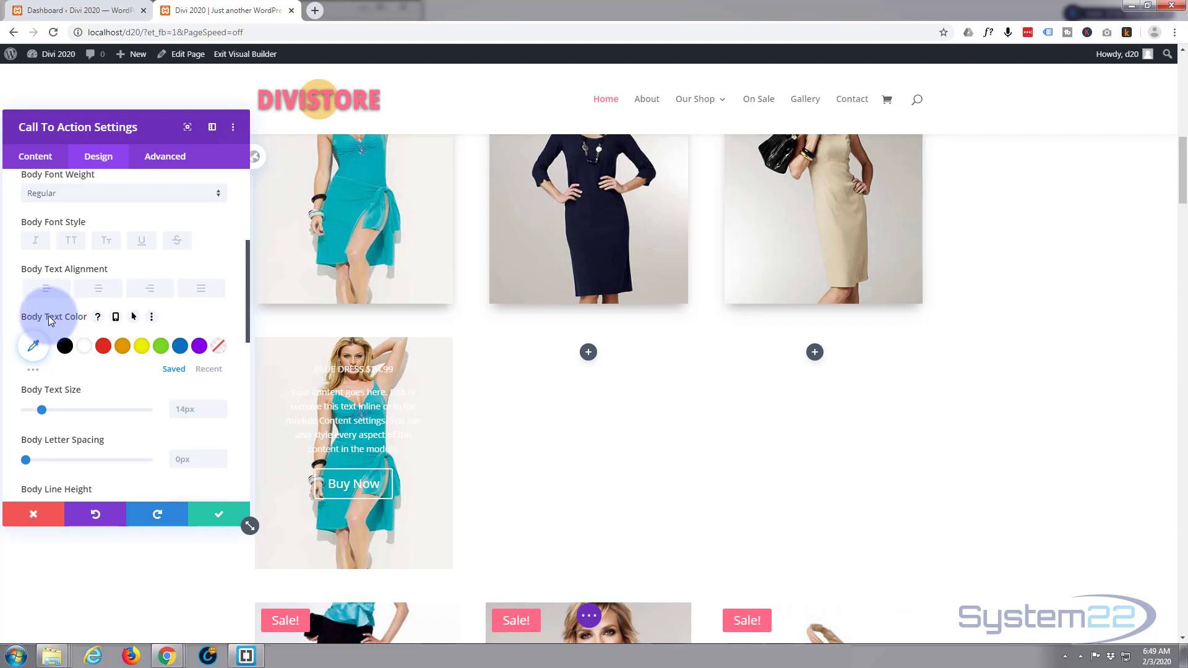
pyautogui.click(133, 316)
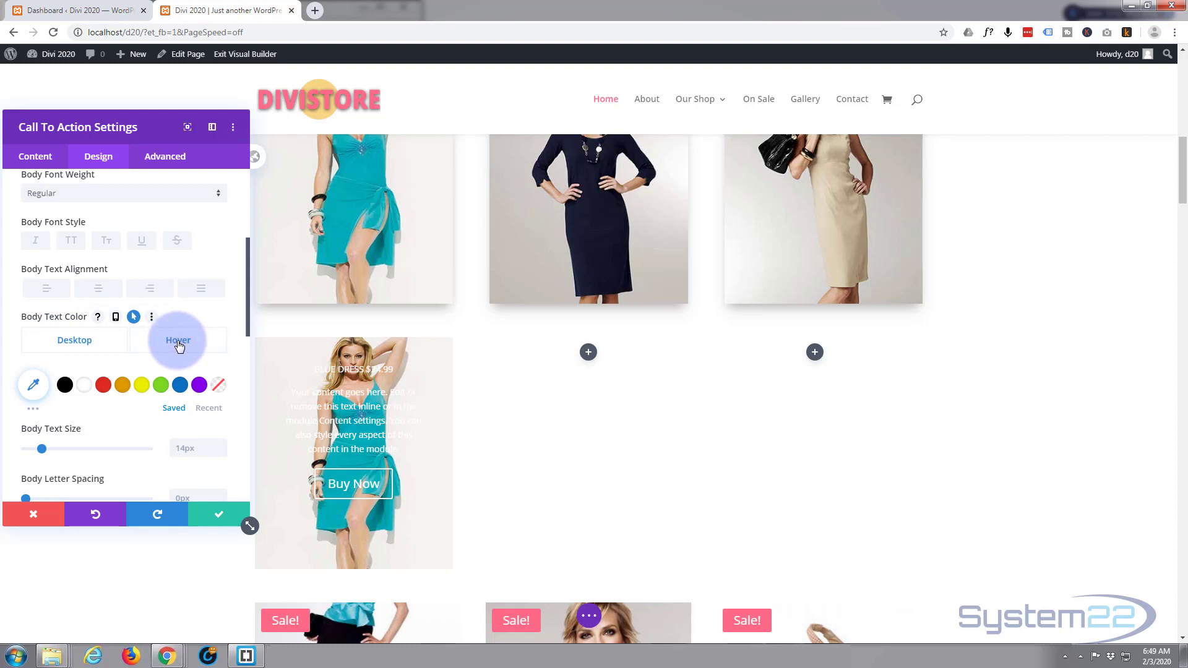
pyautogui.click(179, 344)
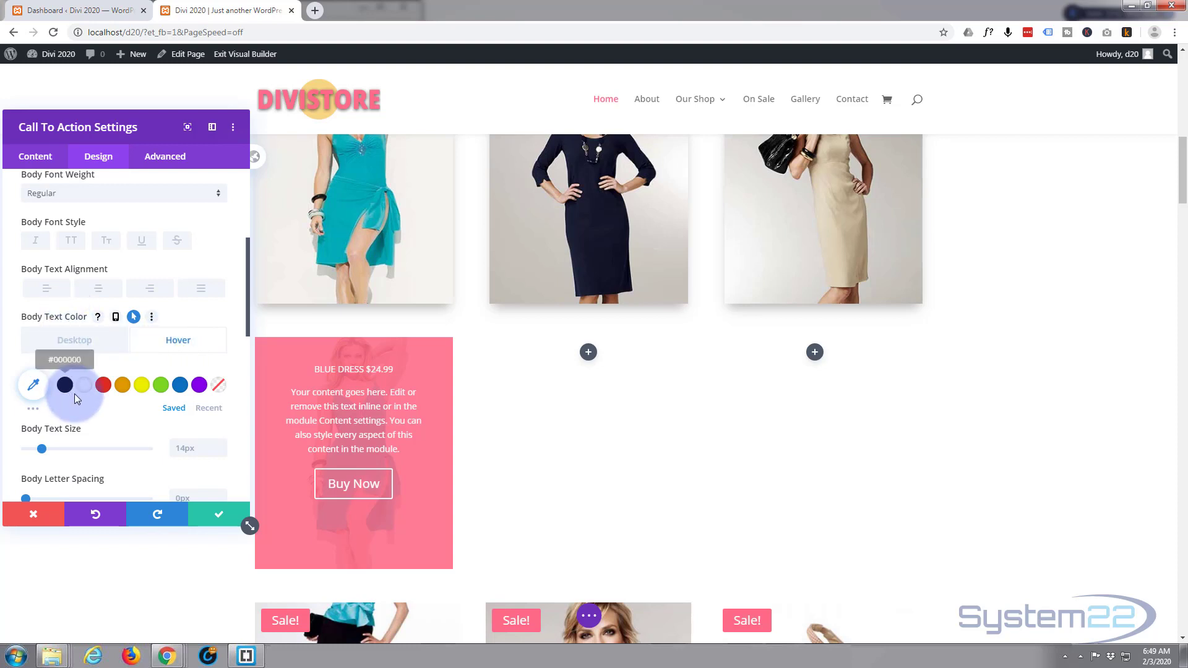
pyautogui.click(33, 385)
pyautogui.moveTo(211, 392)
pyautogui.mouseDown()
pyautogui.moveTo(212, 465)
pyautogui.moveTo(212, 392)
pyautogui.mouseUp()
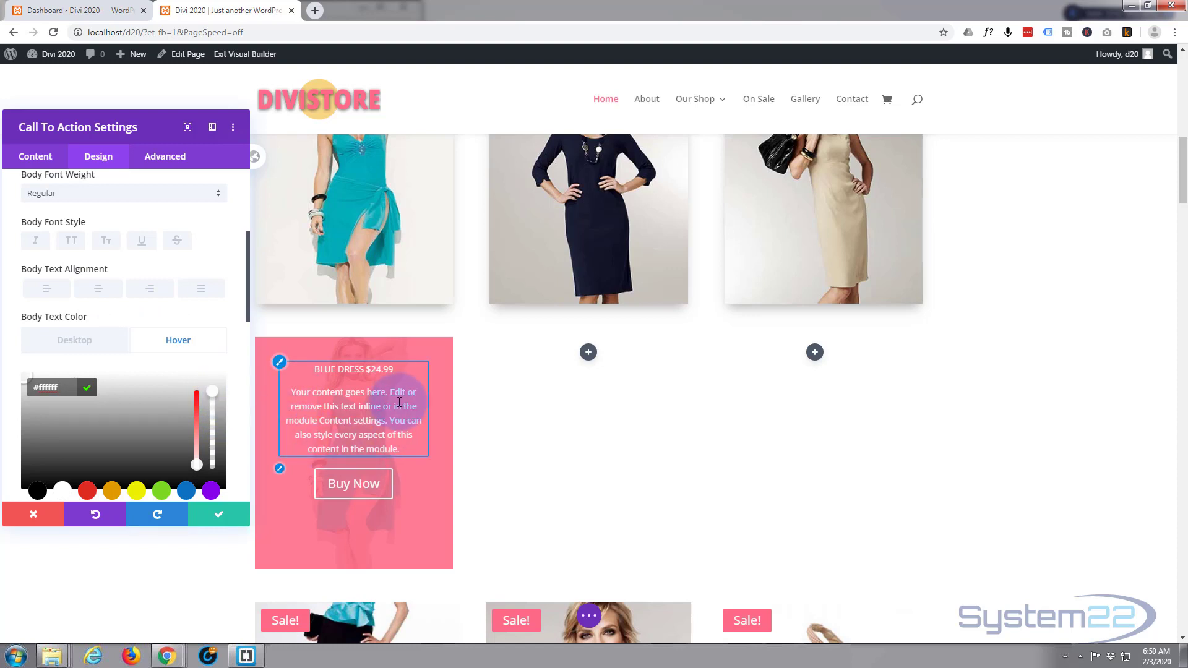
# Make the desktop body text colour fully transparent with rgba(255,255,255,0) and save the Call To Action's settings.
pyautogui.click(80, 345)
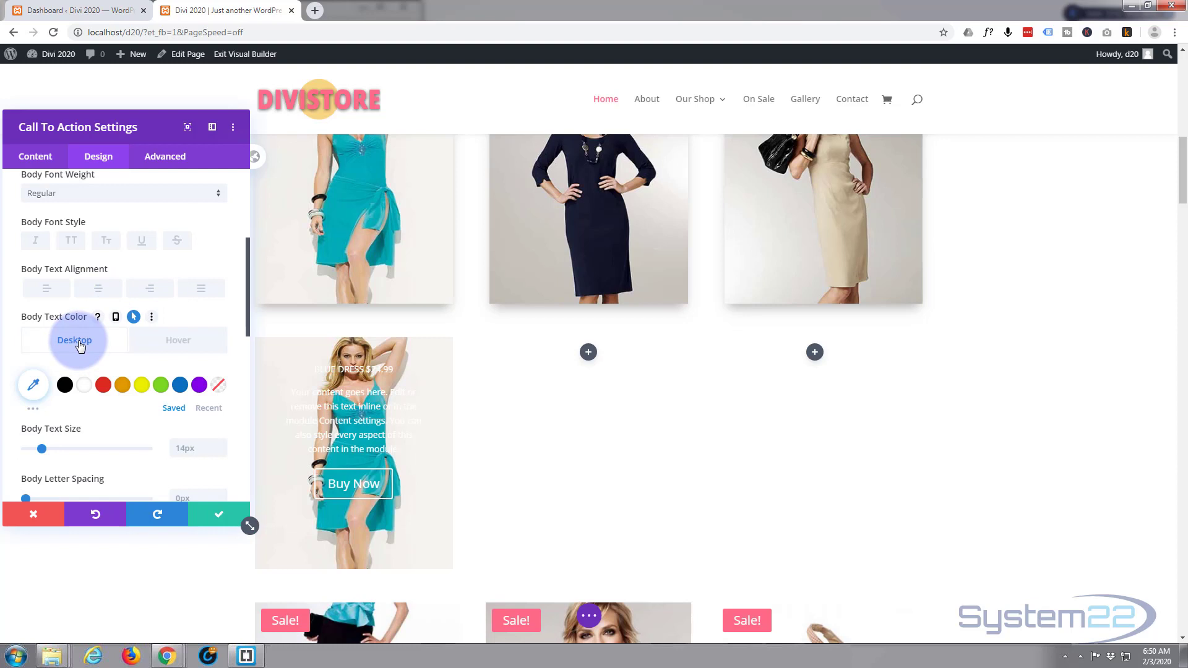
pyautogui.click(33, 385)
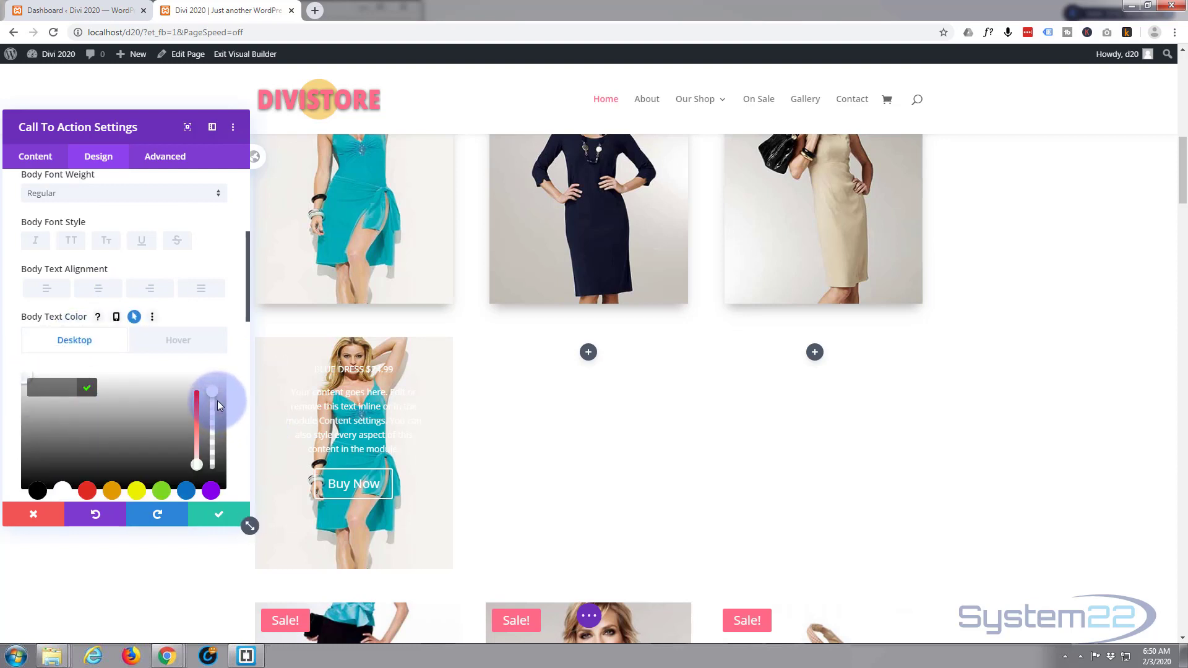
pyautogui.moveTo(212, 392); pyautogui.dragTo(216, 487)
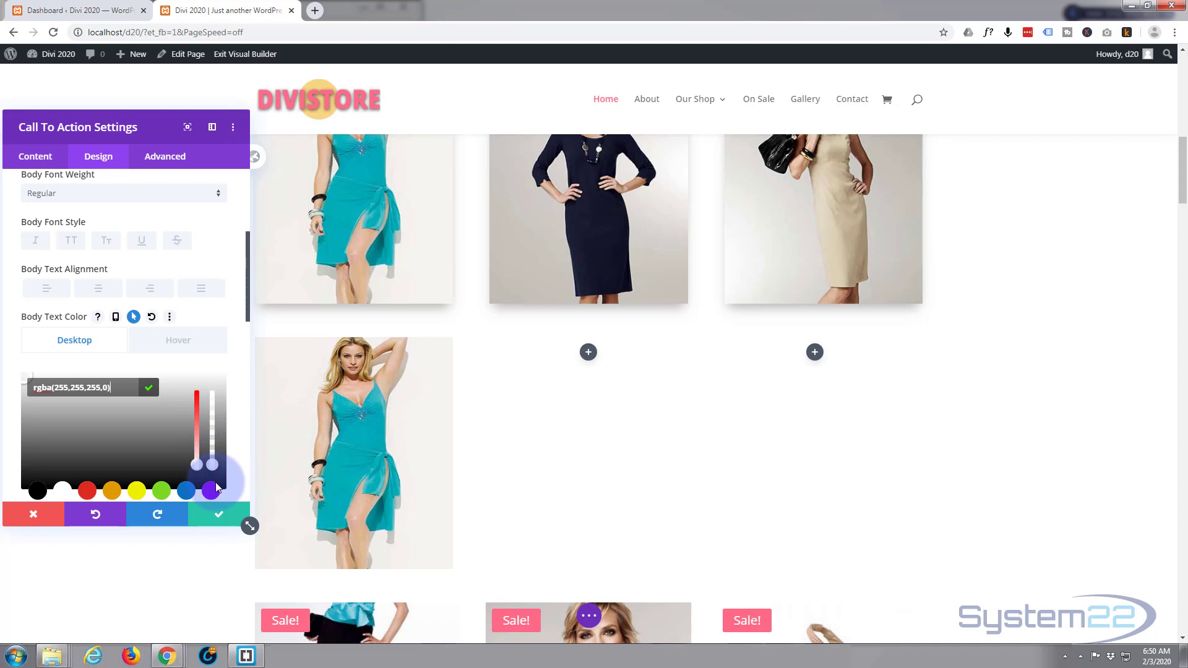
pyautogui.click(179, 342)
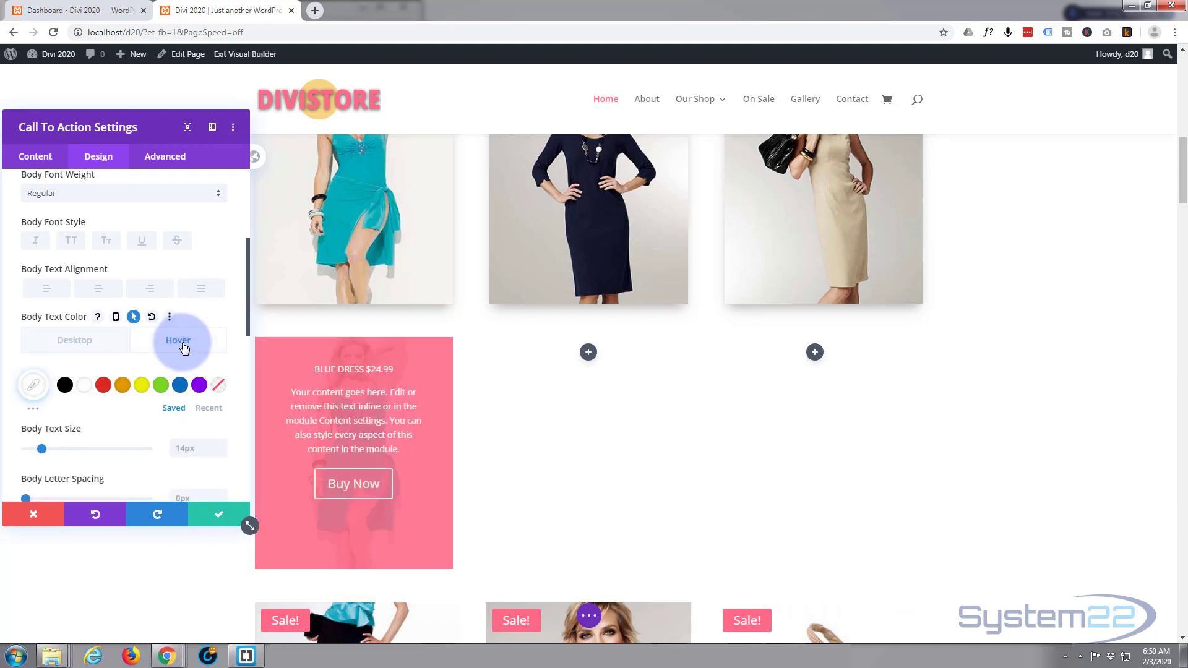
pyautogui.click(99, 344)
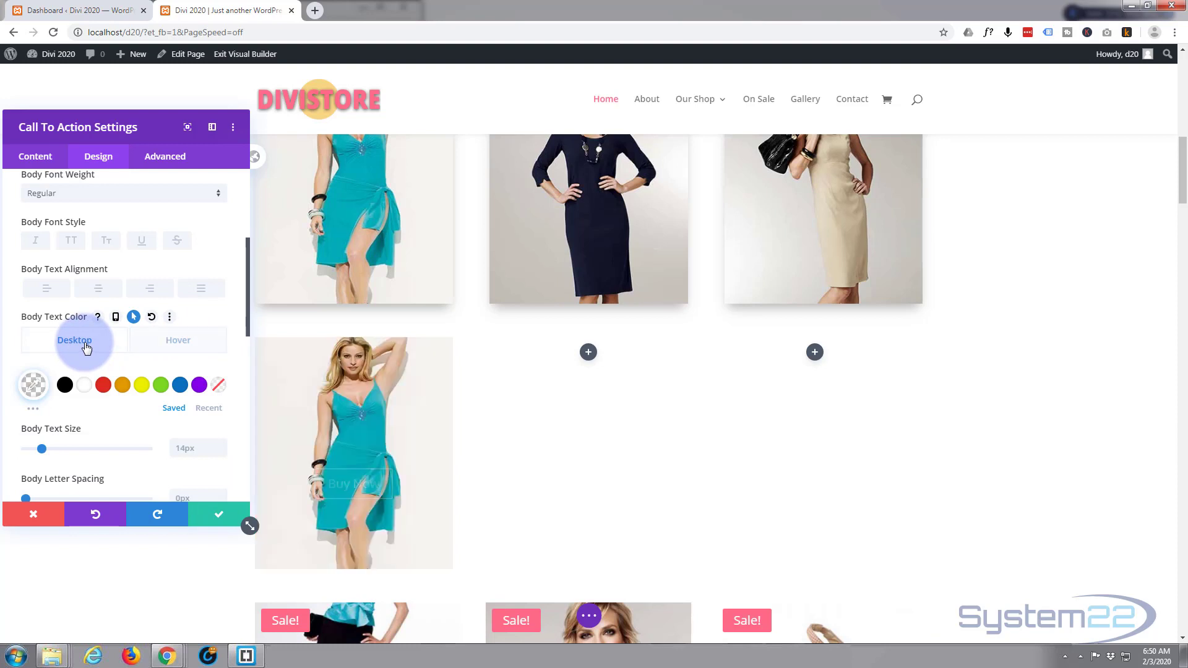
pyautogui.click(218, 517)
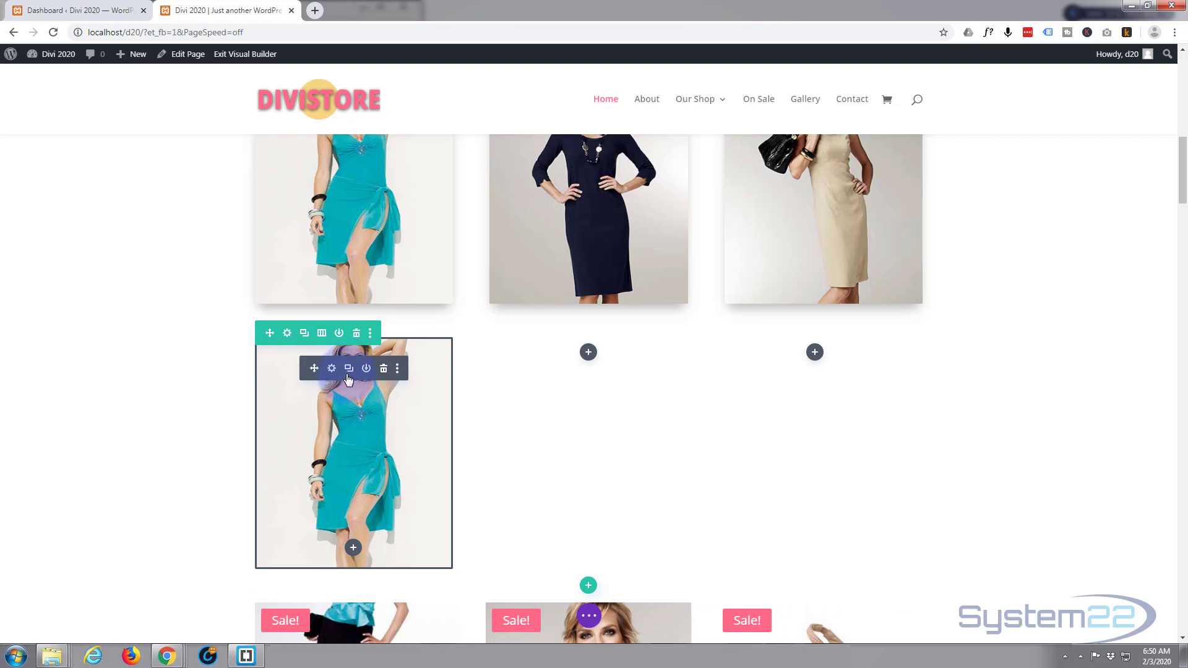
pyautogui.moveTo(314, 368); pyautogui.dragTo(383, 446)
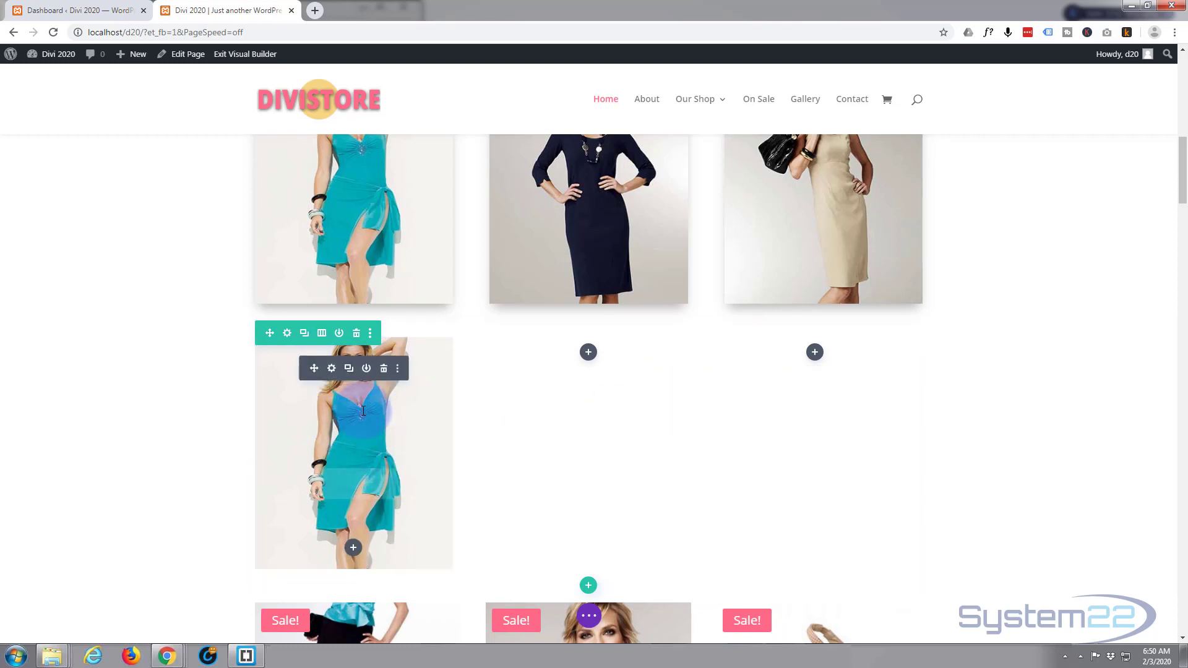
# Save the page and exit the visual builder to check the new card's hover effect on the live page.
pyautogui.click(590, 618)
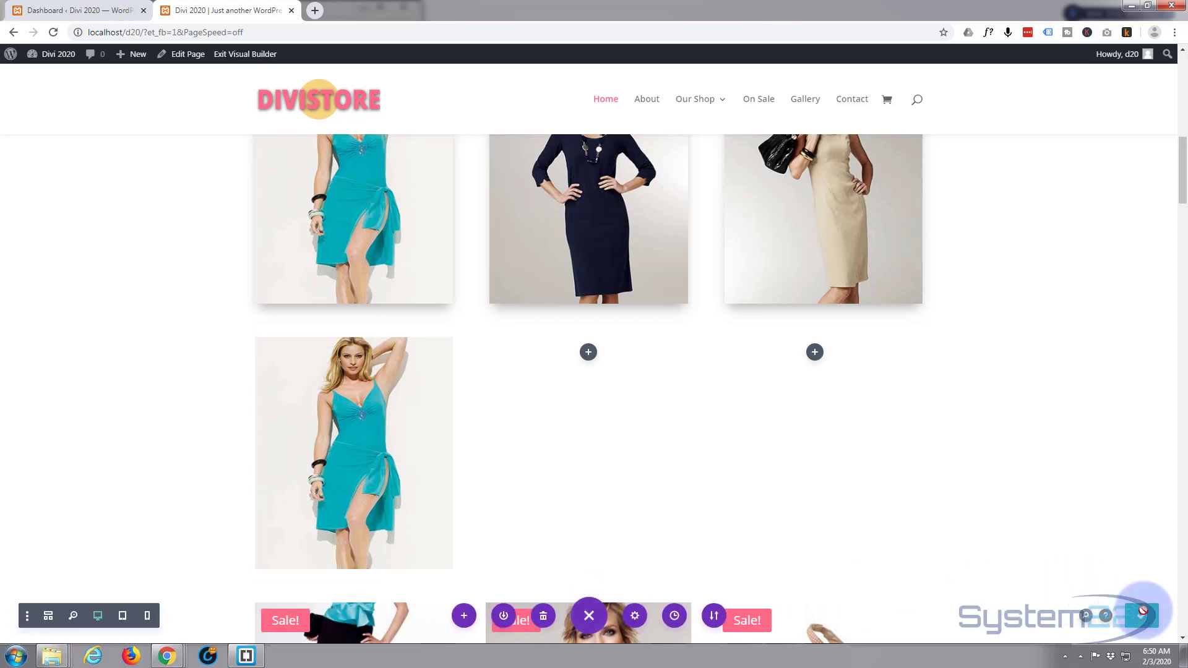
pyautogui.click(243, 58)
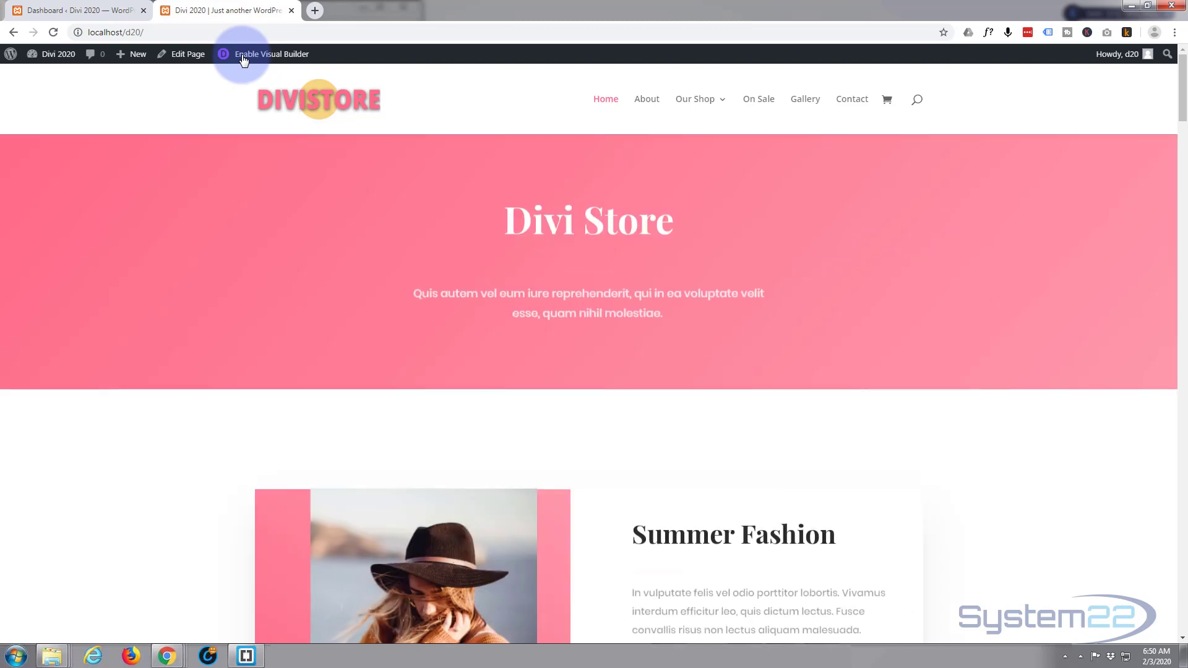
pyautogui.scroll(-15, 210, 197)
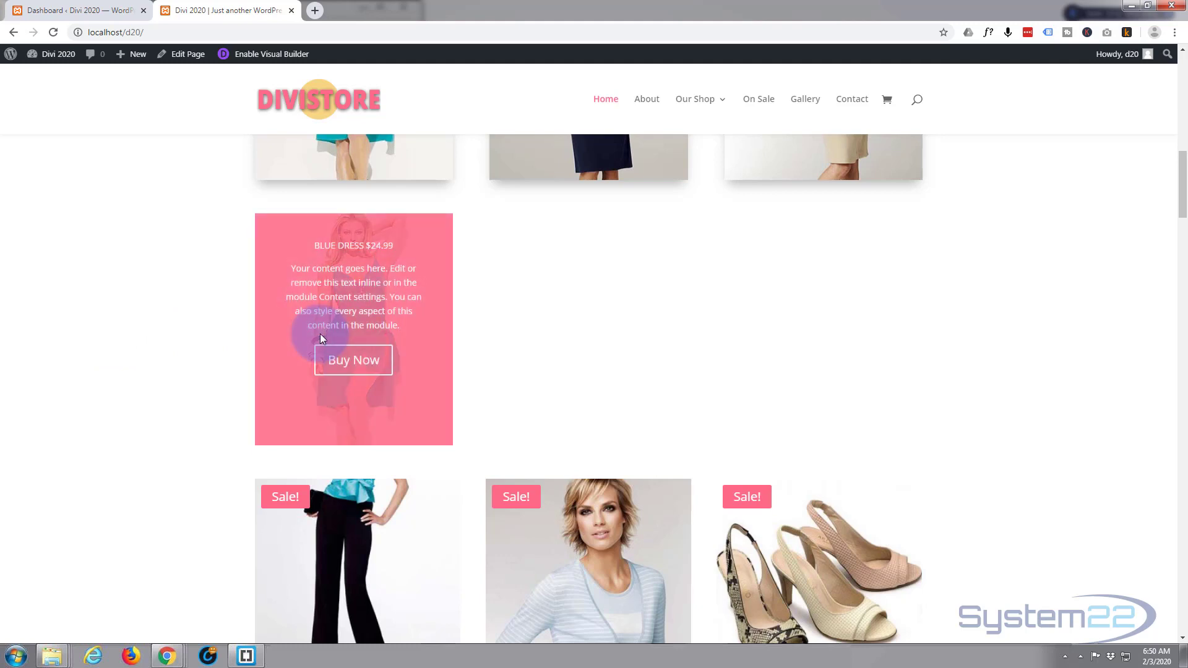
pyautogui.moveTo(320, 339)
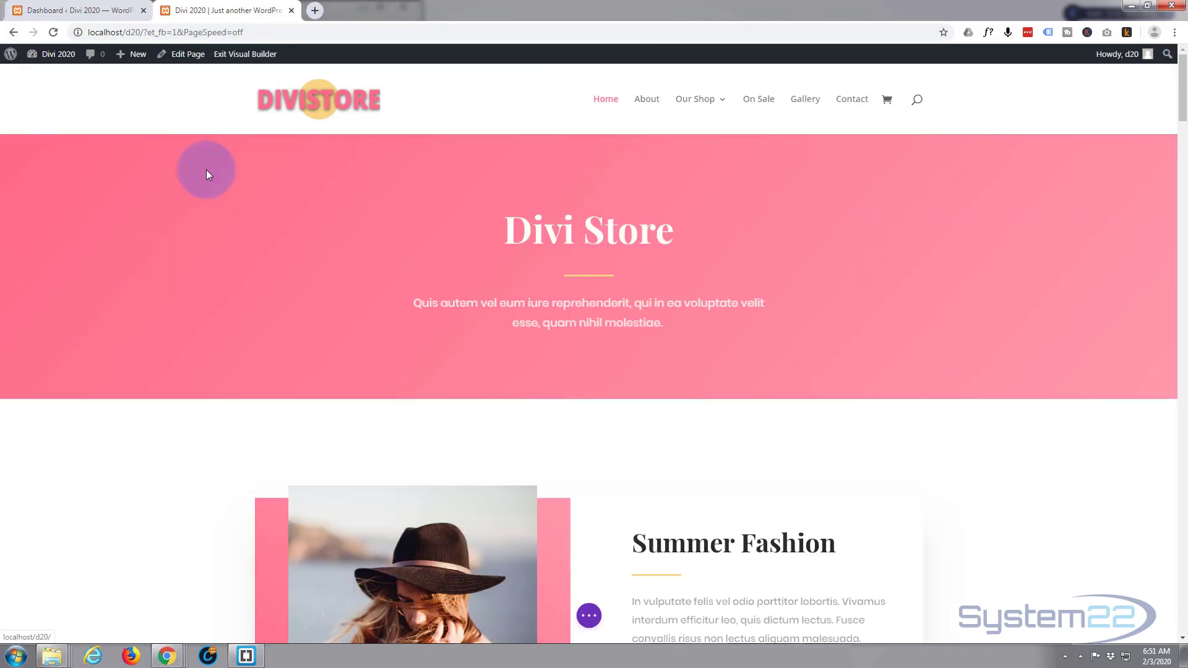
# Set the red dress photo dress3-1.jpg as the background image of the new row's second column and save the column settings.
pyautogui.scroll(-14, 197, 191)
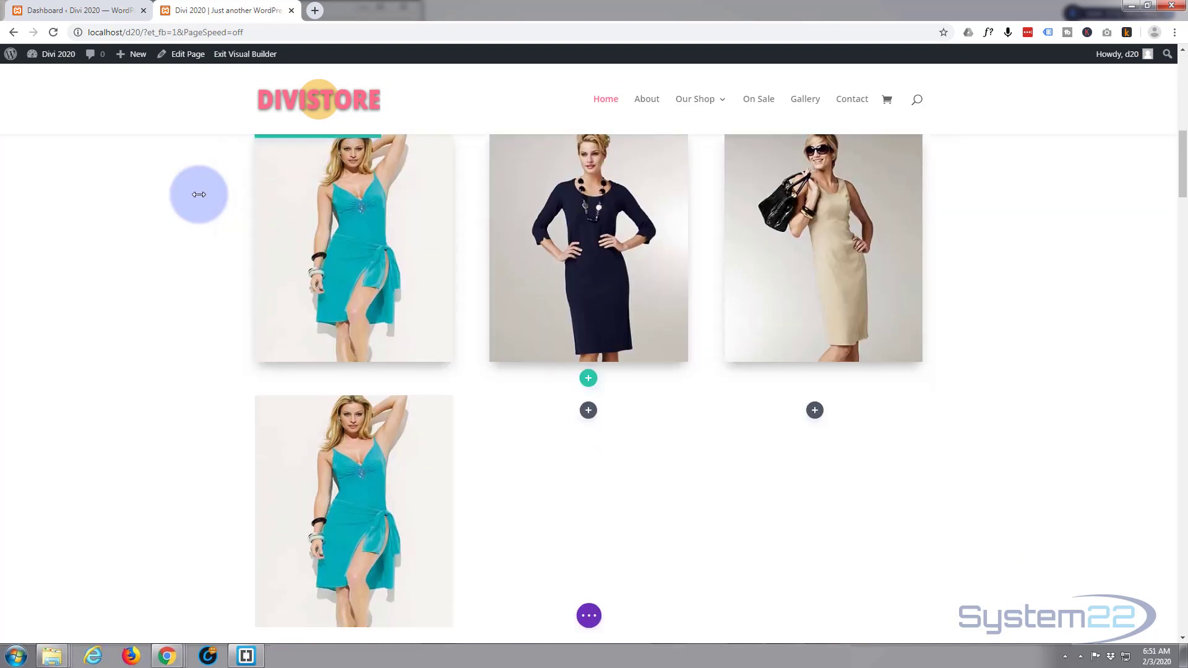
pyautogui.scroll(1, 199, 195)
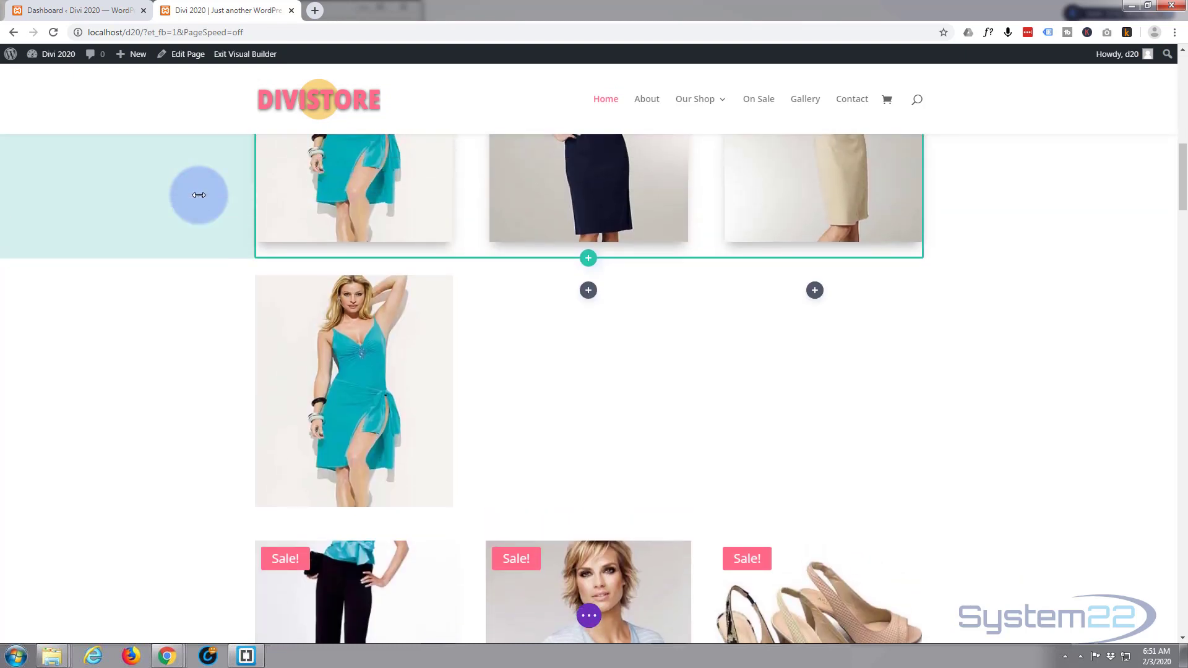
pyautogui.moveTo(396, 312)
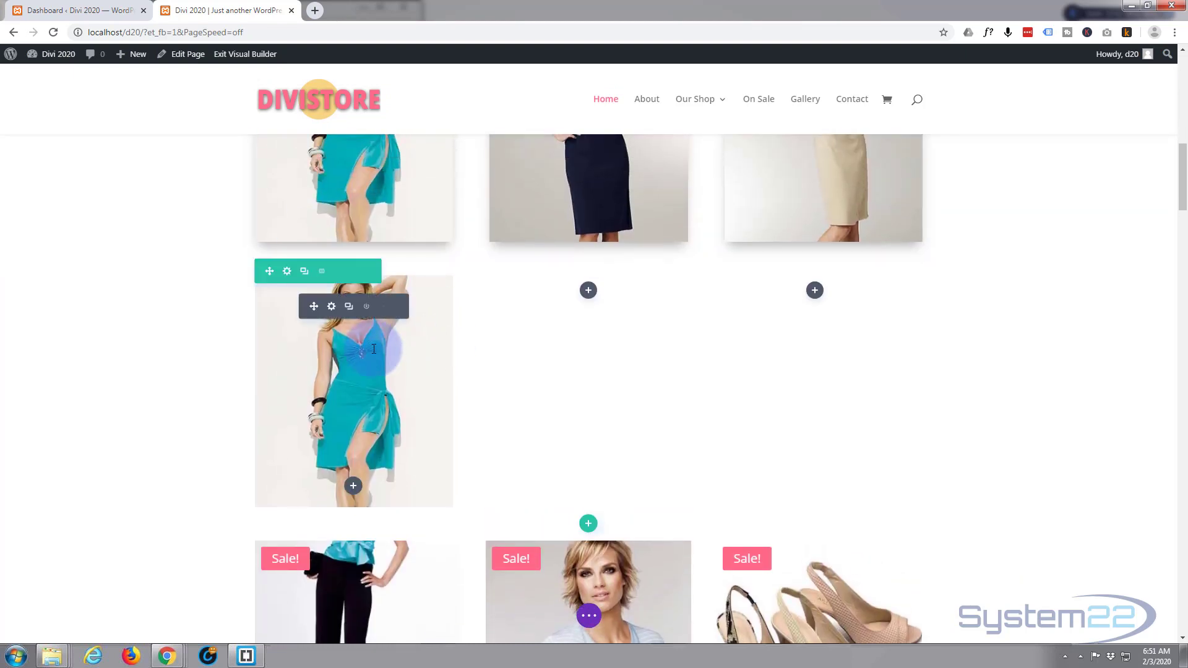
pyautogui.click(288, 273)
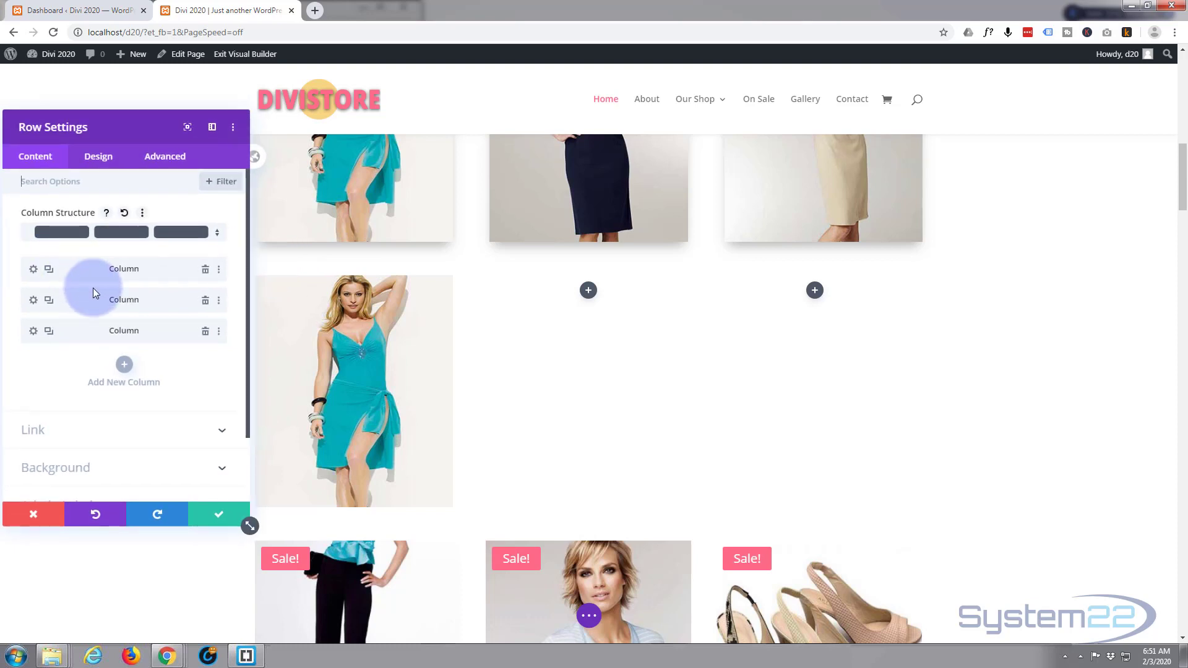
pyautogui.click(34, 302)
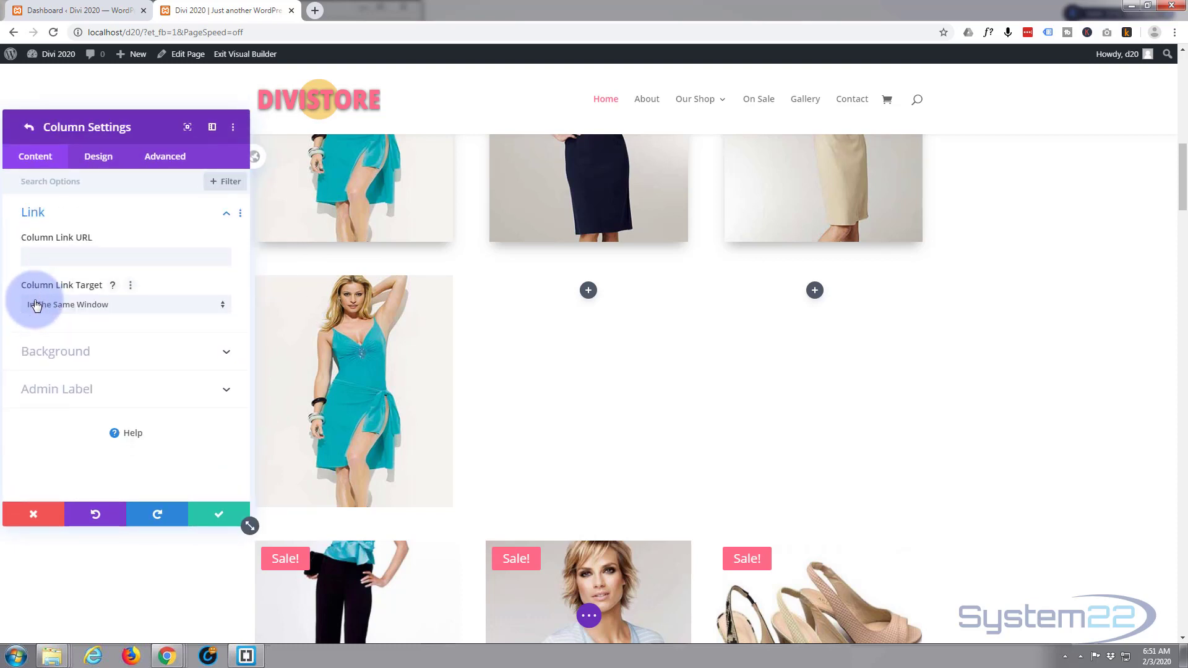
pyautogui.click(125, 362)
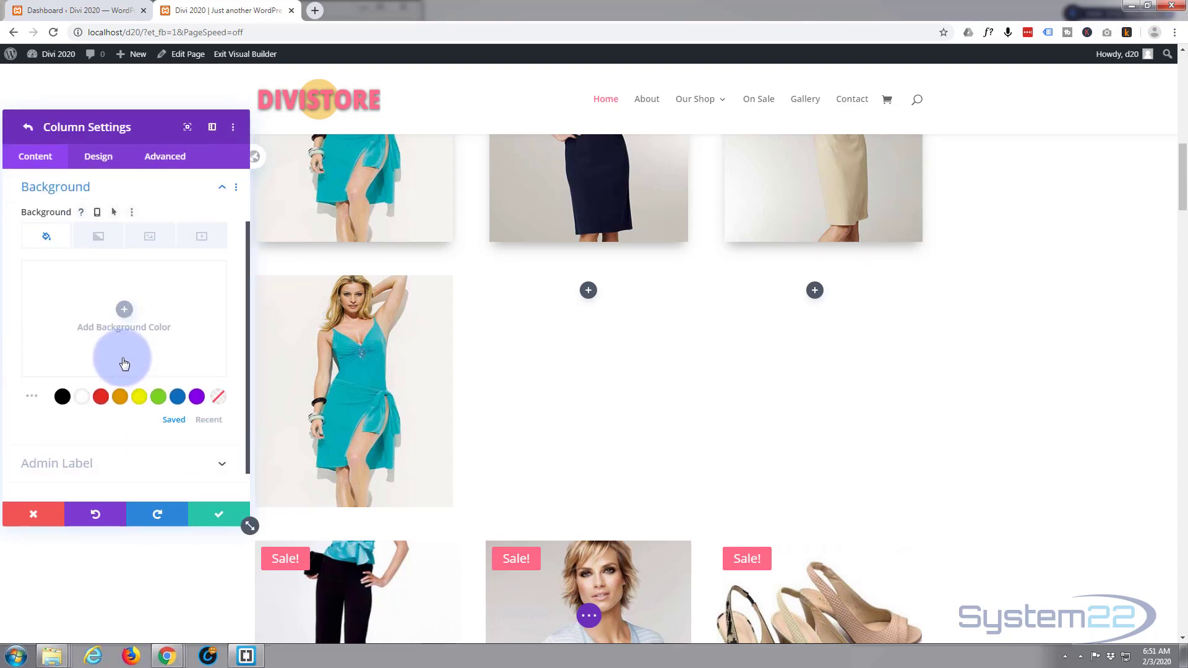
pyautogui.click(153, 235)
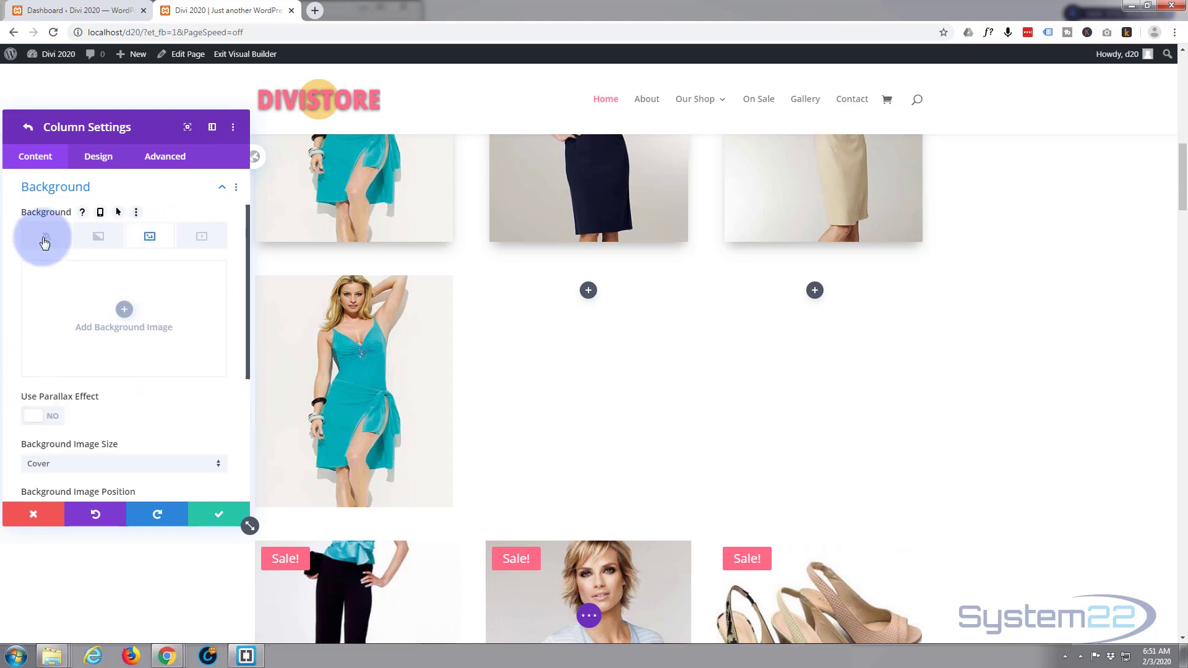
pyautogui.click(127, 312)
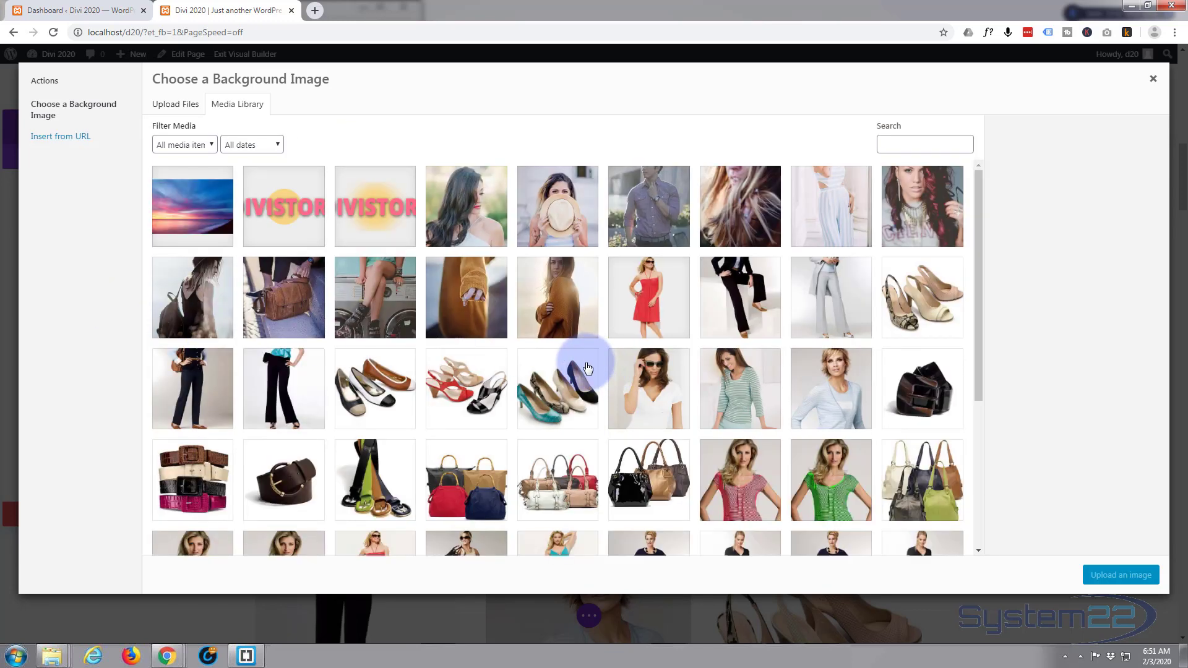
pyautogui.scroll(-1, 590, 368)
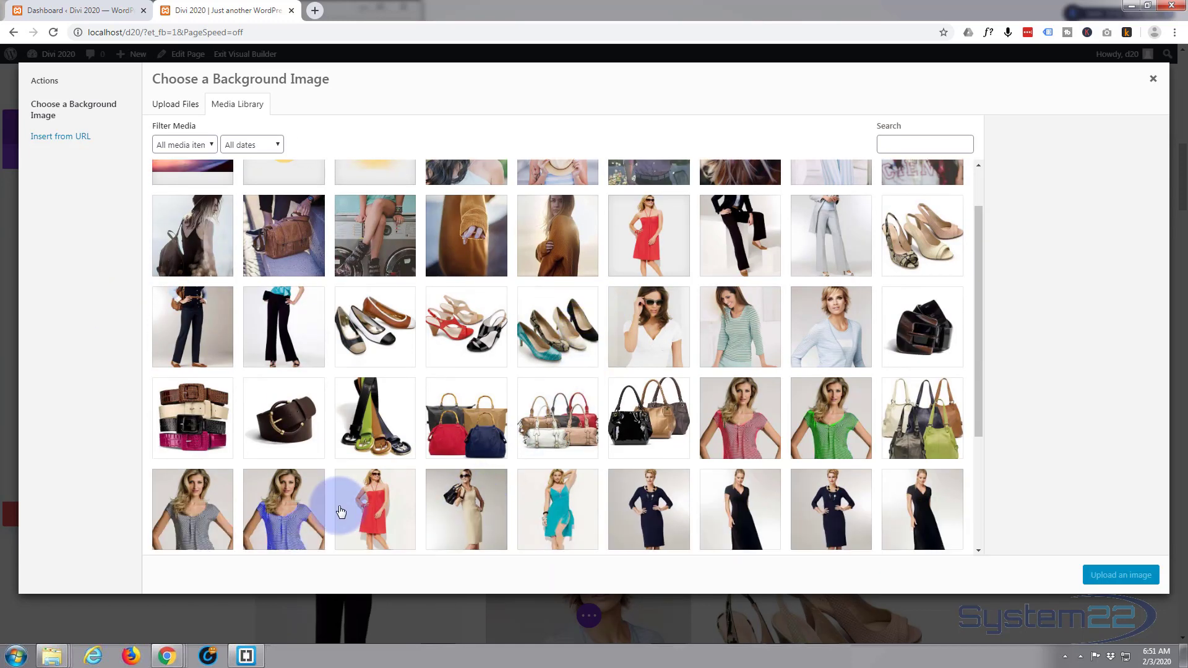
pyautogui.click(365, 509)
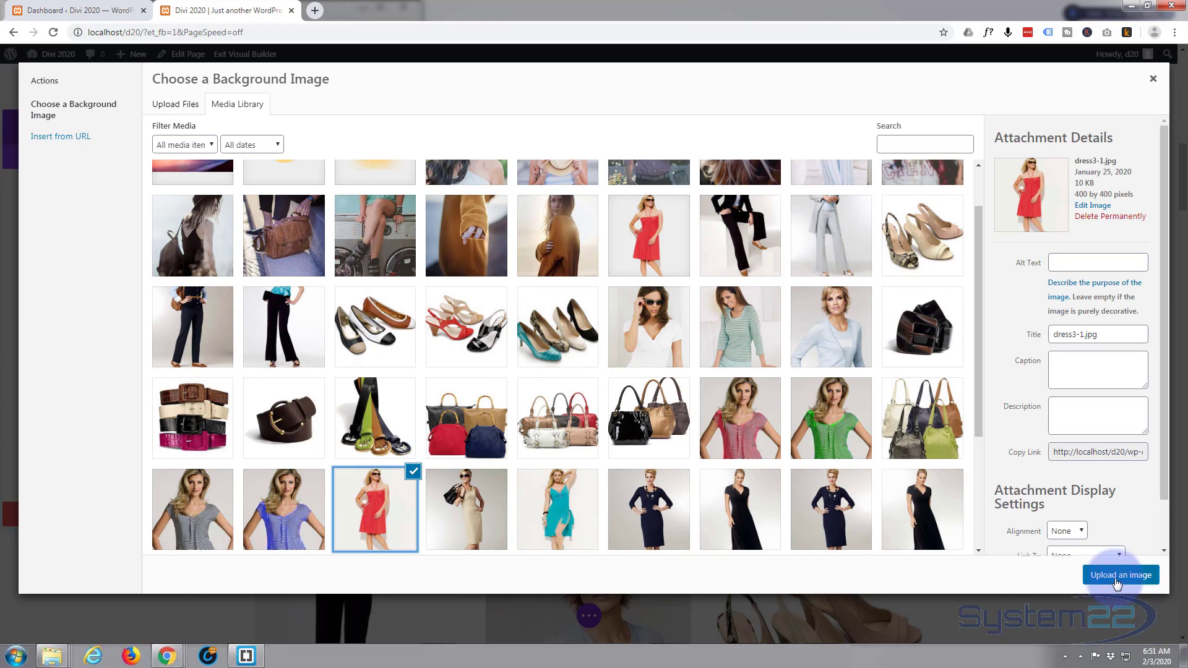
pyautogui.click(1117, 577)
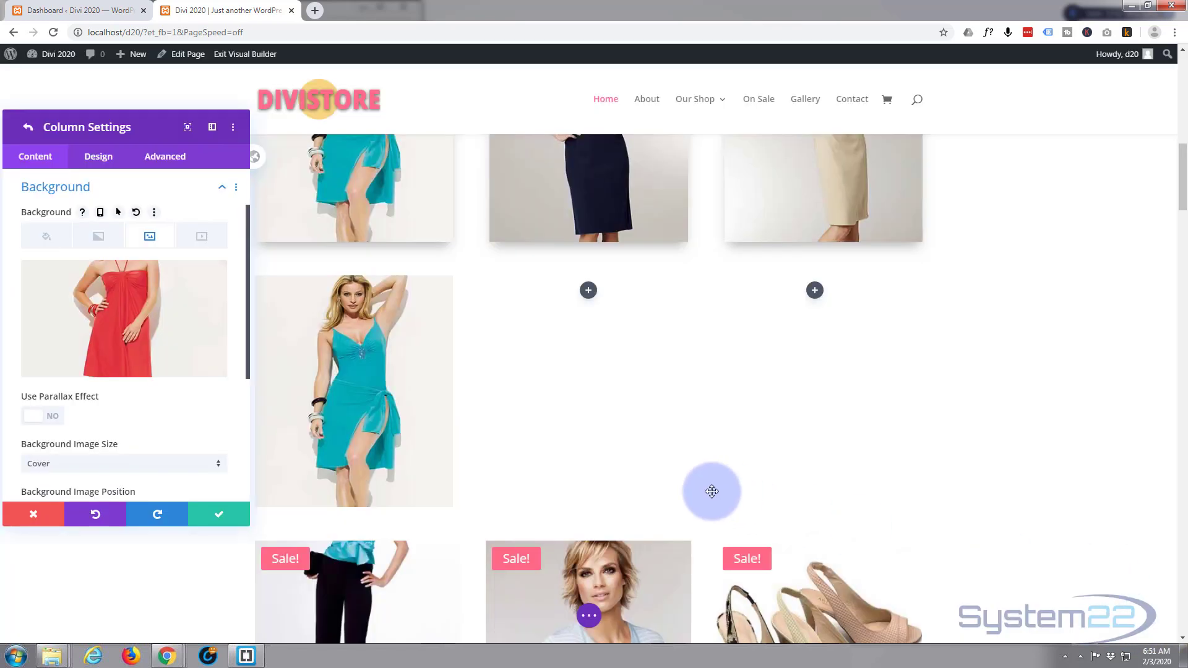
pyautogui.click(214, 515)
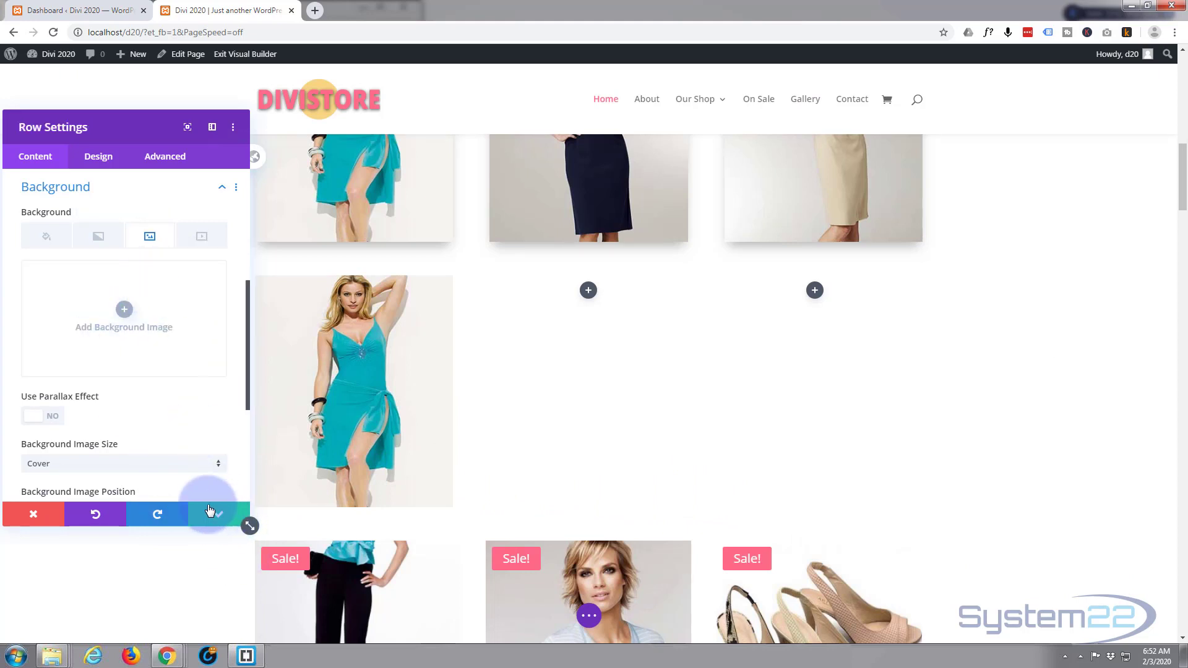
# Set the black dress photo dress4-1.jpg as the third column's background image and save the column and row settings.
pyautogui.scroll(5, 175, 456)
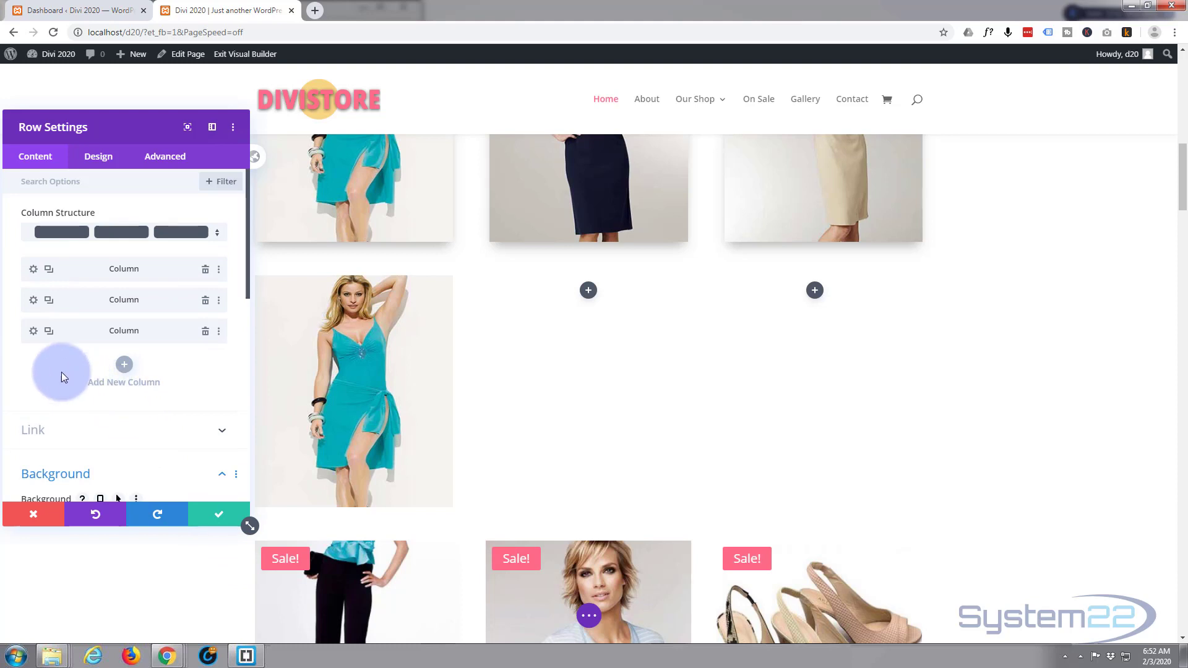
pyautogui.click(33, 331)
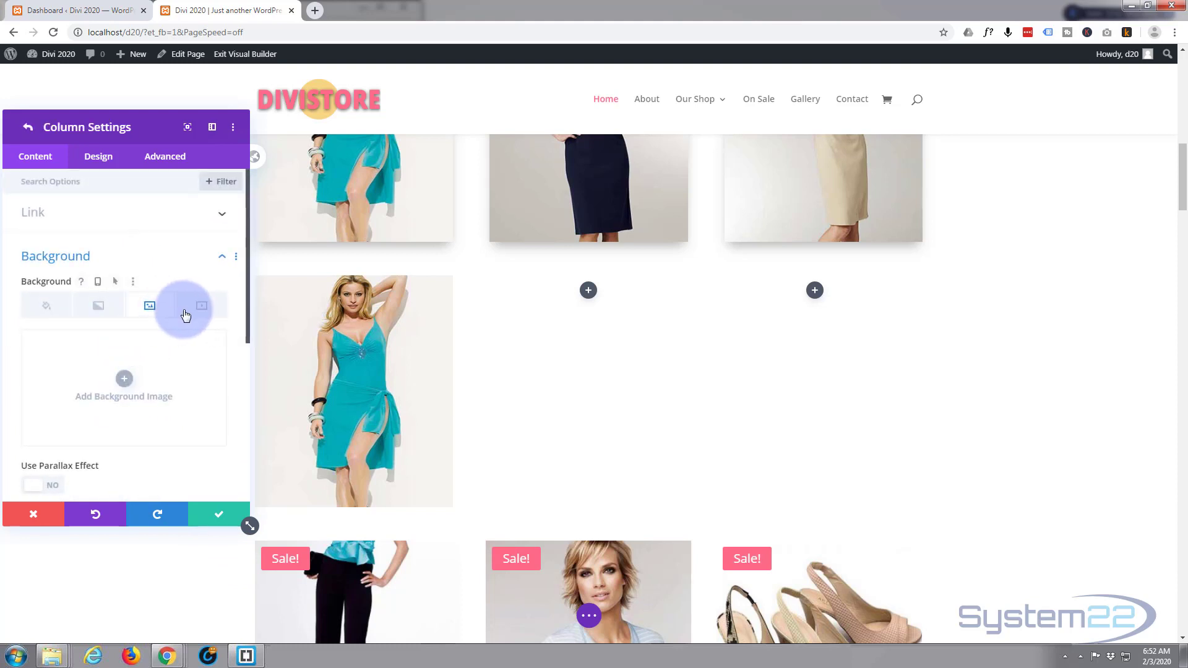
pyautogui.click(127, 384)
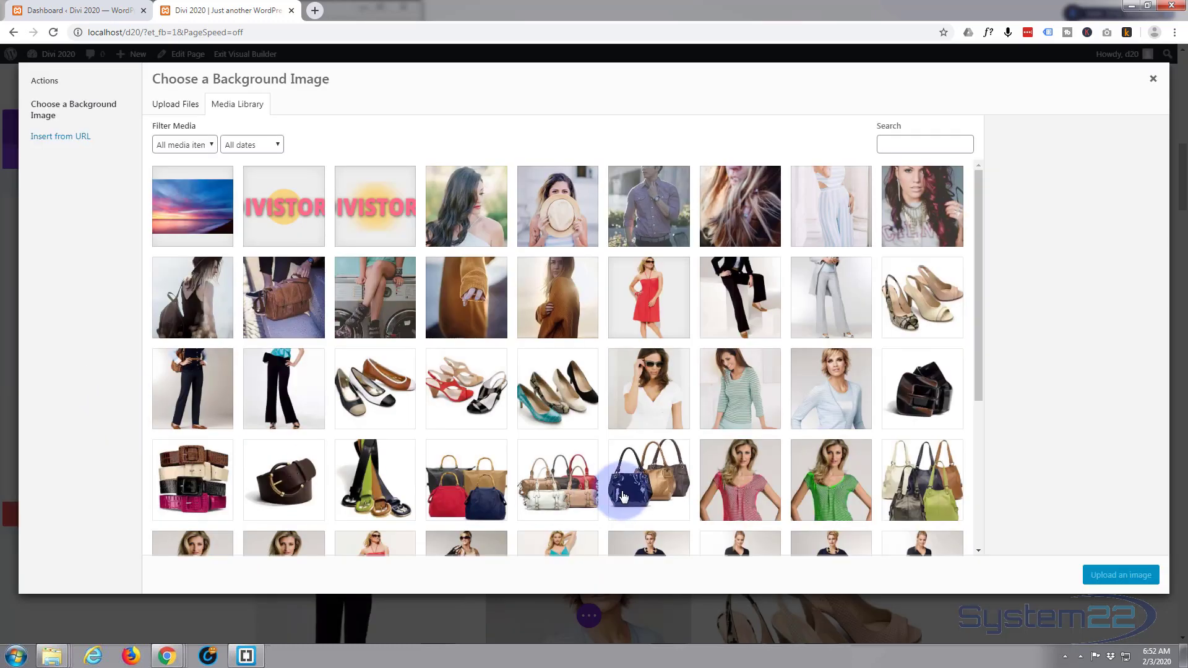
pyautogui.scroll(-4, 704, 342)
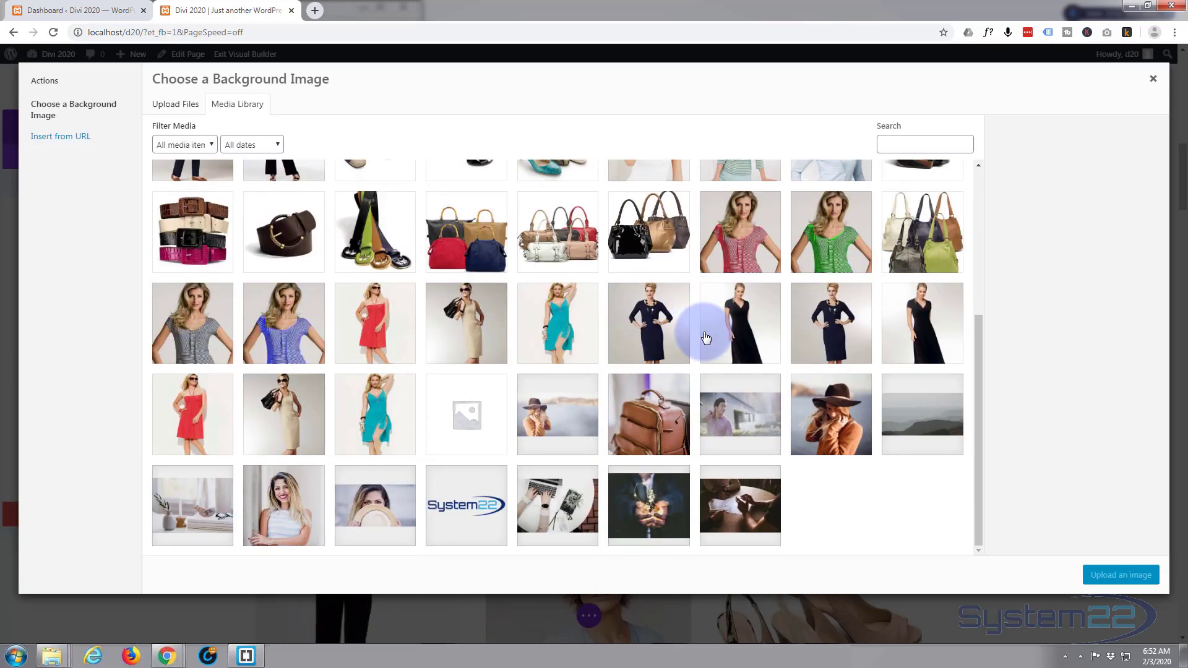
pyautogui.click(760, 329)
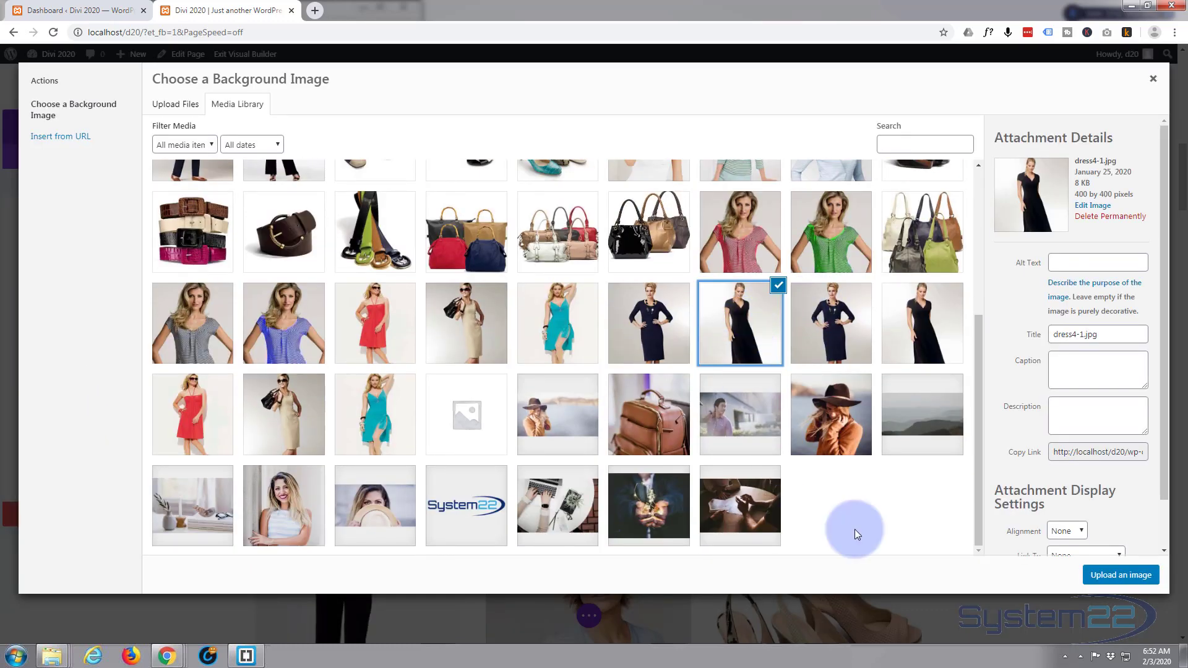
pyautogui.click(1129, 577)
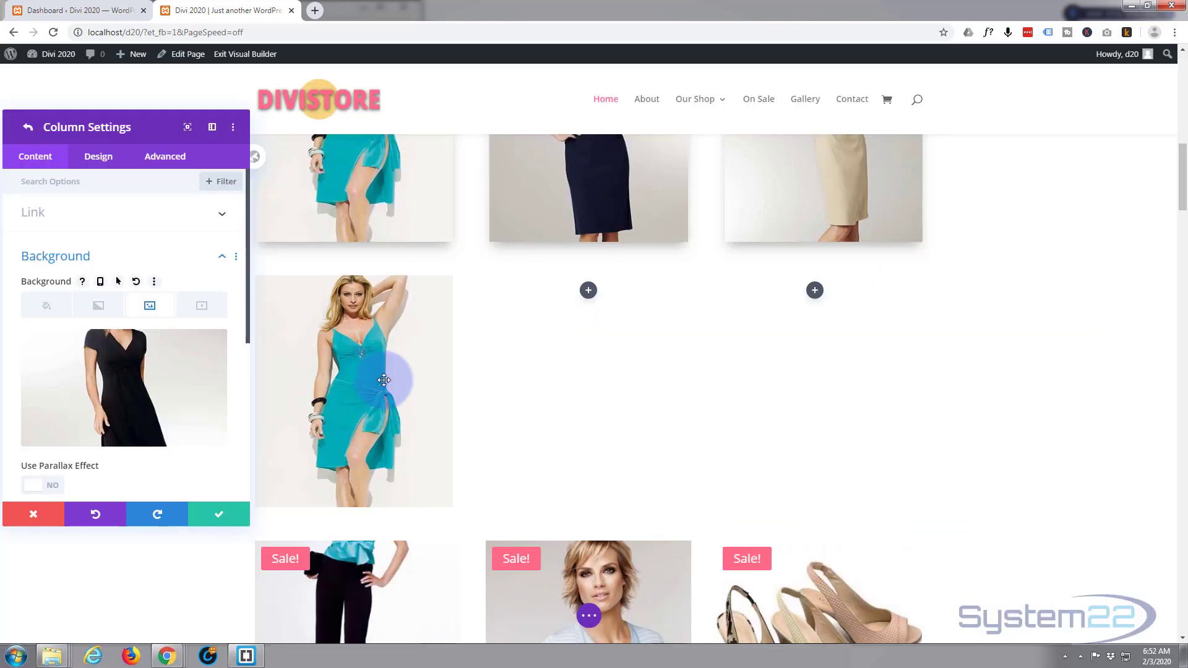
pyautogui.click(217, 520)
pyautogui.click(218, 519)
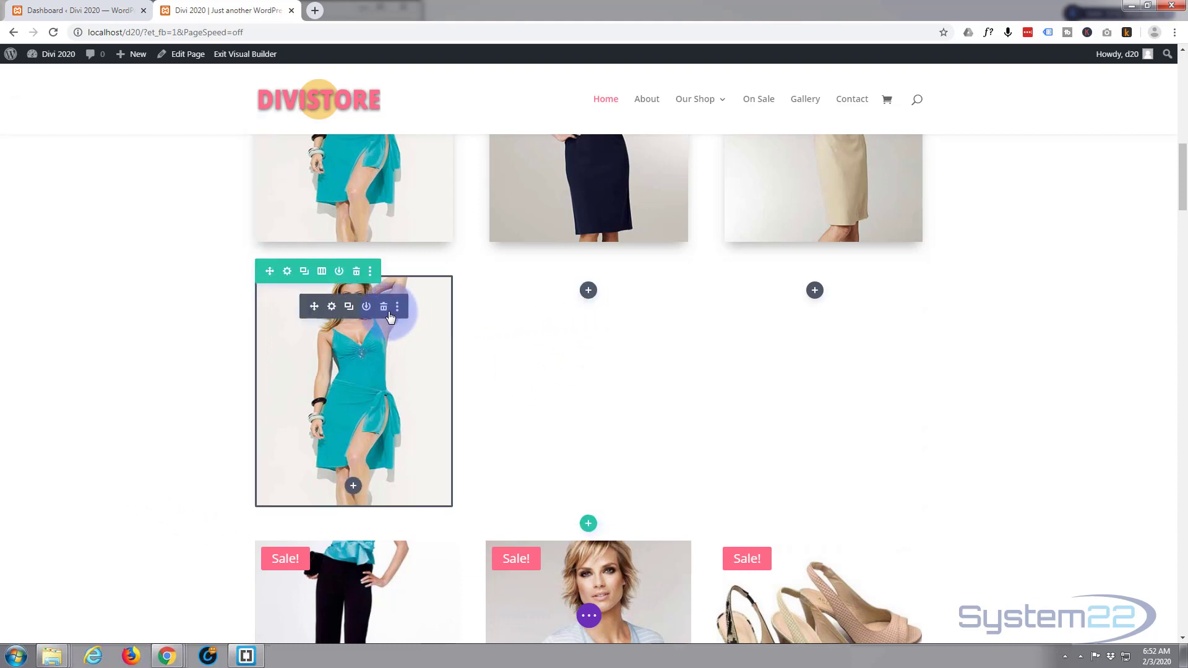
# Duplicate the blue dress card's Call To Action and place one copy in the second column and another in the third.
pyautogui.click(349, 310)
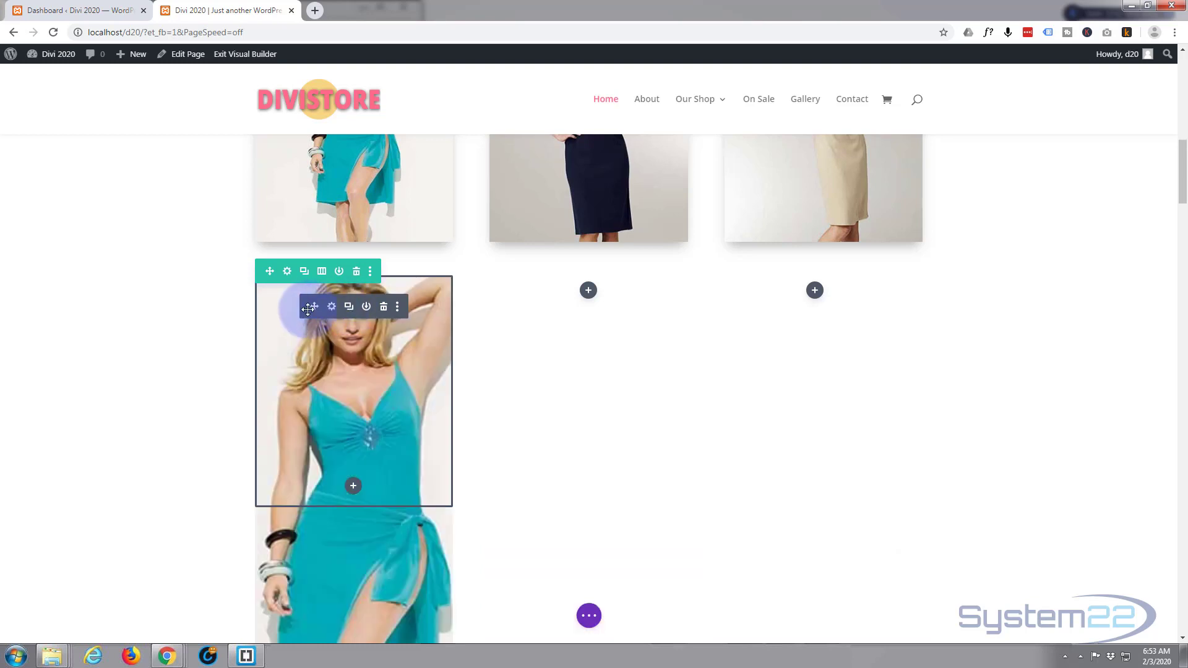
pyautogui.moveTo(313, 307); pyautogui.dragTo(526, 303)
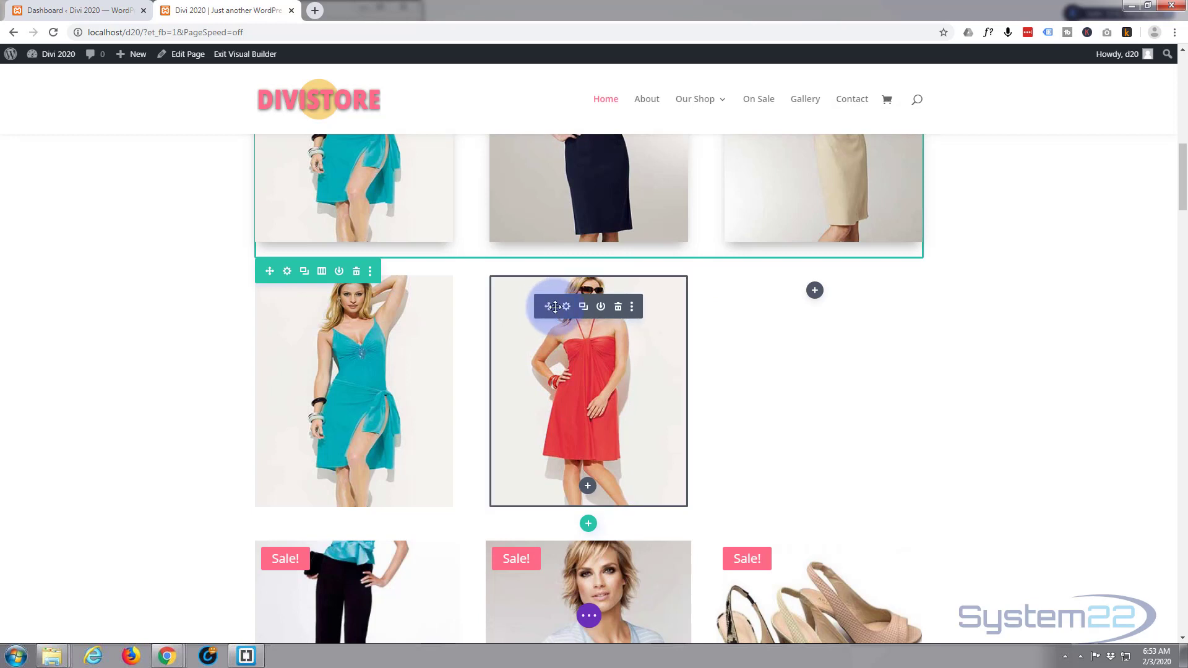
pyautogui.click(584, 307)
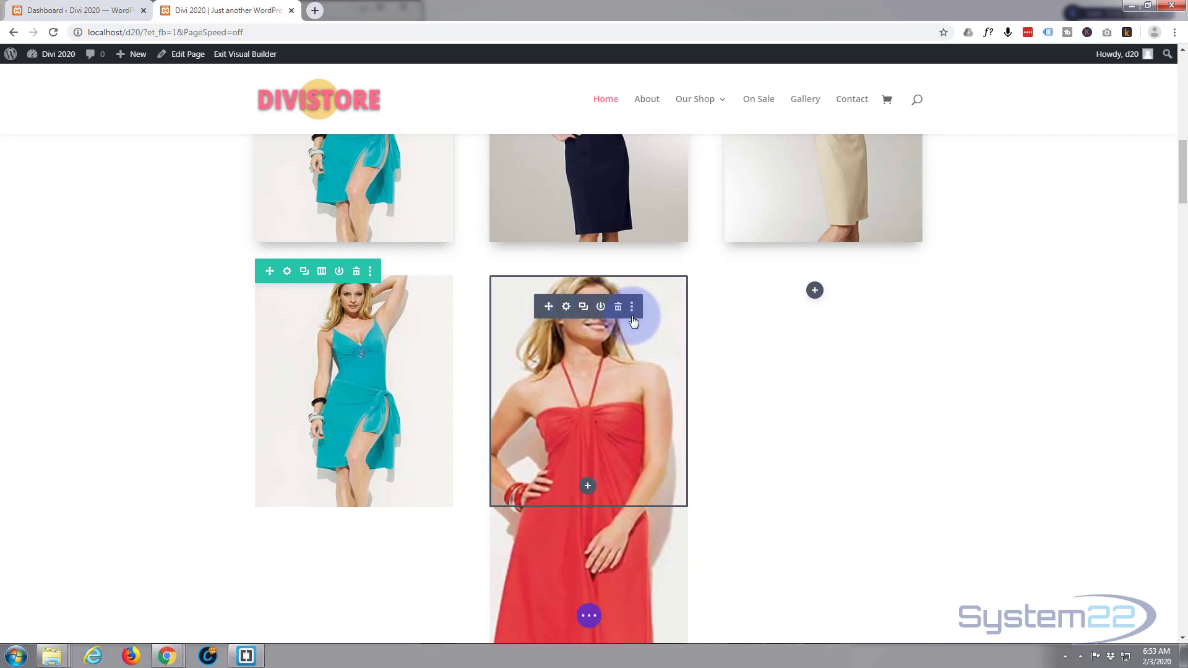
pyautogui.moveTo(550, 306); pyautogui.dragTo(804, 300)
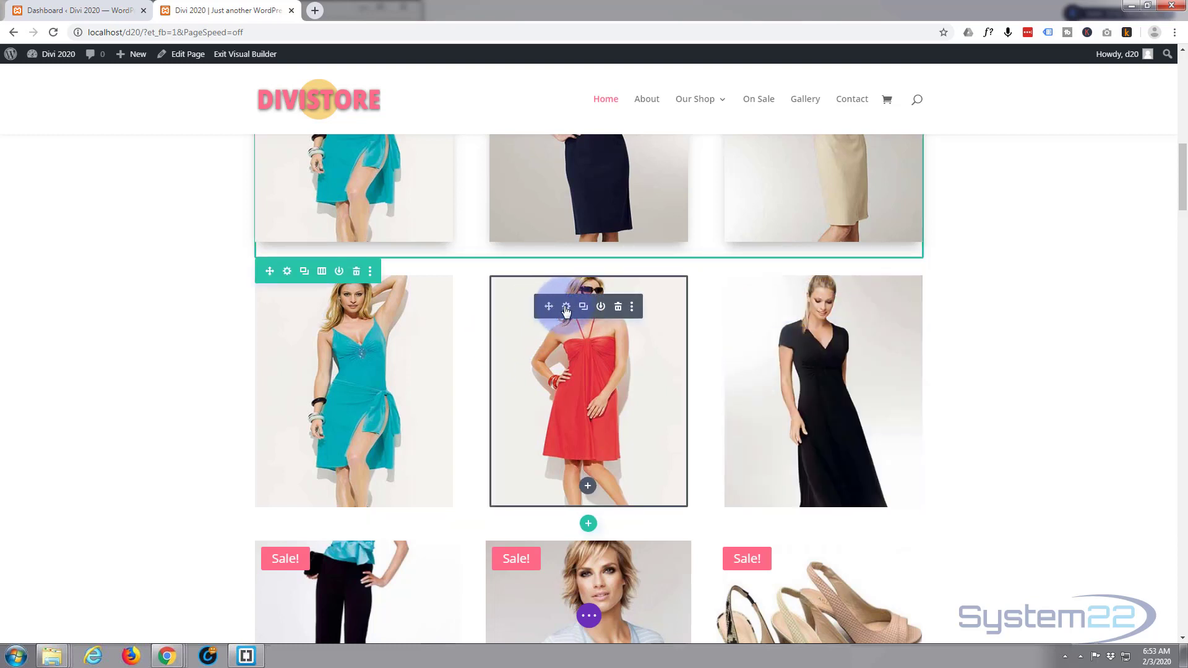
# Change the heading line in the red dress card's Call To Action body to "RED DRESS $24.99".
pyautogui.click(567, 307)
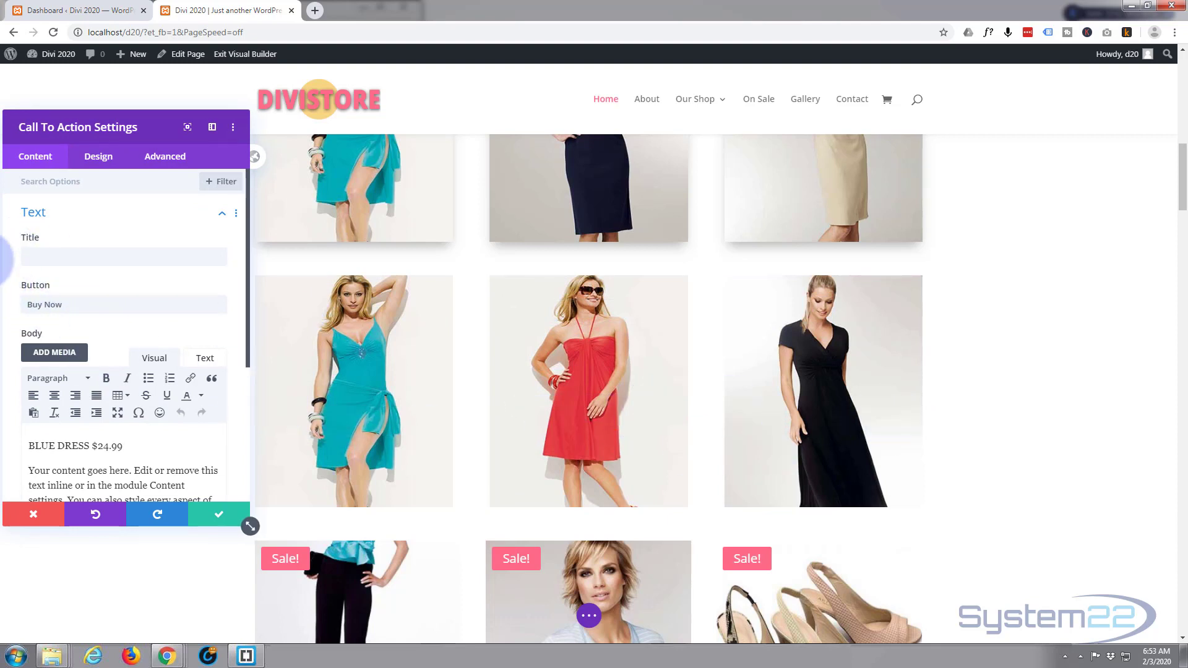
pyautogui.moveTo(64, 305); pyautogui.dragTo(41, 305)
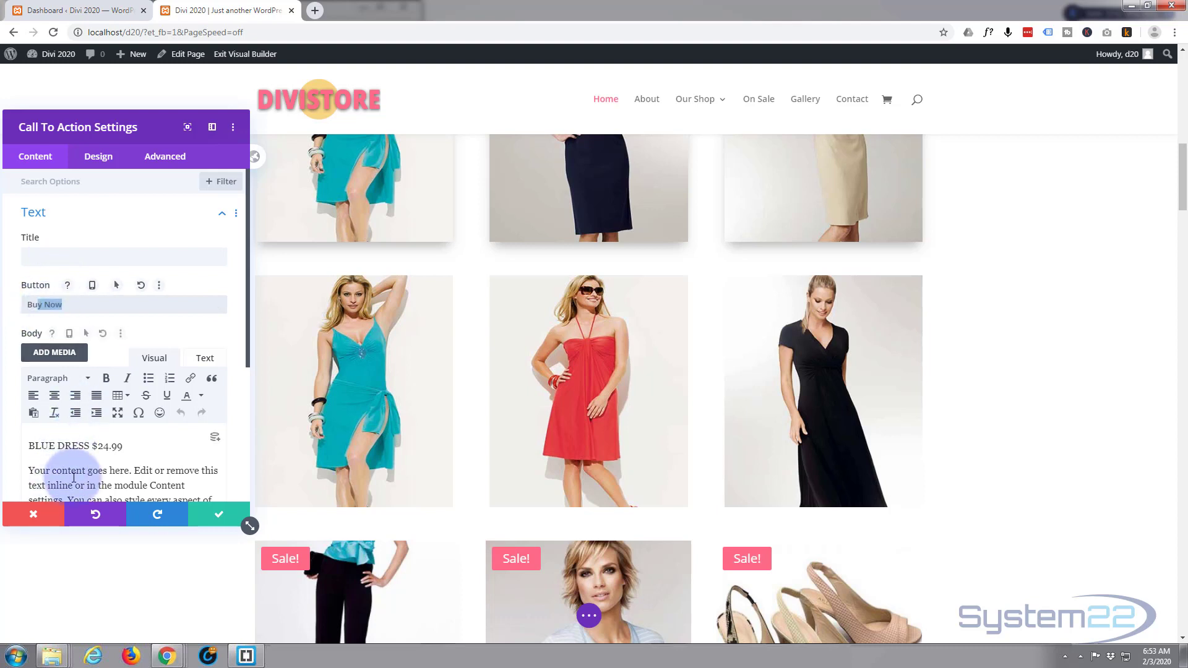
pyautogui.moveTo(53, 446); pyautogui.dragTo(17, 448)
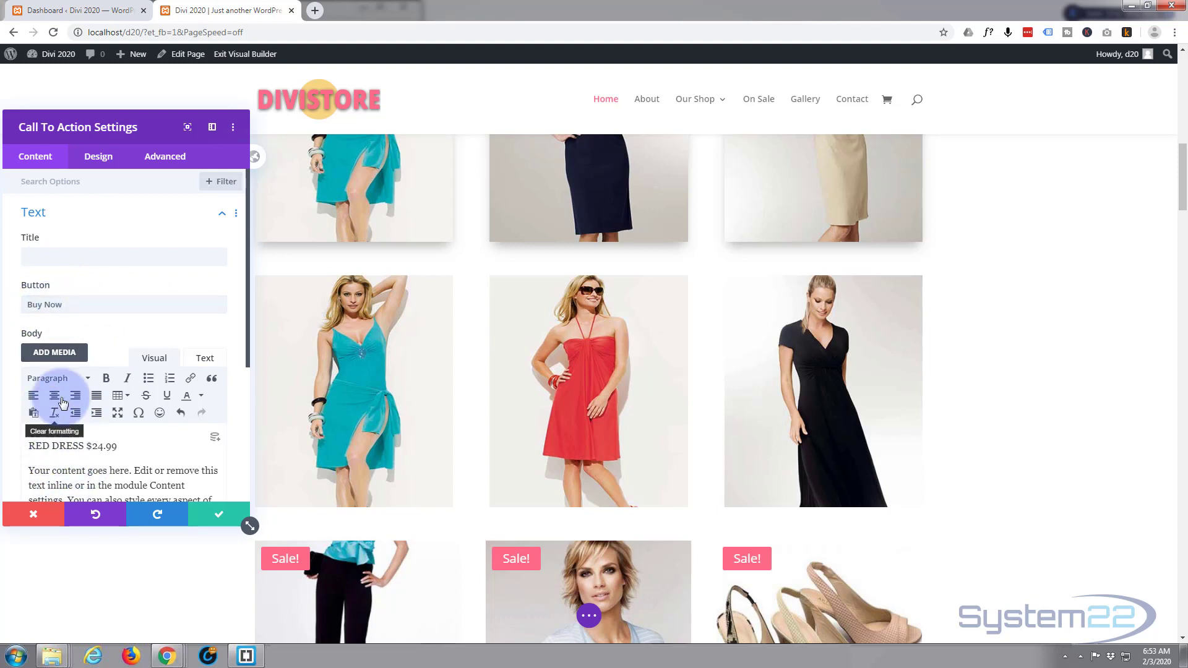
# Replace the button's link with a Product Link to Red Dress and save the Call To Action's settings.
pyautogui.scroll(-4, 86, 331)
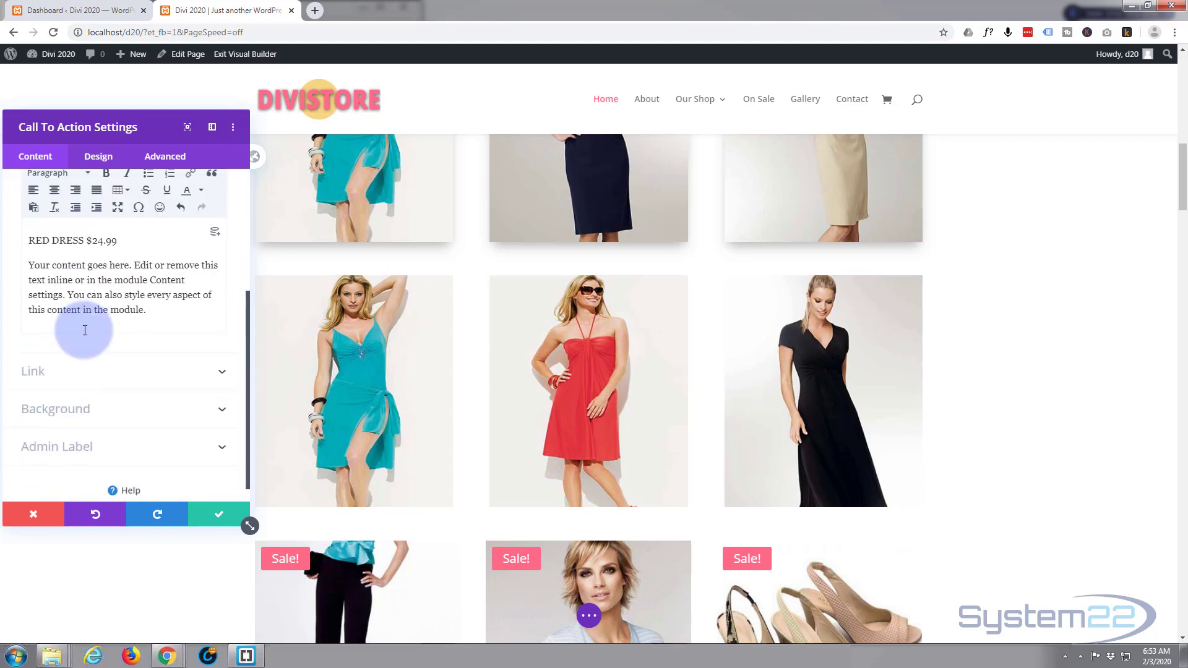
pyautogui.click(166, 352)
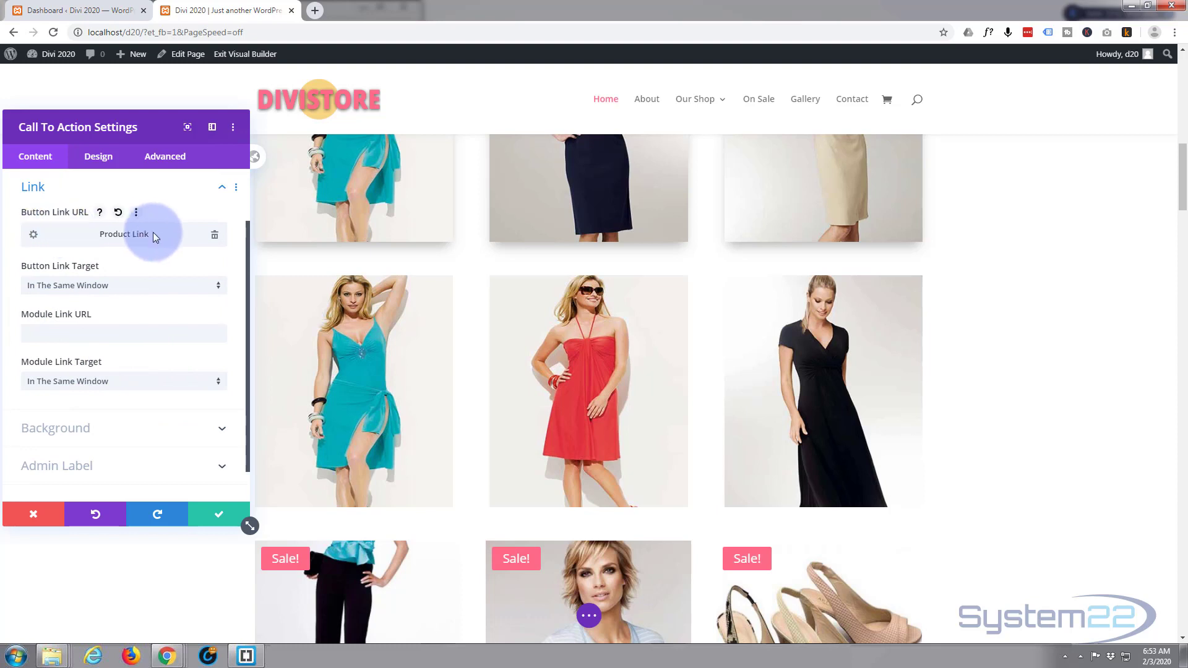
pyautogui.click(215, 235)
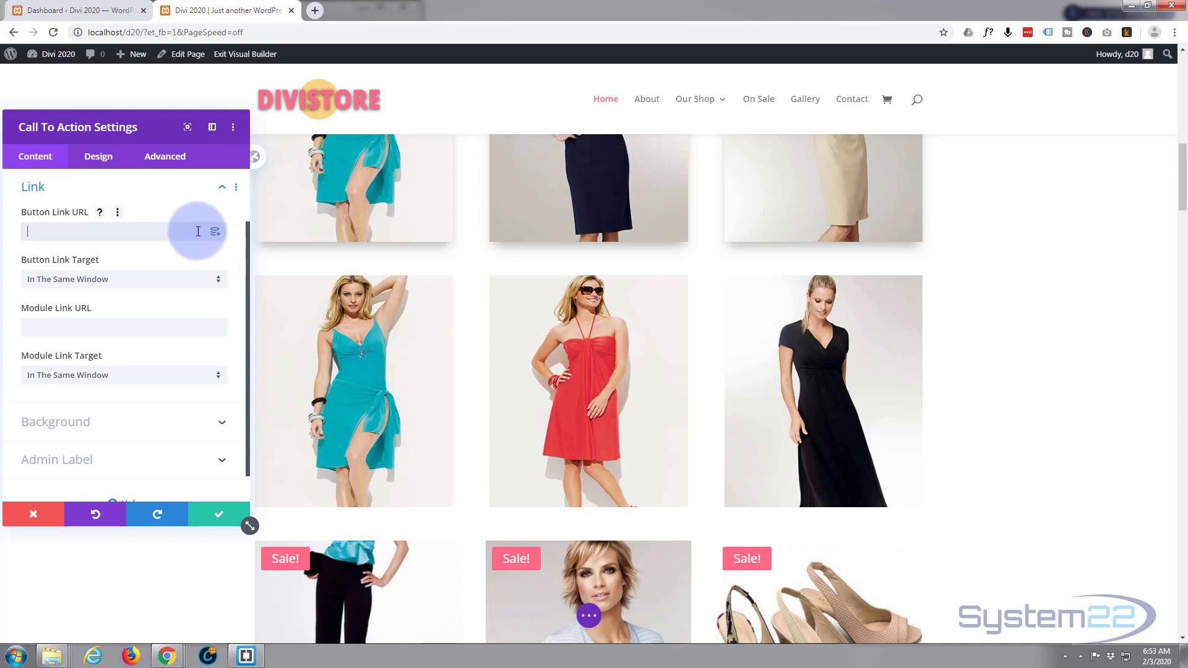
pyautogui.click(215, 233)
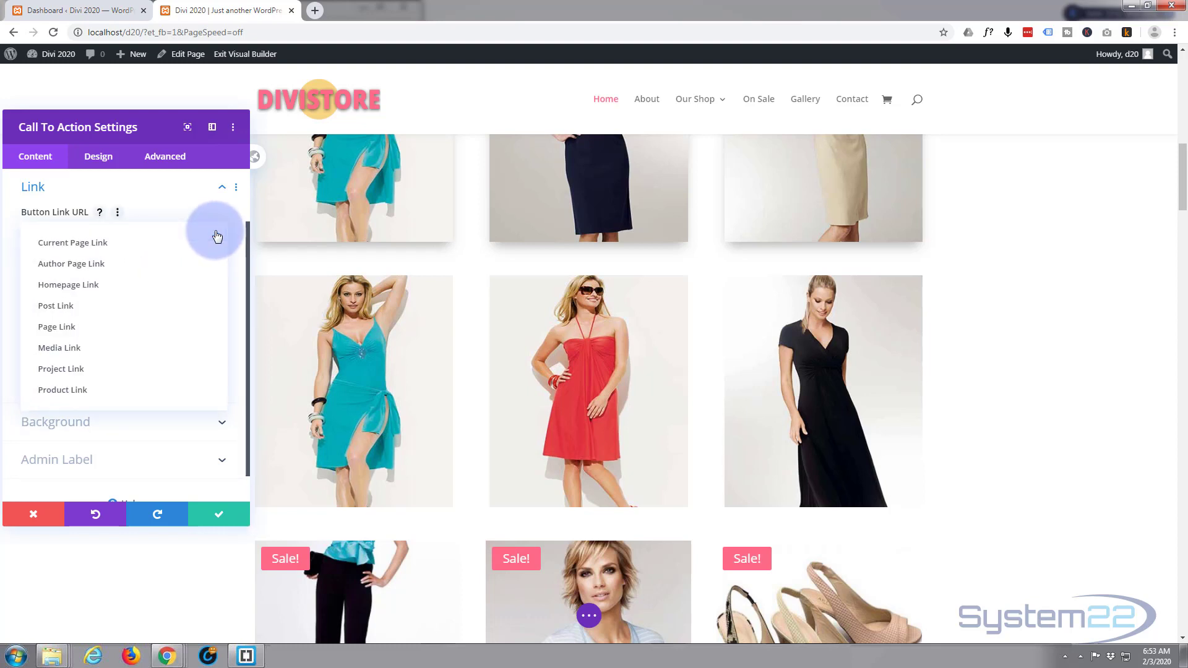
pyautogui.click(85, 391)
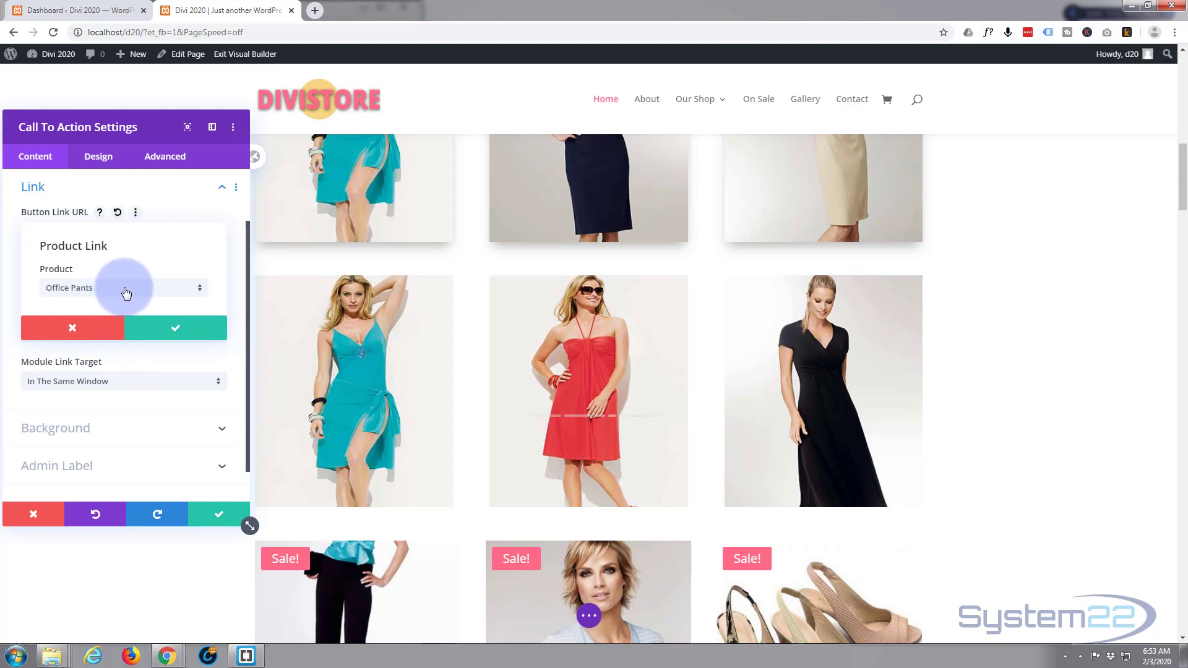
pyautogui.click(127, 289)
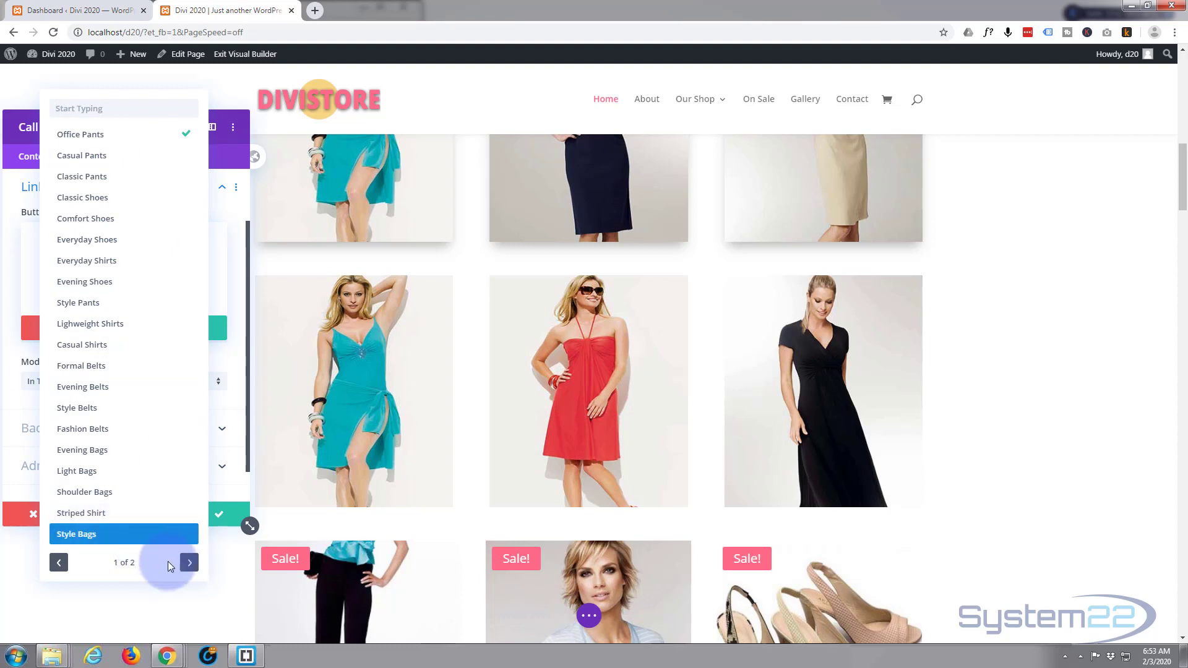
pyautogui.click(190, 562)
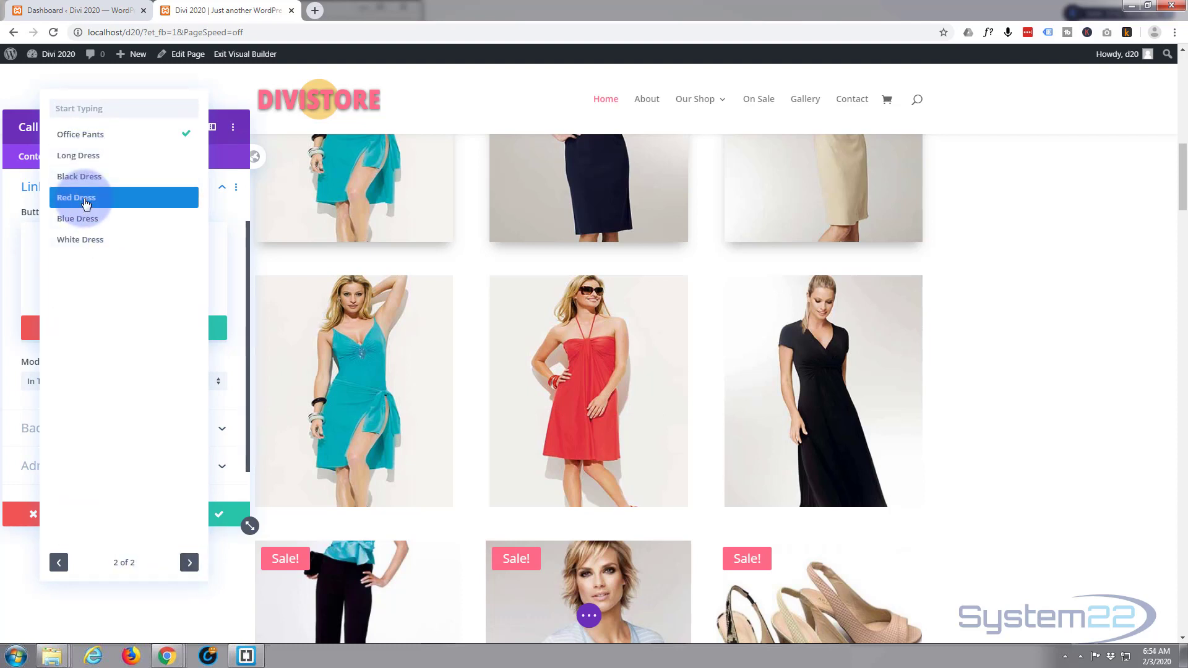
pyautogui.click(86, 204)
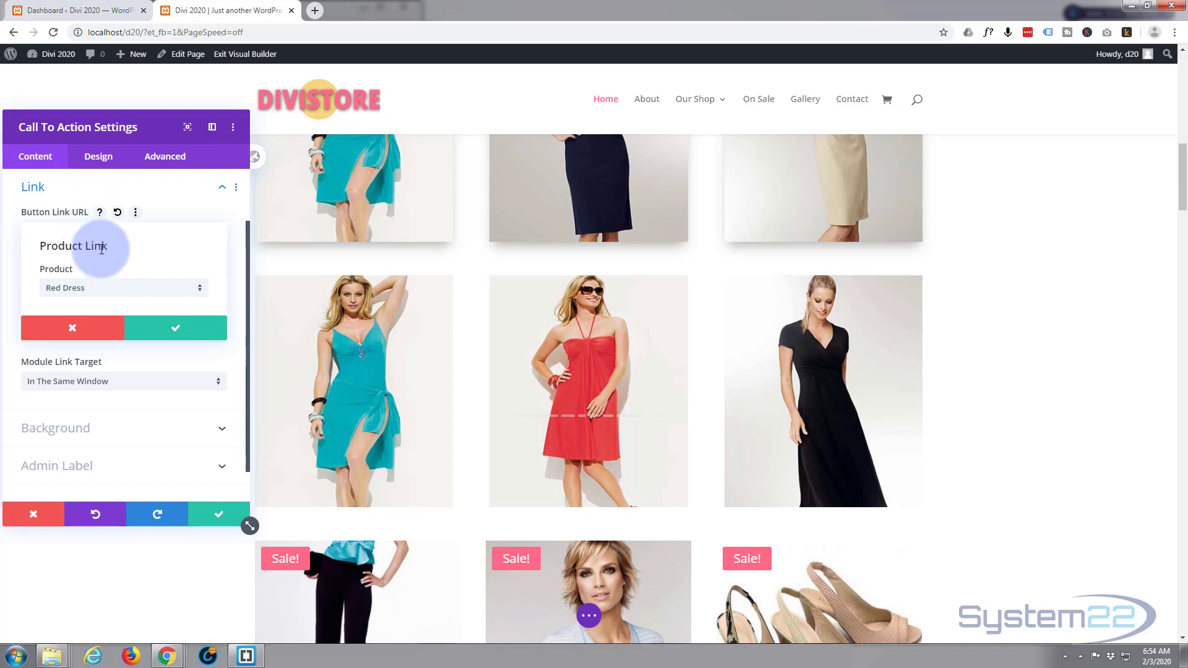
pyautogui.click(218, 516)
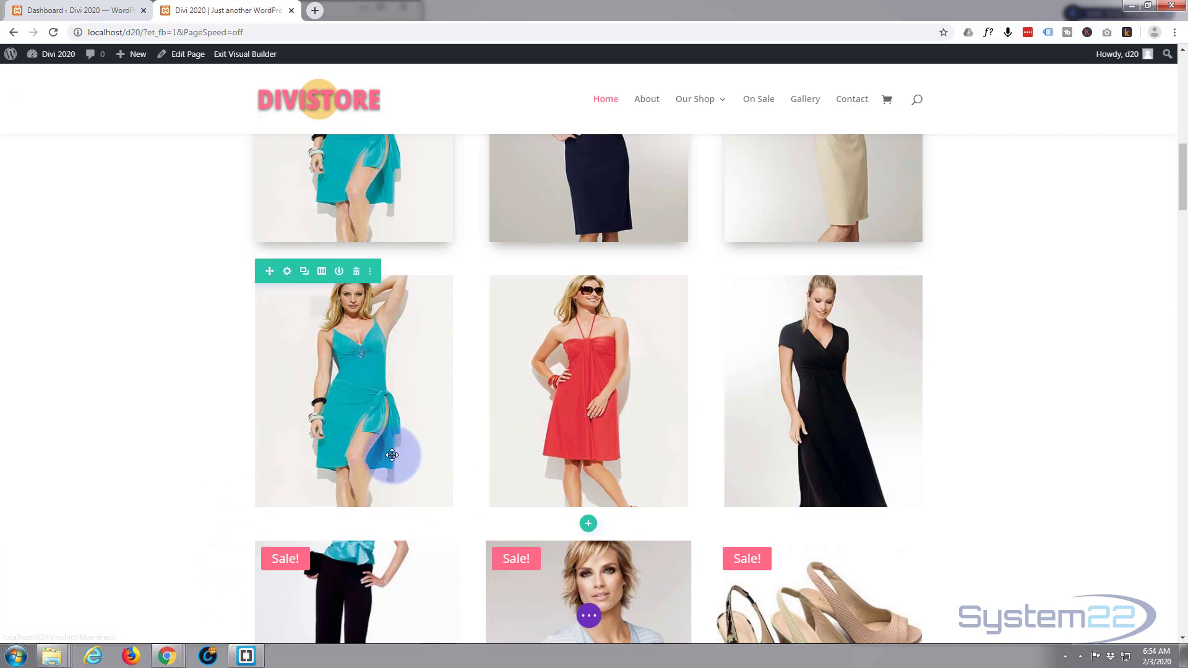
# Save the page with the three dress cards and exit the Visual Builder to the live page.
pyautogui.click(588, 615)
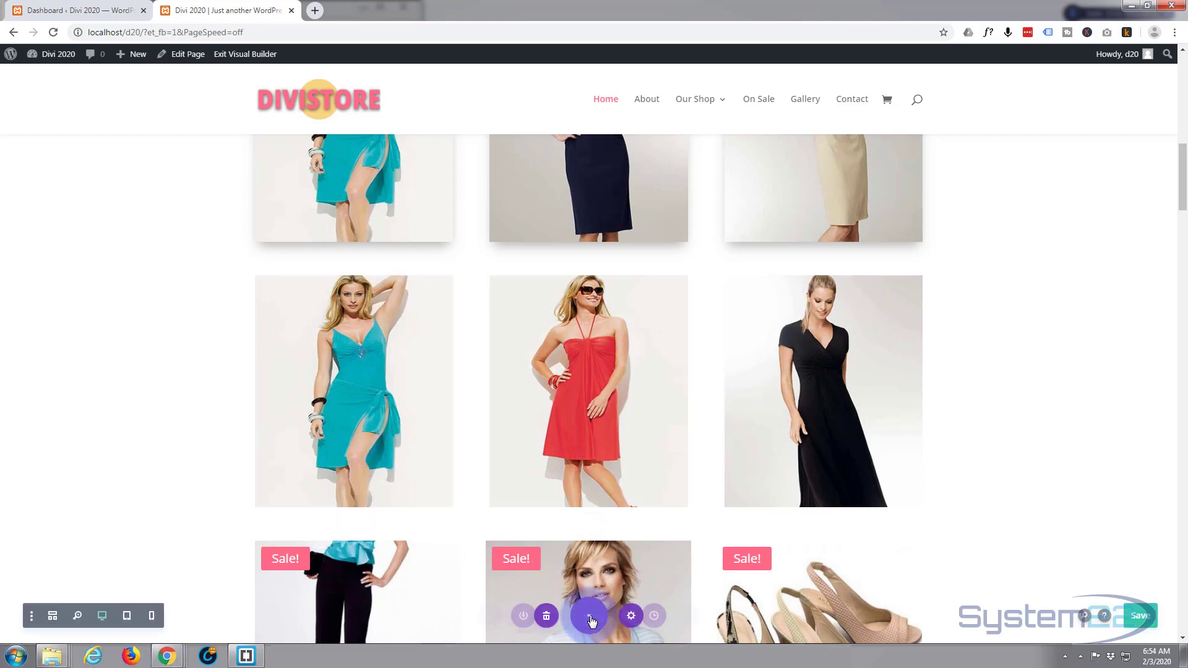
pyautogui.click(1139, 617)
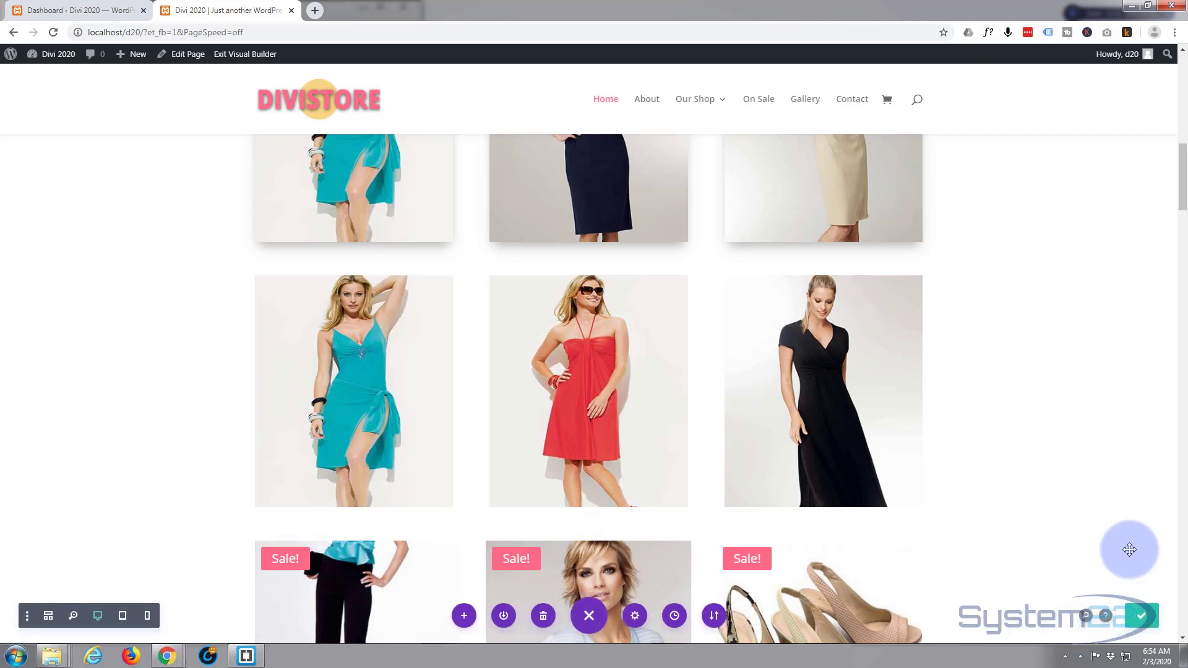
pyautogui.click(239, 55)
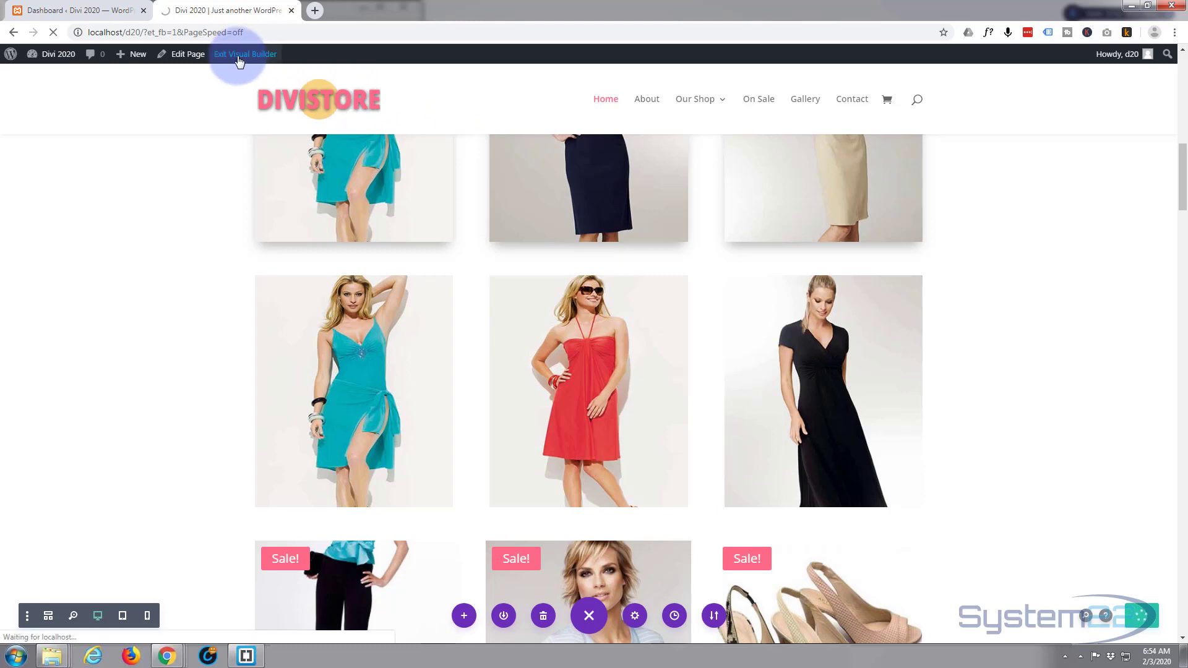
# Examine the blue, red and black dress cards and their hover effect on the live home page.
pyautogui.scroll(-7, 237, 59)
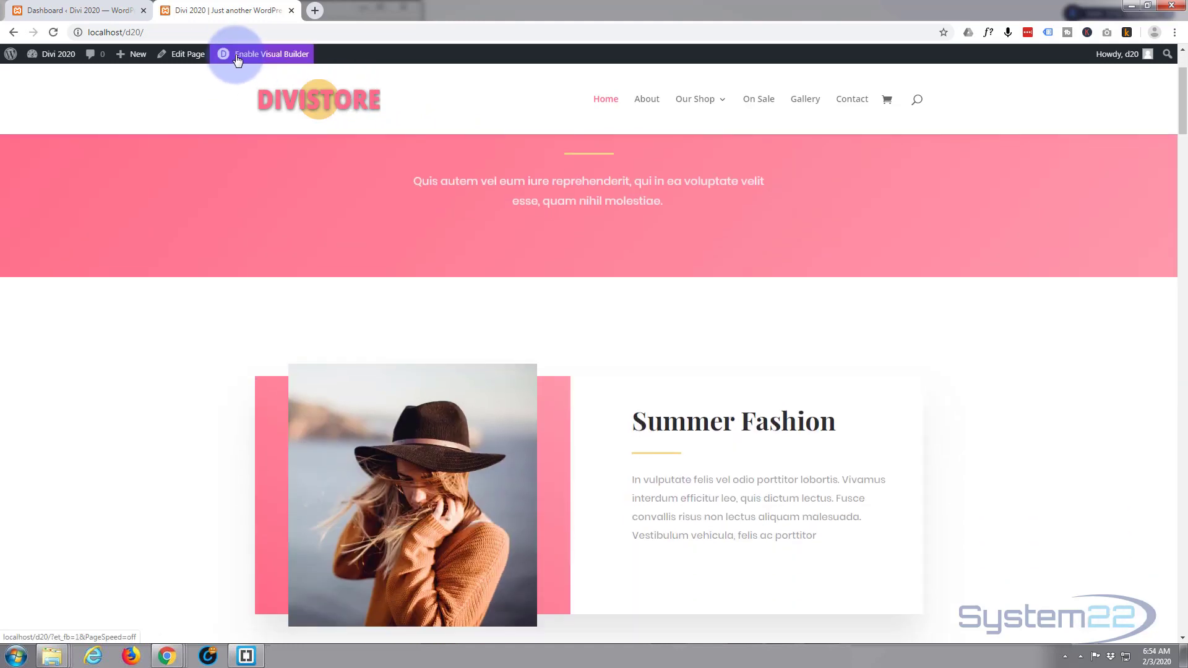
pyautogui.scroll(-1, 237, 58)
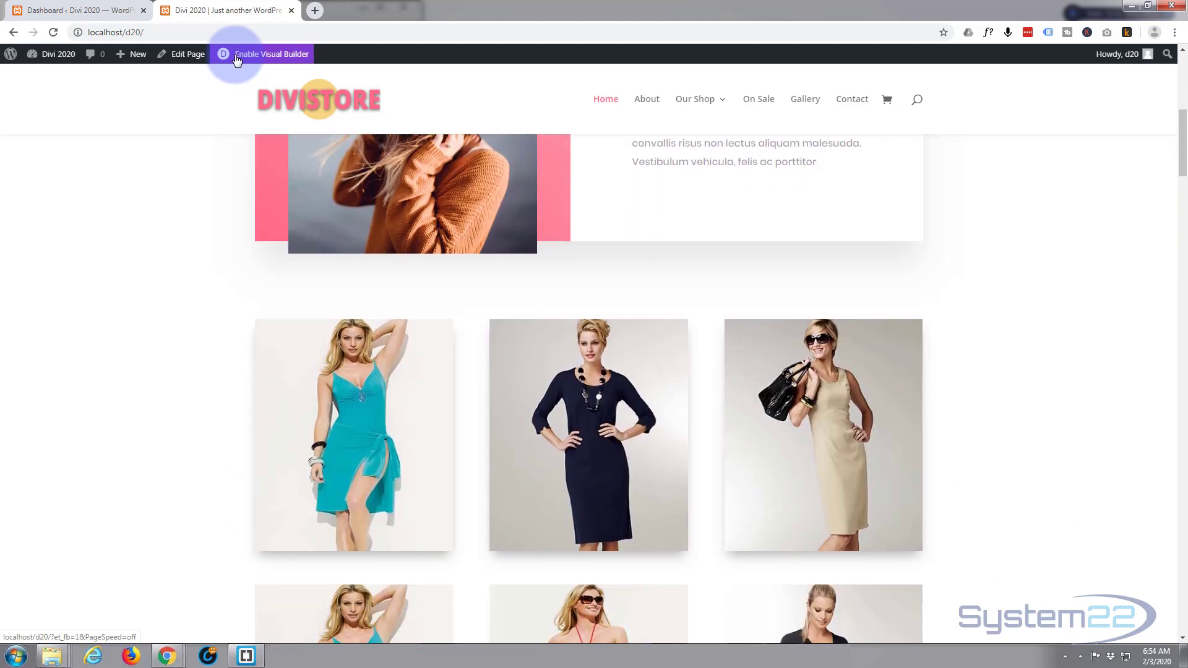
pyautogui.scroll(-6, 65, 418)
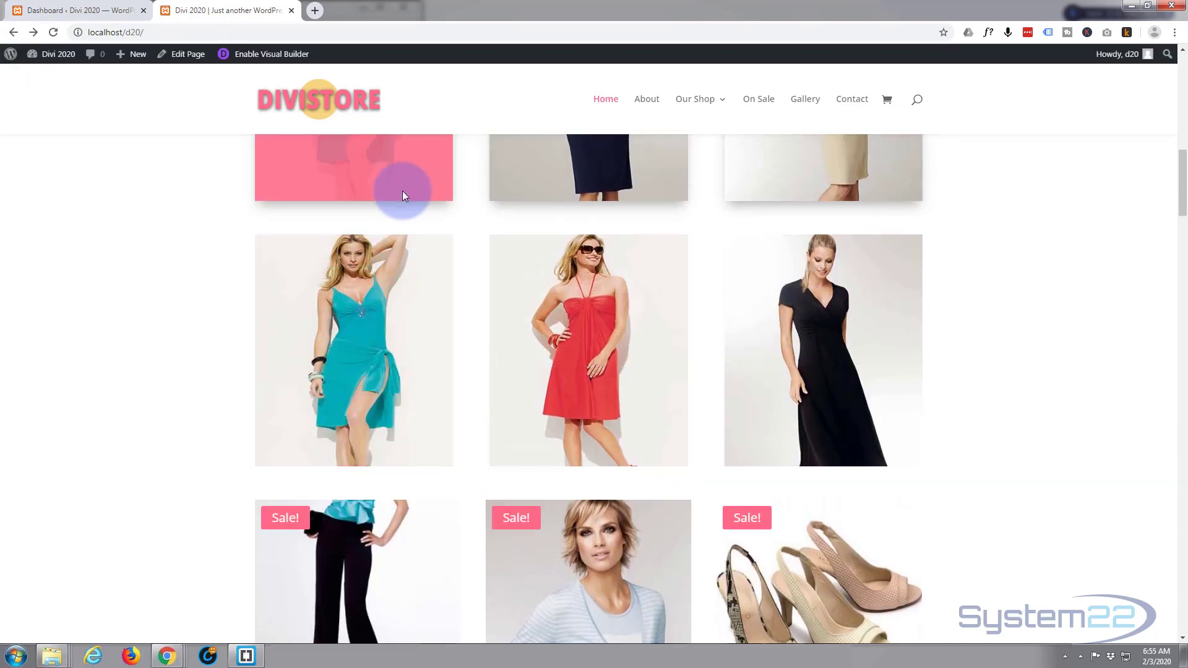
pyautogui.moveTo(400, 272)
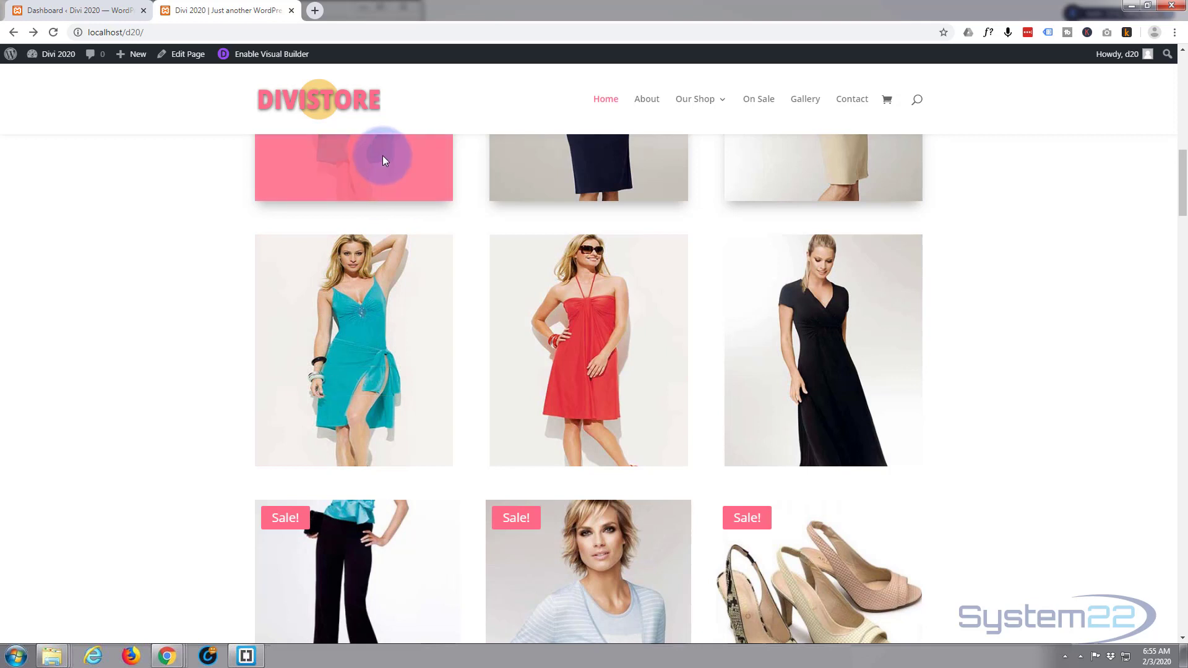